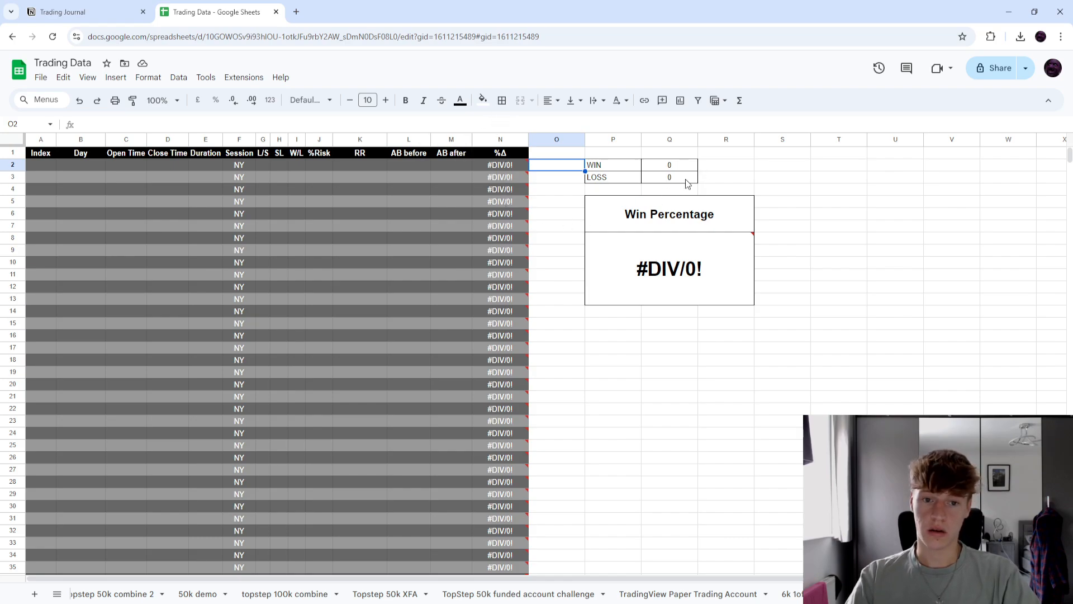
Examine row 2 of the blank trade log column by column from Index to %Δ, including the Duration and %Δ formulas
{"action": "mouse_move", "coordinate": [696, 239]}
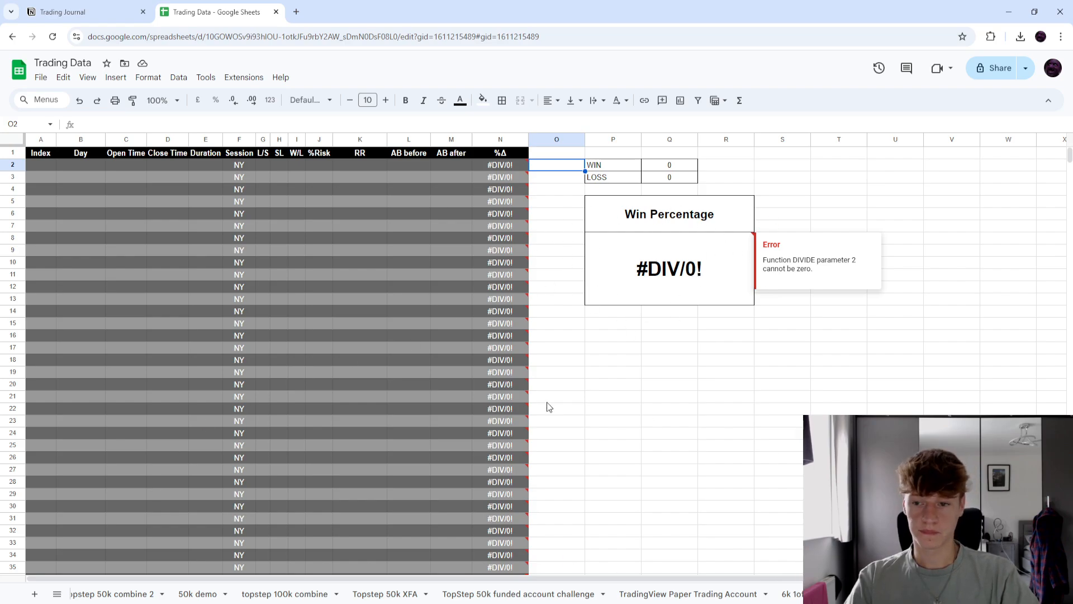
{"action": "mouse_move", "coordinate": [475, 307]}
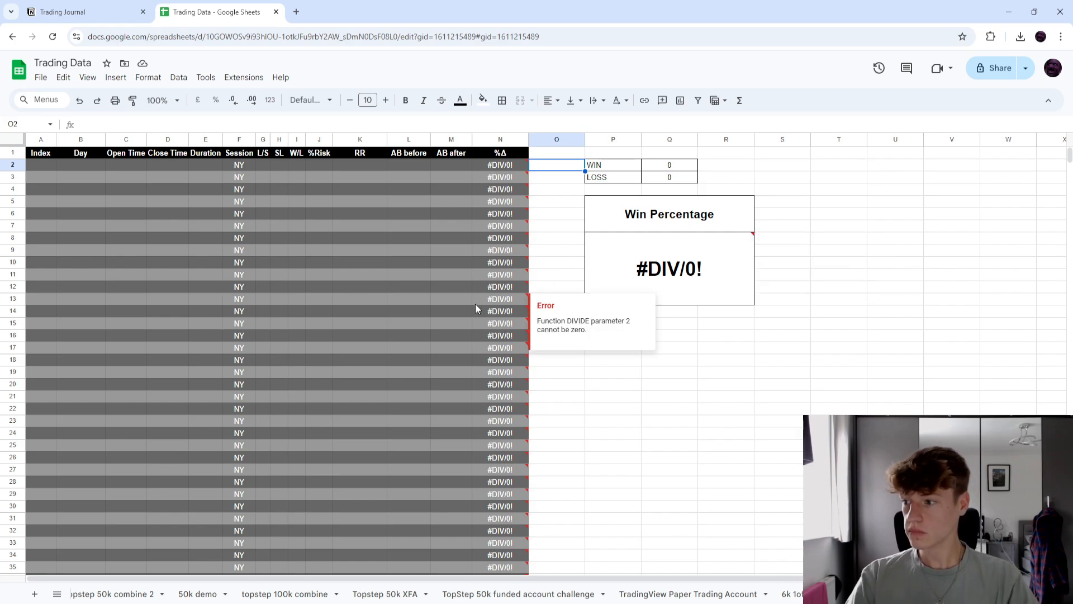
{"action": "left_click", "coordinate": [38, 168]}
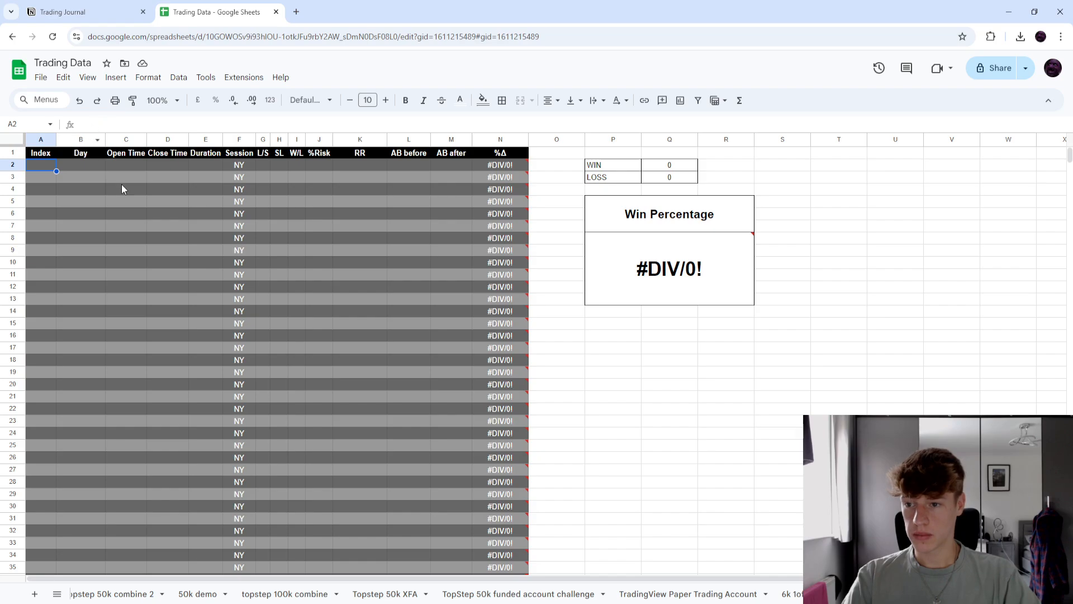
{"action": "key", "text": "Right"}
{"action": "key", "text": "Right"}
{"action": "key", "text": "Right"}
{"action": "key", "text": "Right"}
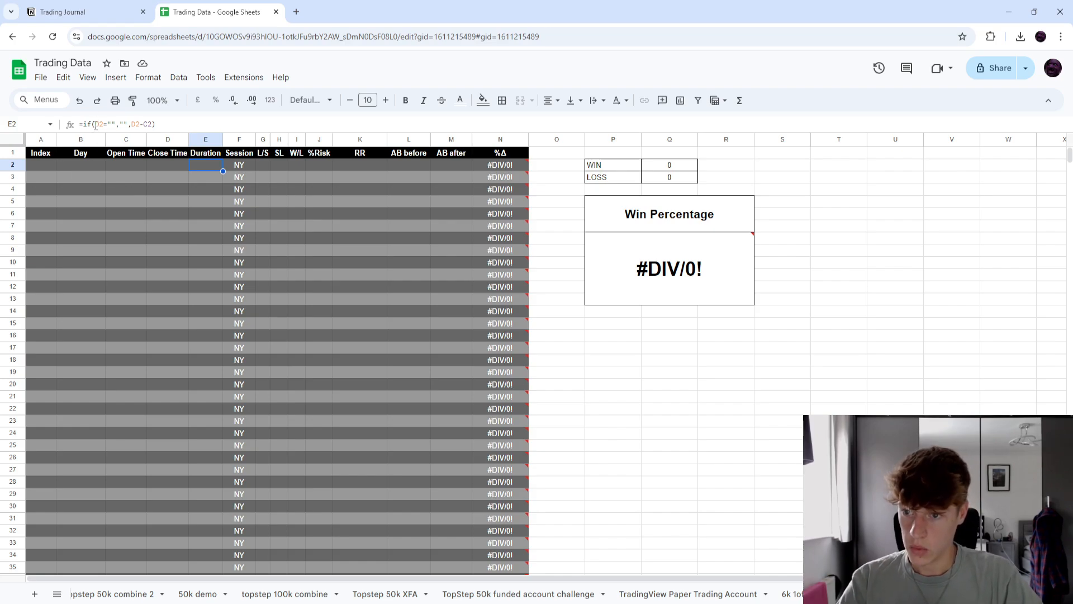
{"action": "key", "text": "Right"}
{"action": "key", "text": "Right"}
{"action": "key", "text": "Right"}
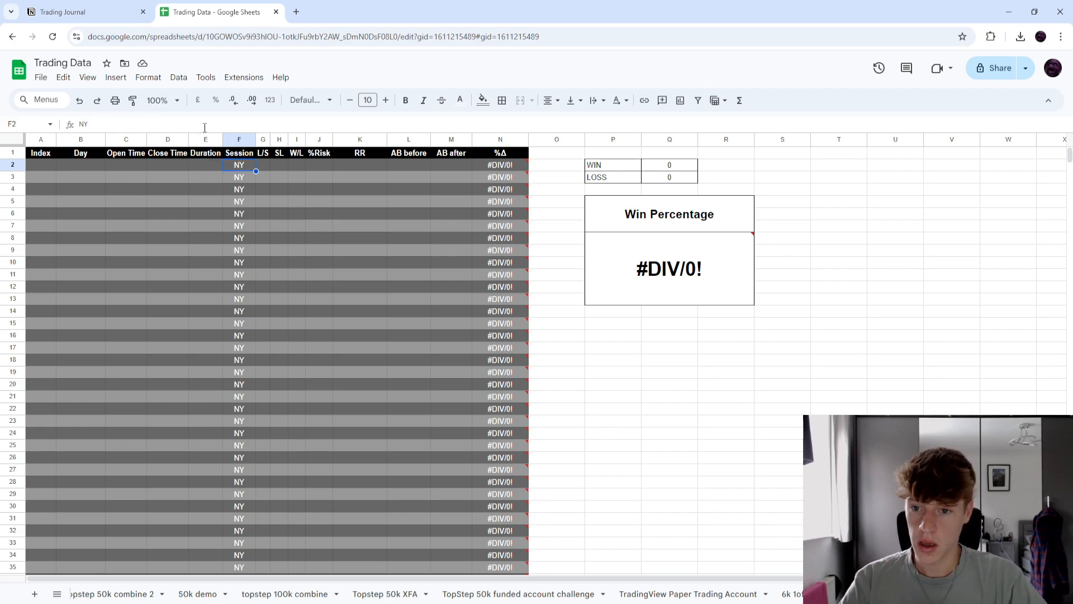
{"action": "key", "text": "Right"}
{"action": "key", "text": "Right"}
{"action": "key", "text": "Right"}
{"action": "key", "text": "Right"}
{"action": "key", "text": "Right"}
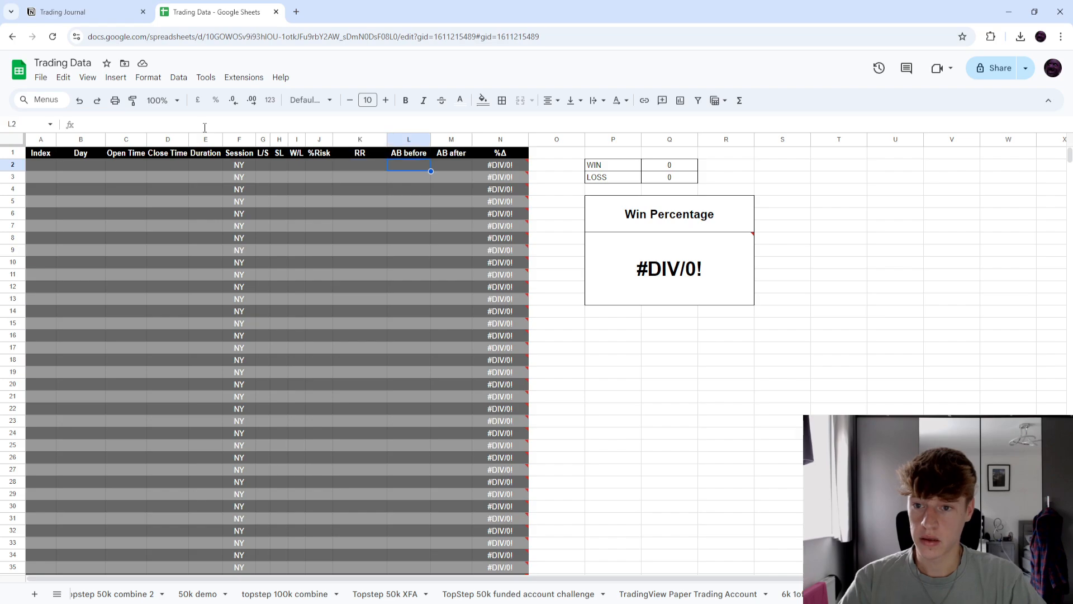
{"action": "key", "text": "Right"}
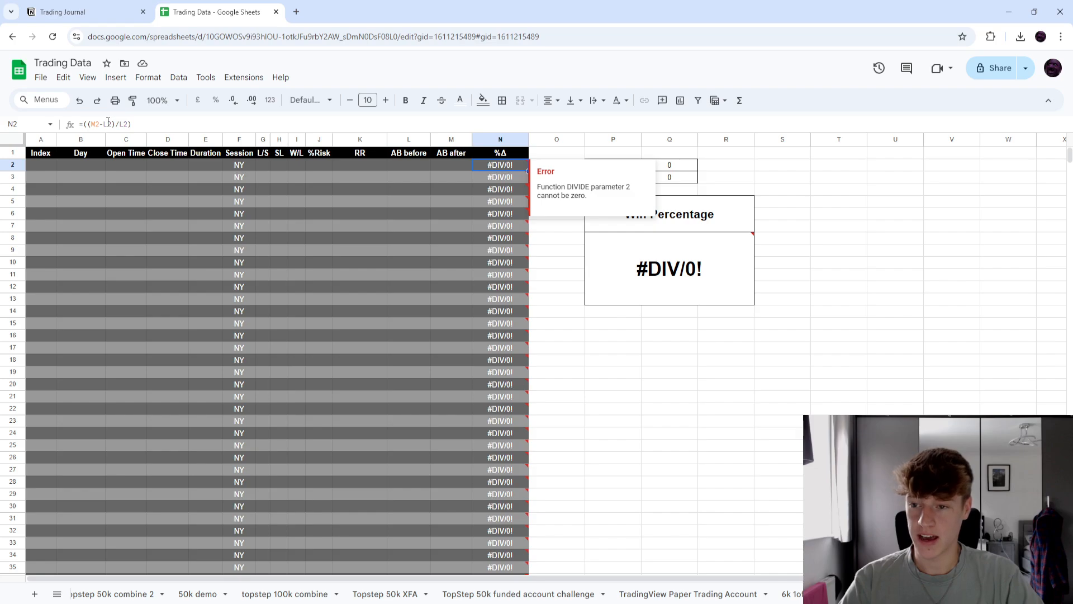
Inspect the formulas behind the WIN count, the LOSS count and the Win Percentage
{"action": "left_click", "coordinate": [676, 165]}
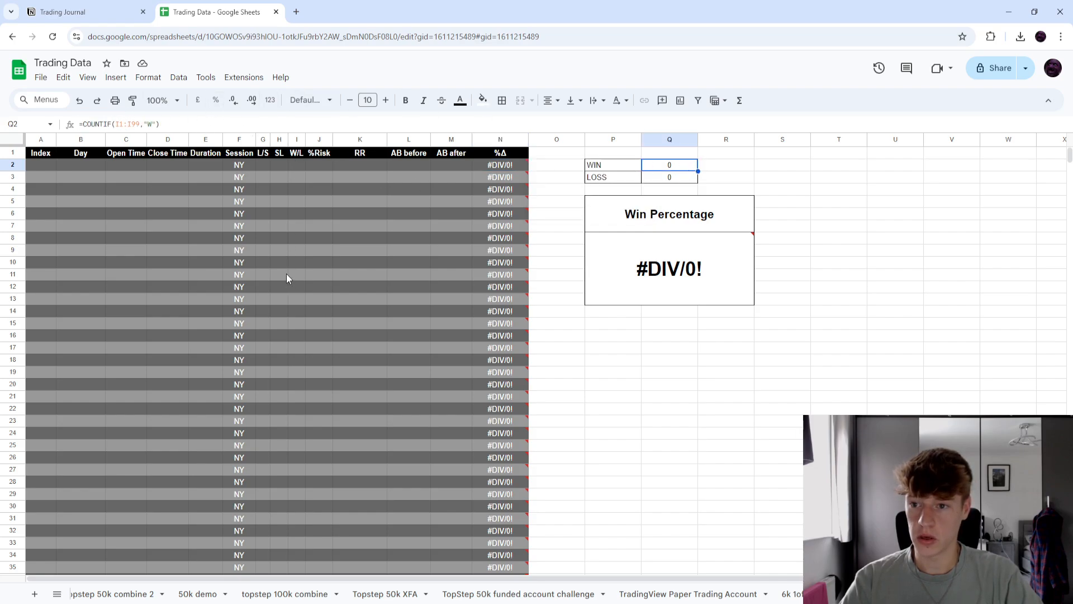
{"action": "left_click", "coordinate": [676, 177]}
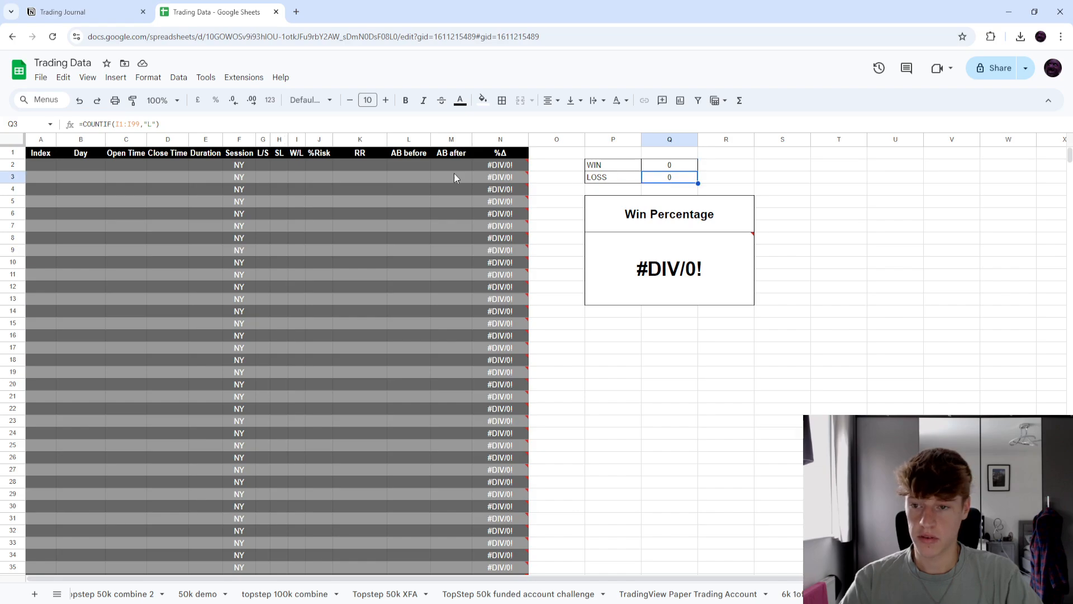
{"action": "left_click", "coordinate": [727, 240]}
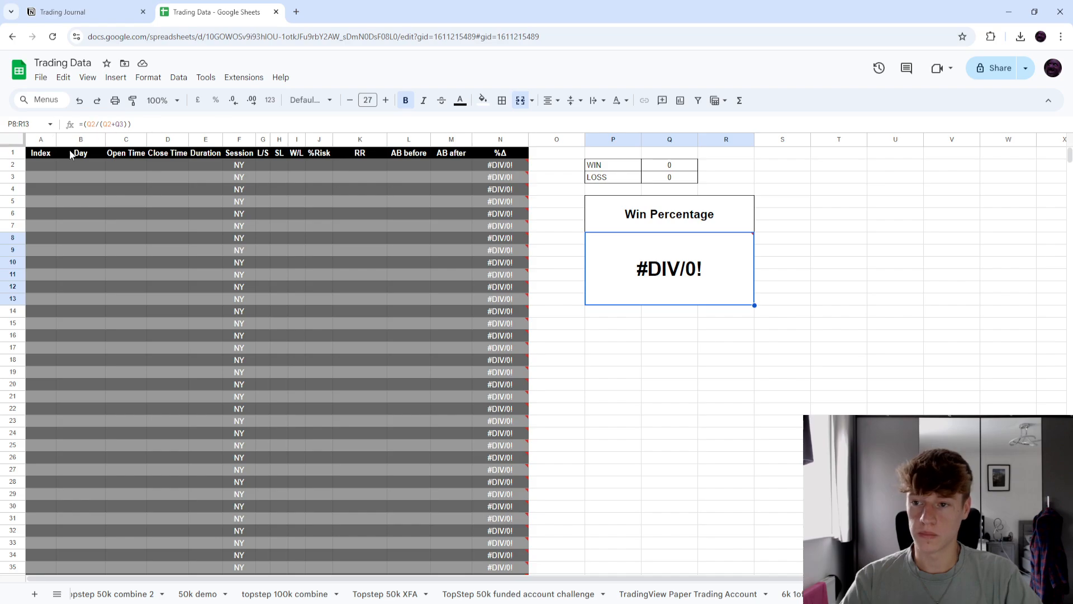
Open the topstep 50k combine 3 sheet and review its logged trades and win percentage
{"action": "left_click", "coordinate": [41, 166]}
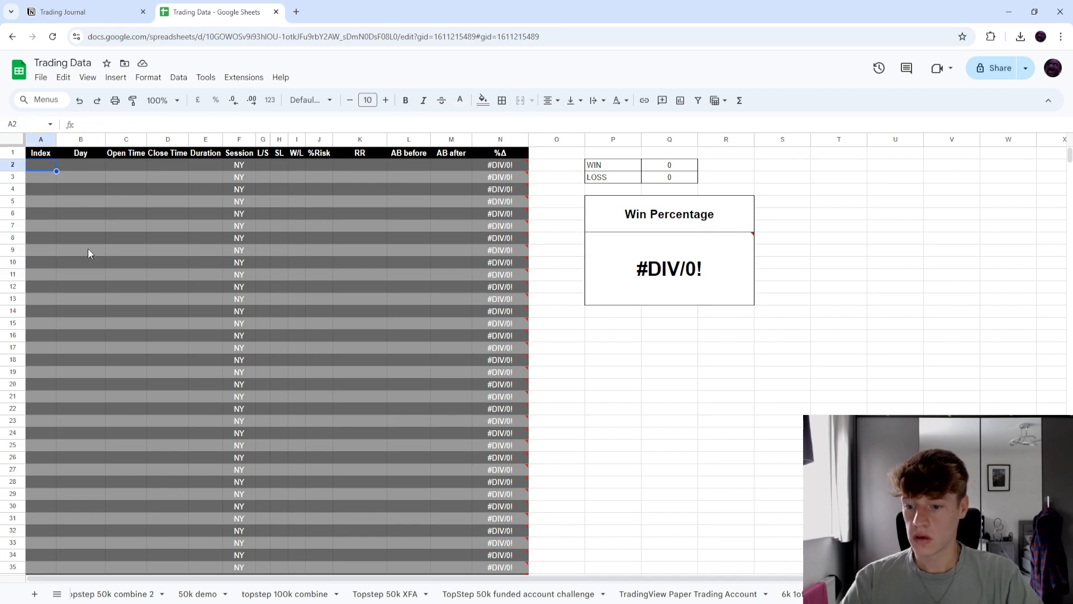
{"action": "scroll", "coordinate": [93, 601], "scroll_direction": "left", "scroll_amount": 3}
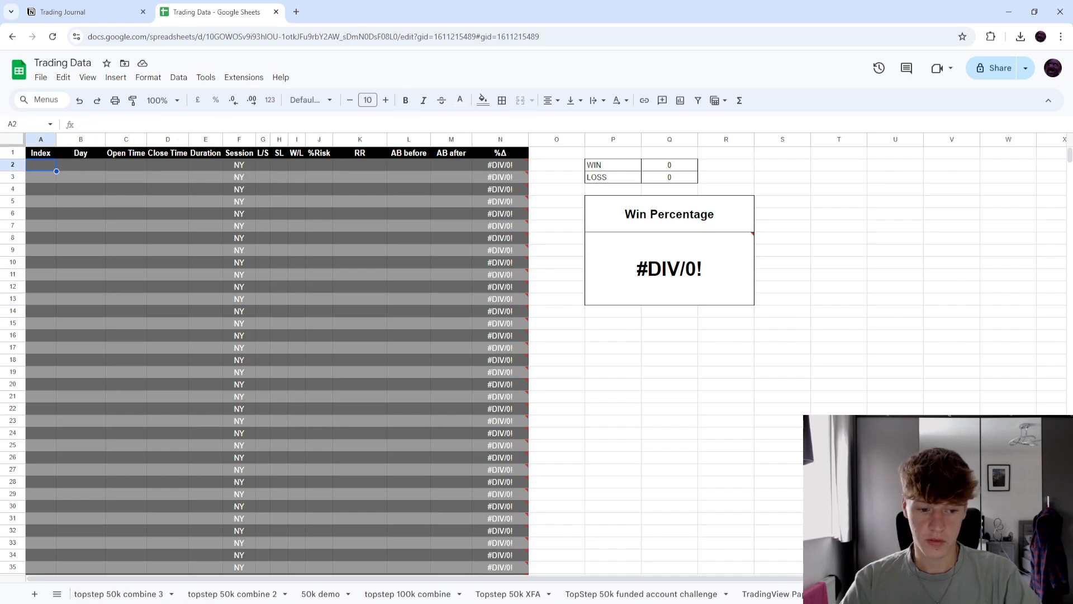
{"action": "left_click", "coordinate": [114, 595]}
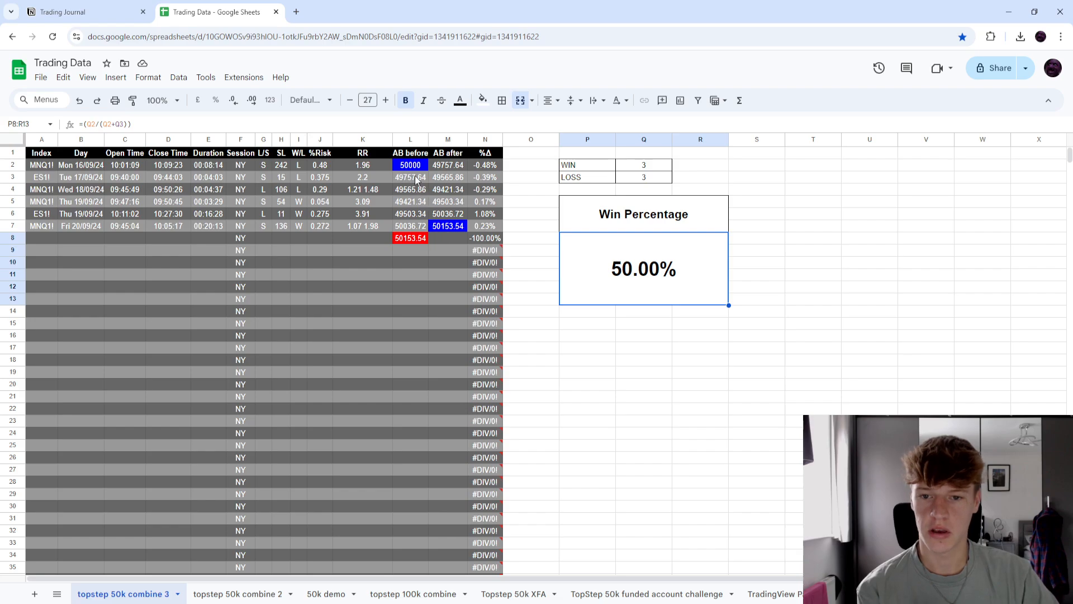
{"action": "left_click", "coordinate": [547, 213]}
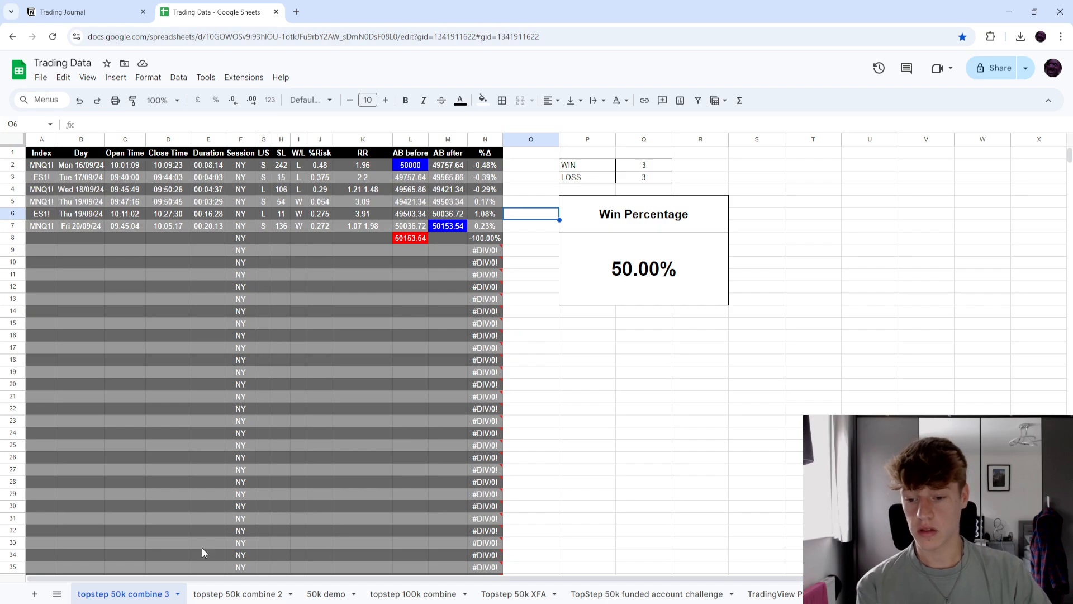
Review the topstep 50k combine 2, 50k demo, topstep 100k combine and Topstep 50k XFA sheets, and return to topstep 50k combine 3
{"action": "left_click", "coordinate": [226, 592]}
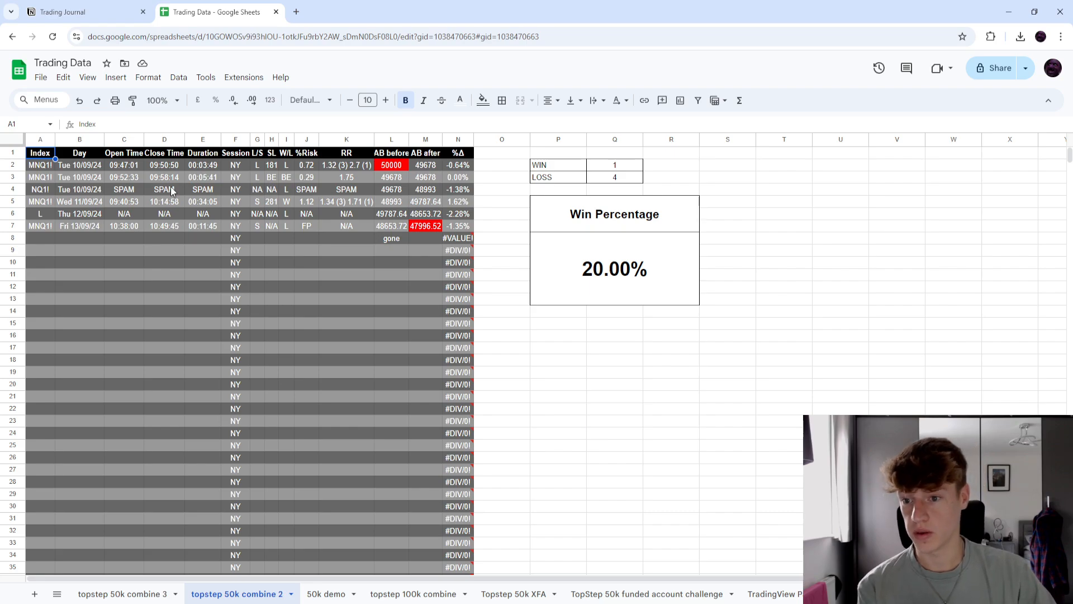
{"action": "left_click", "coordinate": [333, 595]}
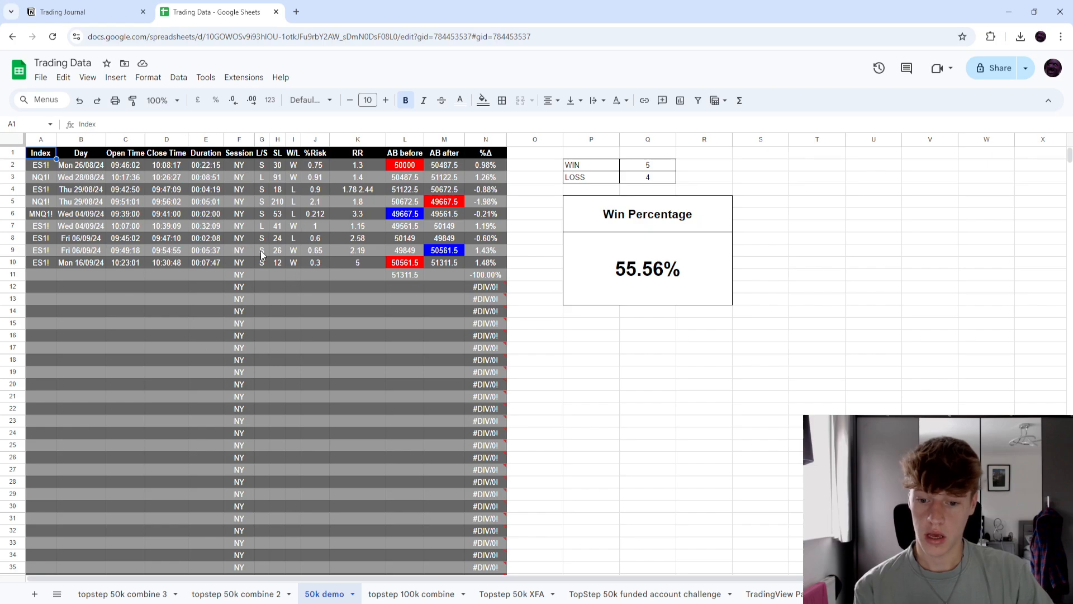
{"action": "left_click", "coordinate": [394, 594]}
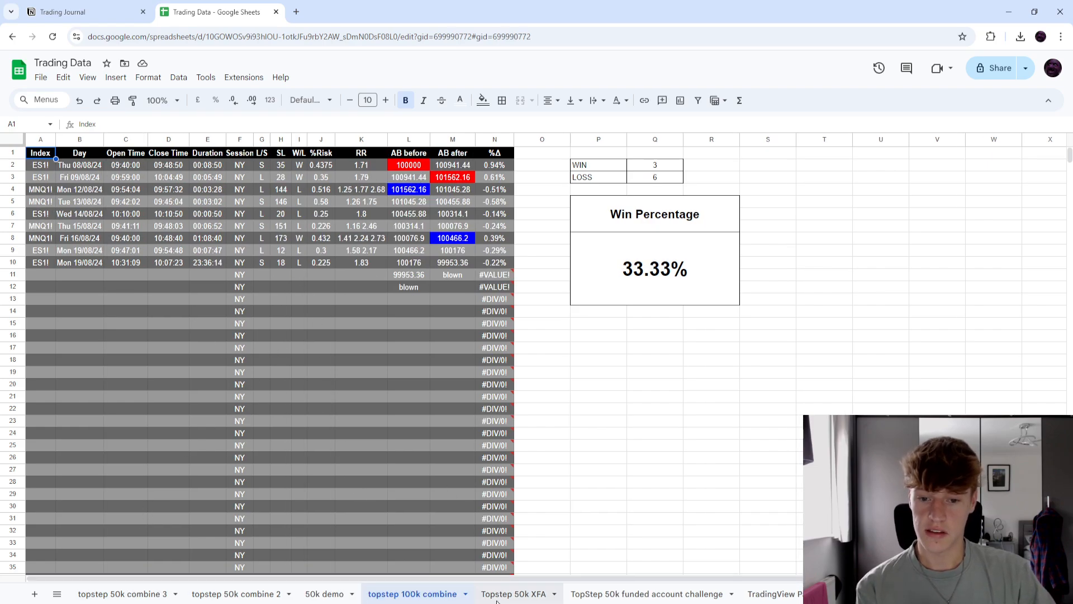
{"action": "left_click", "coordinate": [513, 593]}
{"action": "left_click", "coordinate": [413, 593]}
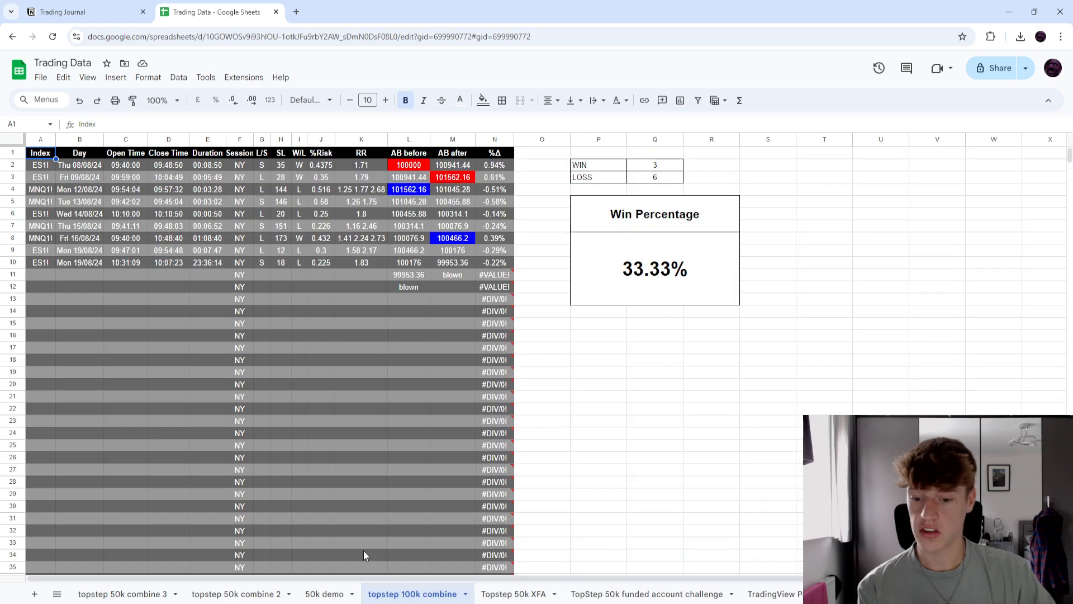
{"action": "left_click", "coordinate": [114, 591]}
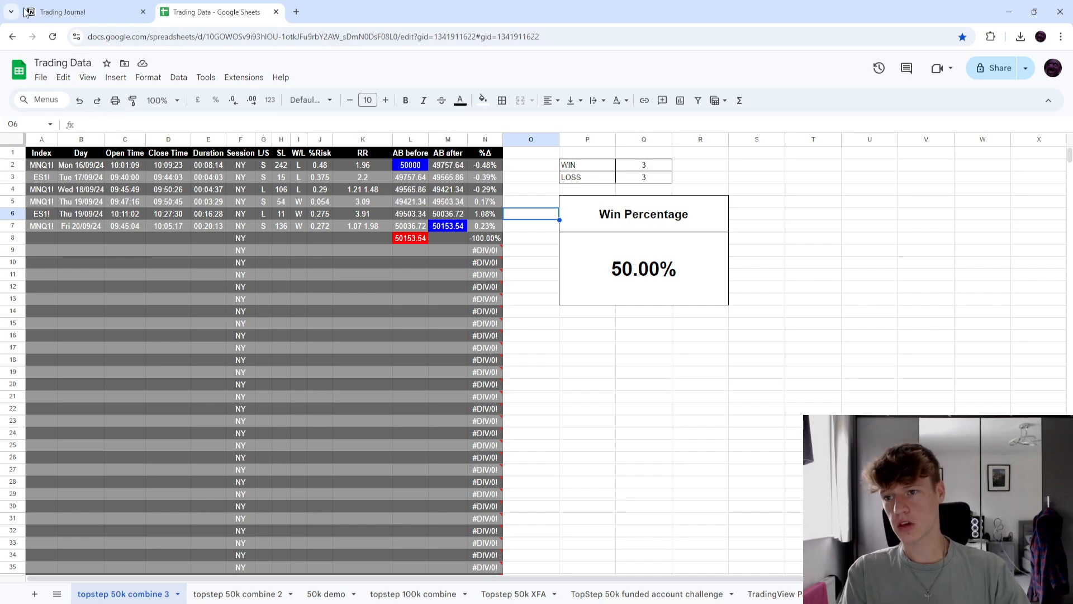
Switch to the Trading Journal calendar page in Notion
{"action": "left_click", "coordinate": [61, 18]}
{"action": "scroll", "coordinate": [737, 447], "scroll_direction": "up", "scroll_amount": 3}
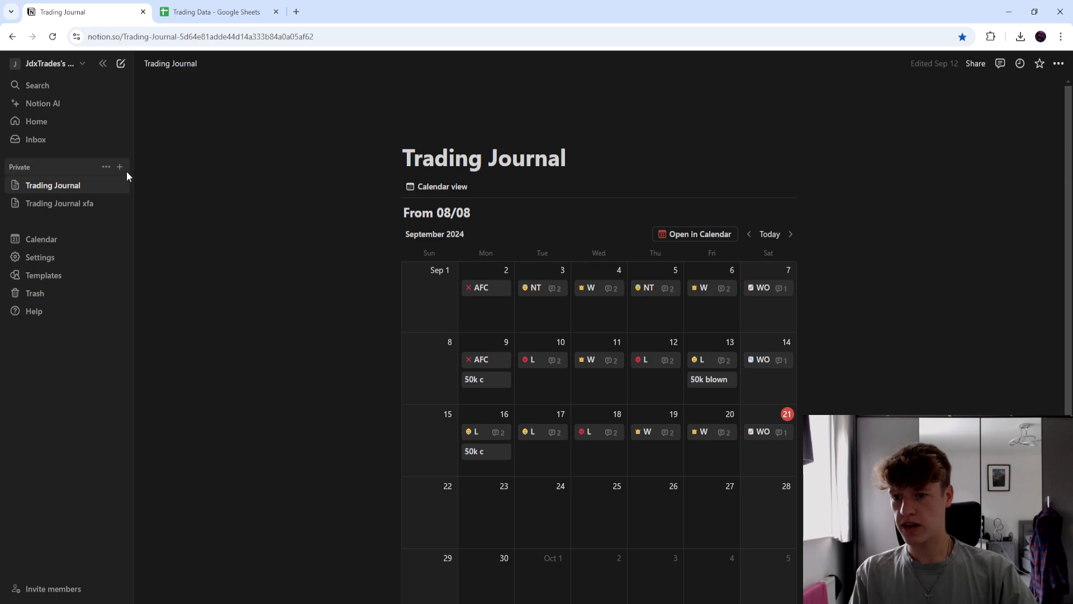
Create a private page titled "jounral" and insert a calendar view based on a new blank database
{"action": "left_click", "coordinate": [119, 166]}
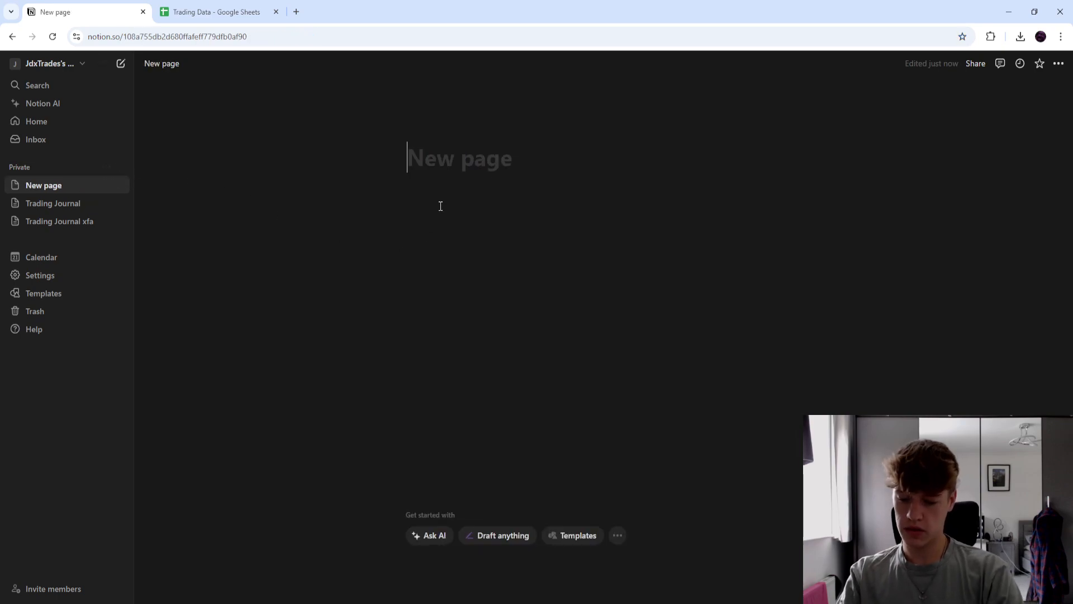
{"action": "type", "text": "jounral"}
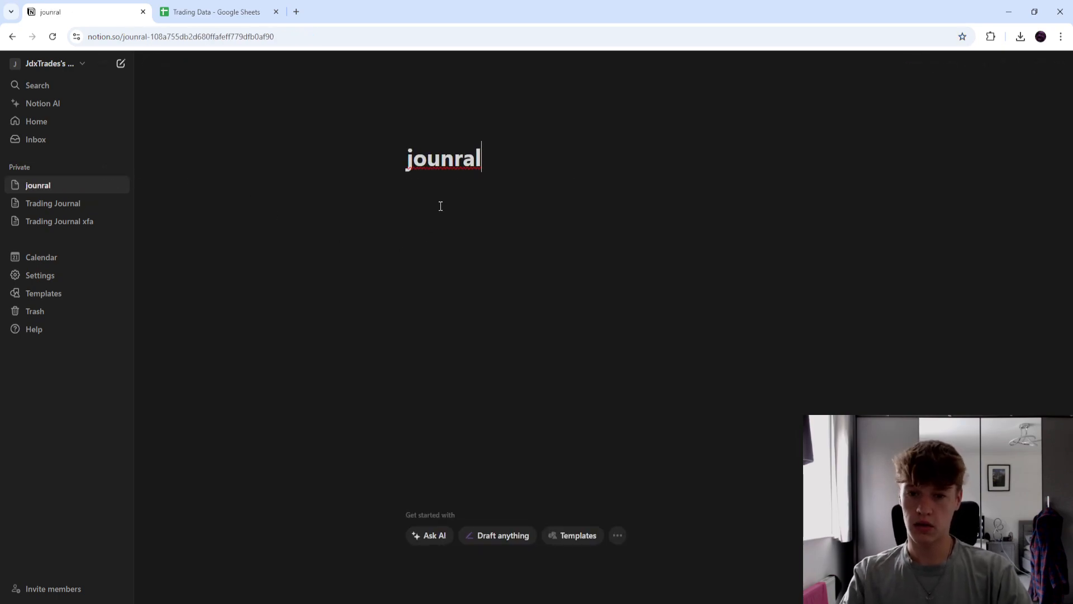
{"action": "key", "text": "Return"}
{"action": "type", "text": "/calendar"}
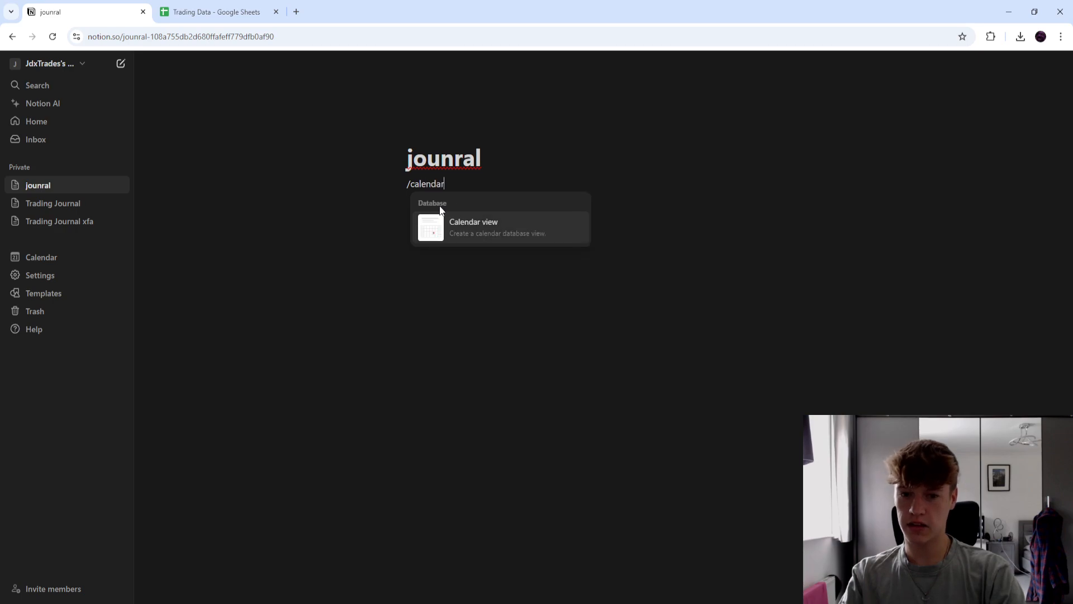
{"action": "left_click", "coordinate": [478, 229]}
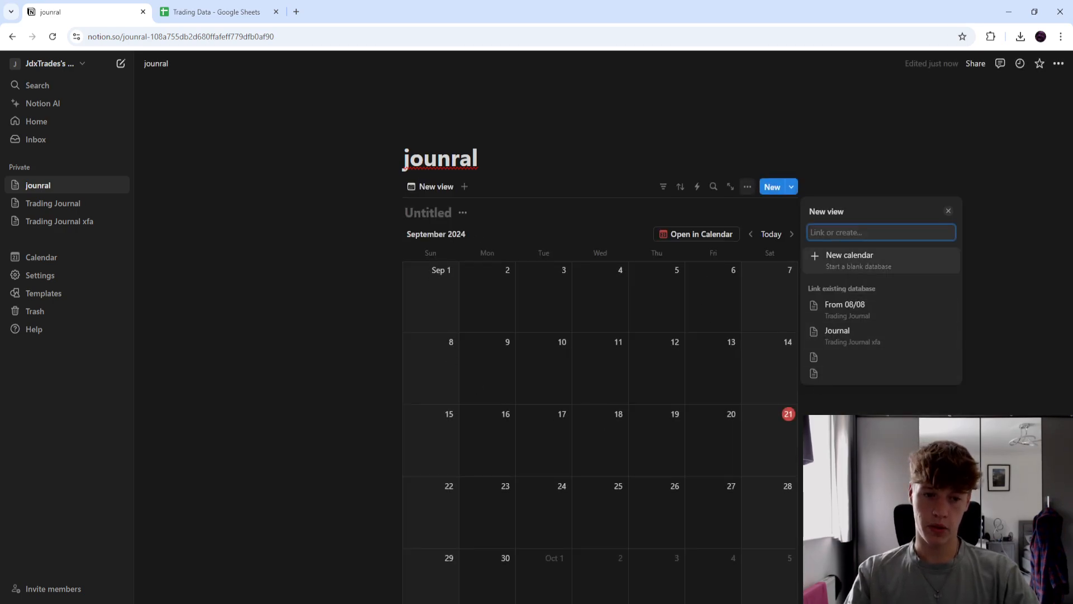
{"action": "left_click", "coordinate": [872, 258]}
{"action": "scroll", "coordinate": [850, 311], "scroll_direction": "down", "scroll_amount": 1}
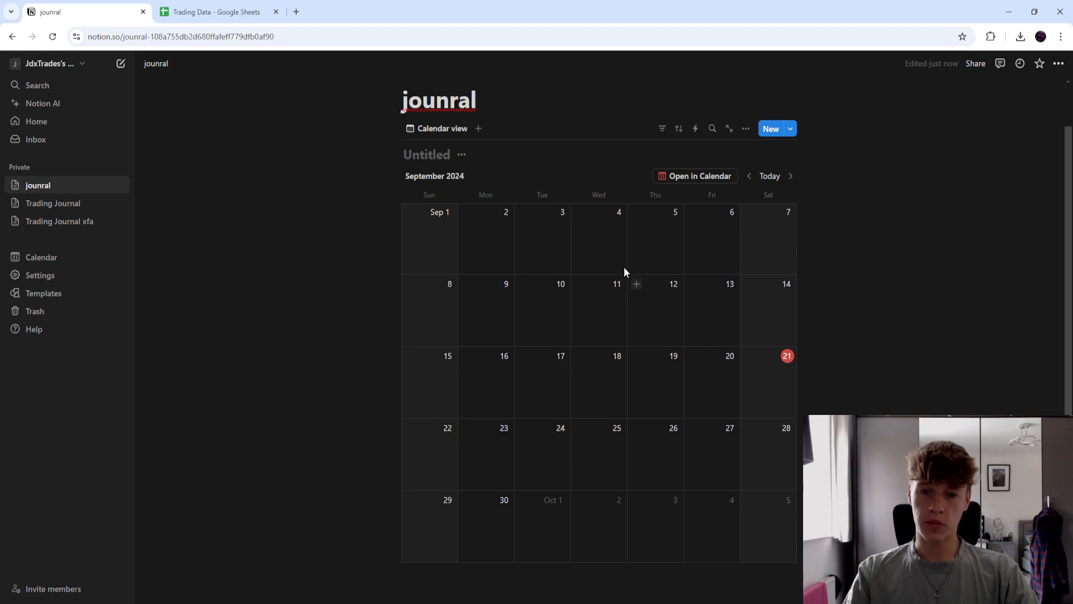
{"action": "scroll", "coordinate": [410, 310], "scroll_direction": "up", "scroll_amount": 1}
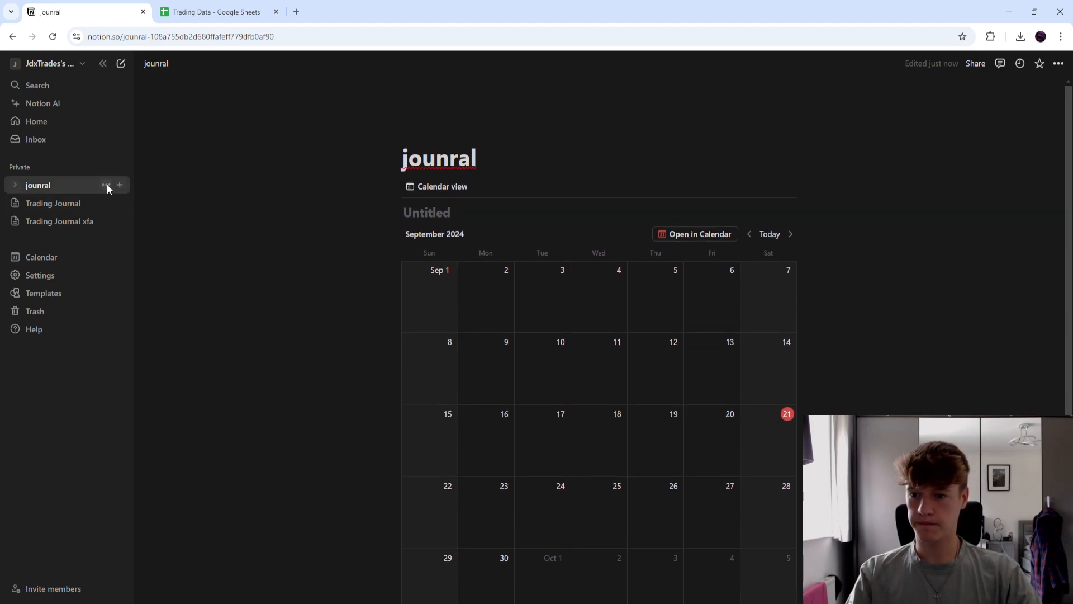
Delete the "jounral" page
{"action": "left_click", "coordinate": [107, 185]}
{"action": "left_click", "coordinate": [148, 285]}
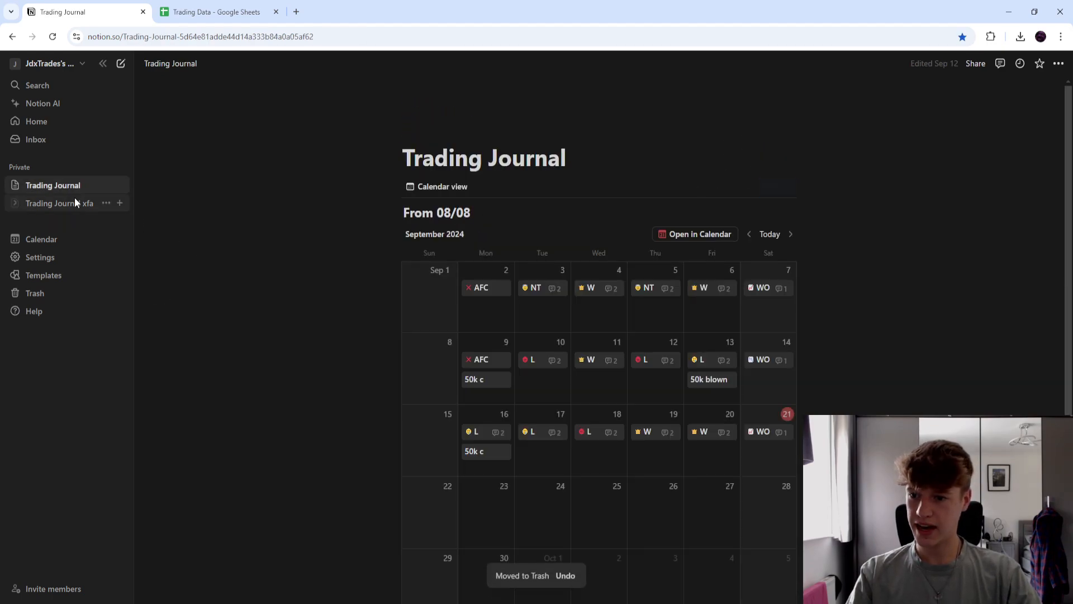
Add an entry for September 23, 2024 to the Trading Journal calendar and title it "W"
{"action": "scroll", "coordinate": [450, 320], "scroll_direction": "down", "scroll_amount": 2}
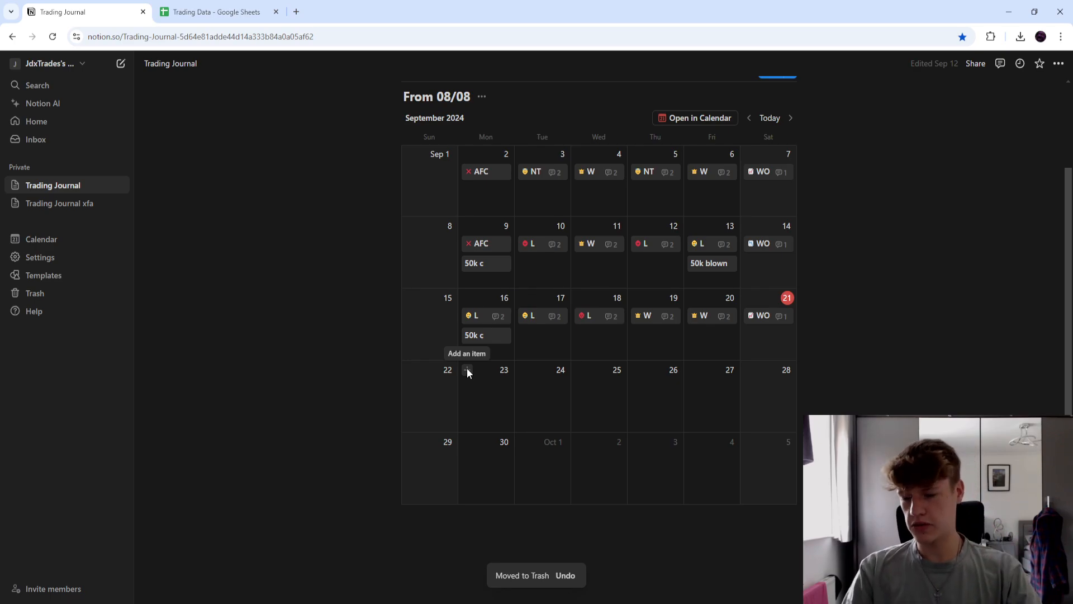
{"action": "left_click", "coordinate": [467, 370]}
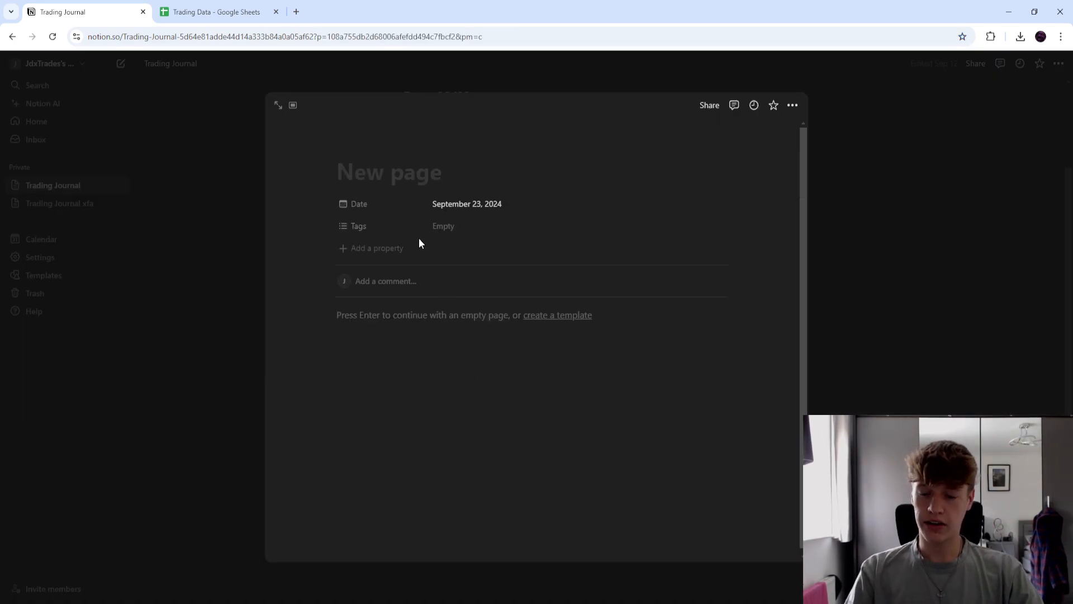
{"action": "left_click", "coordinate": [227, 304]}
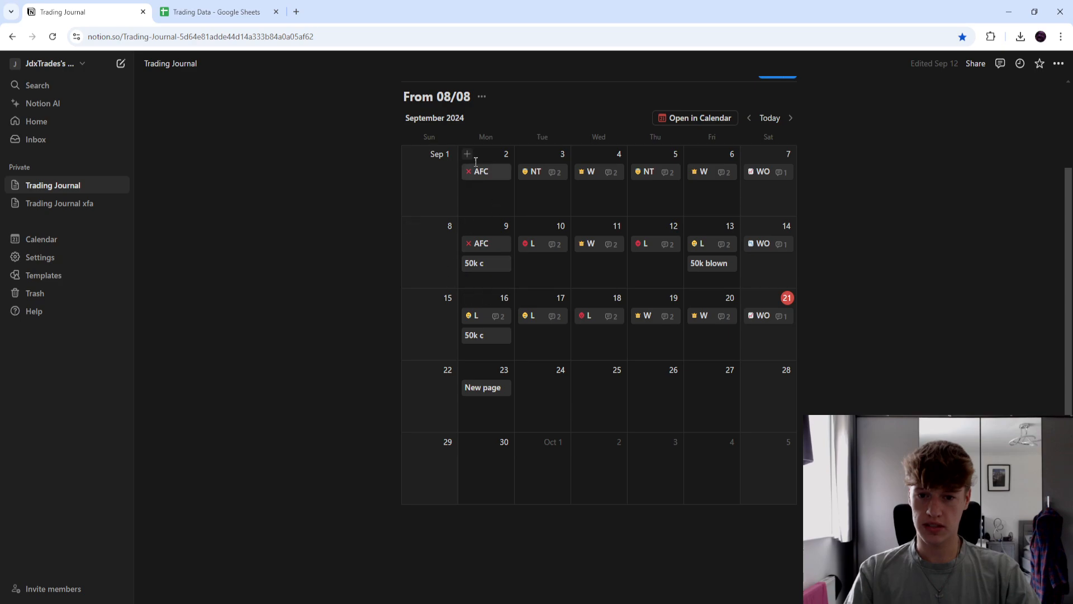
{"action": "left_click", "coordinate": [474, 394]}
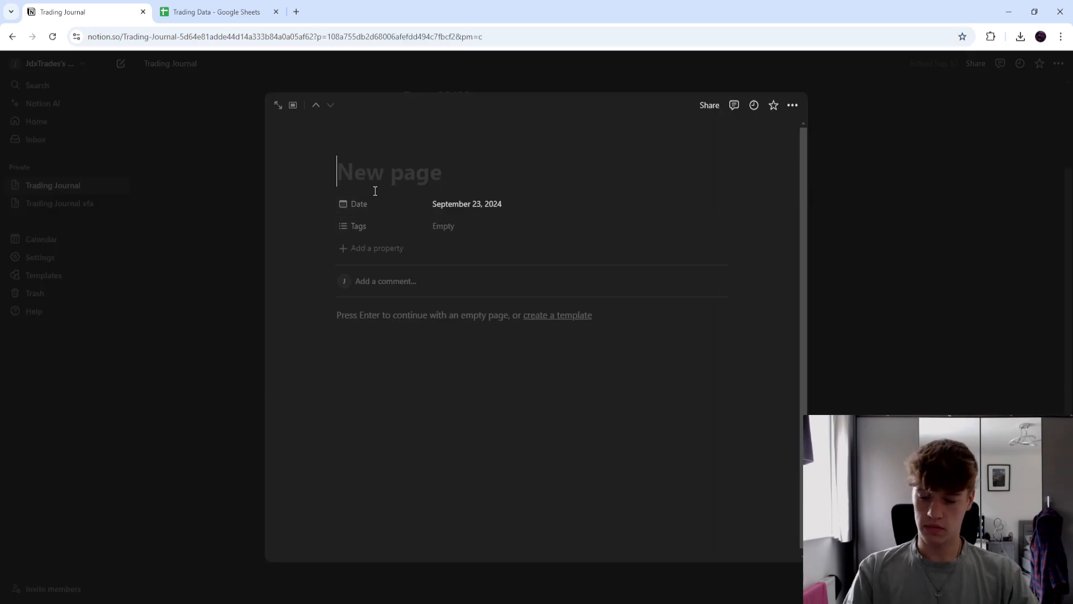
{"action": "type", "text": "W"}
{"action": "key", "text": "BackSpace"}
{"action": "type", "text": "W"}
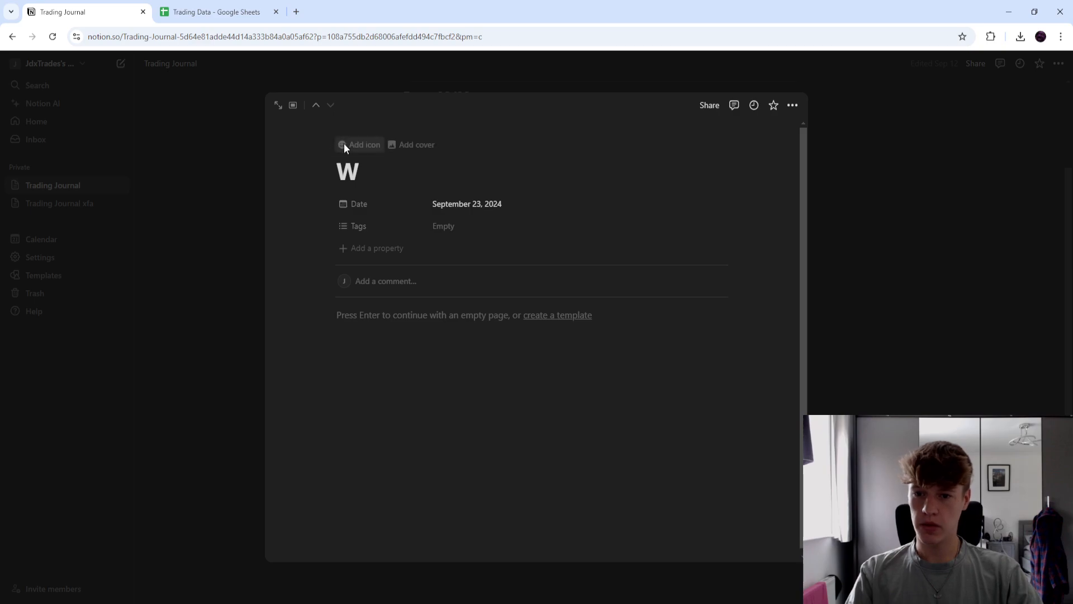
Give the September 23 entry a crown emoji icon and retitle it "NT"
{"action": "left_click", "coordinate": [344, 145]}
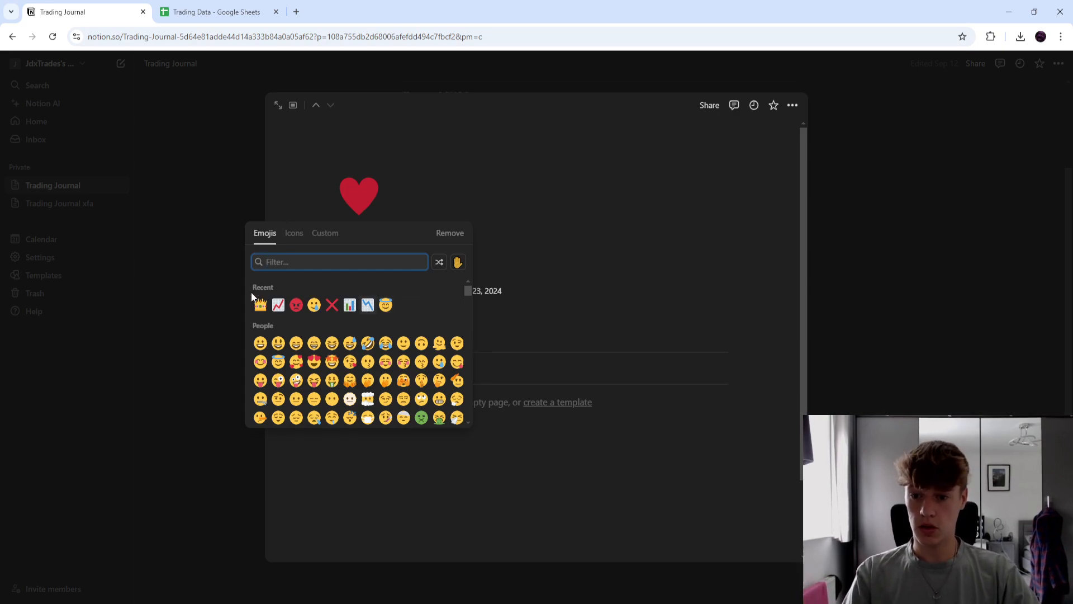
{"action": "left_click", "coordinate": [260, 304]}
{"action": "left_click", "coordinate": [359, 257]}
{"action": "type", "text": "W"}
{"action": "key", "text": "BackSpace"}
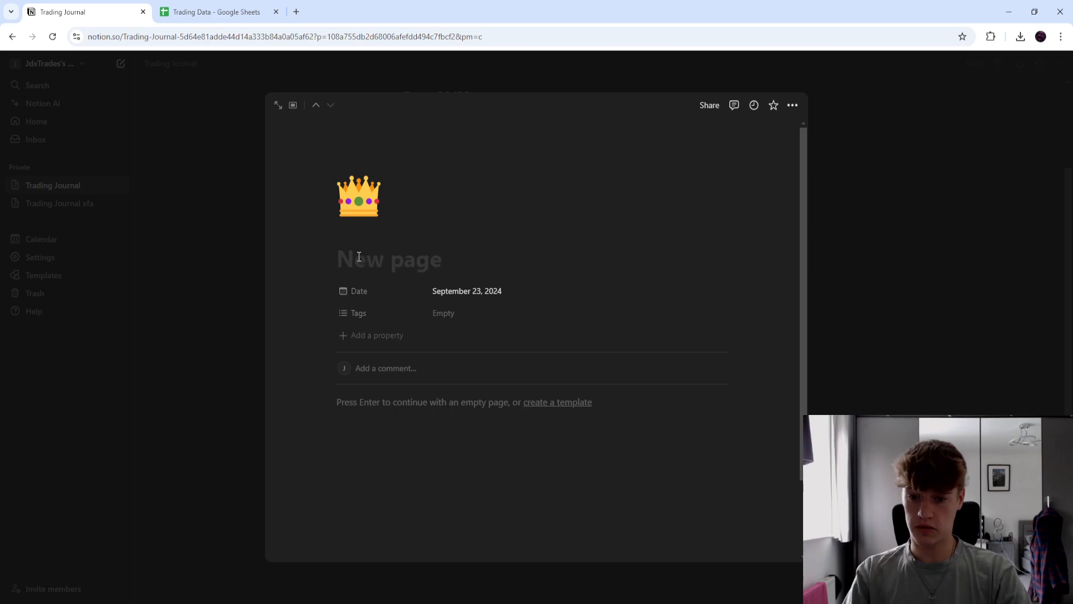
{"action": "type", "text": "L"}
{"action": "key", "text": "BackSpace"}
{"action": "type", "text": "NT"}
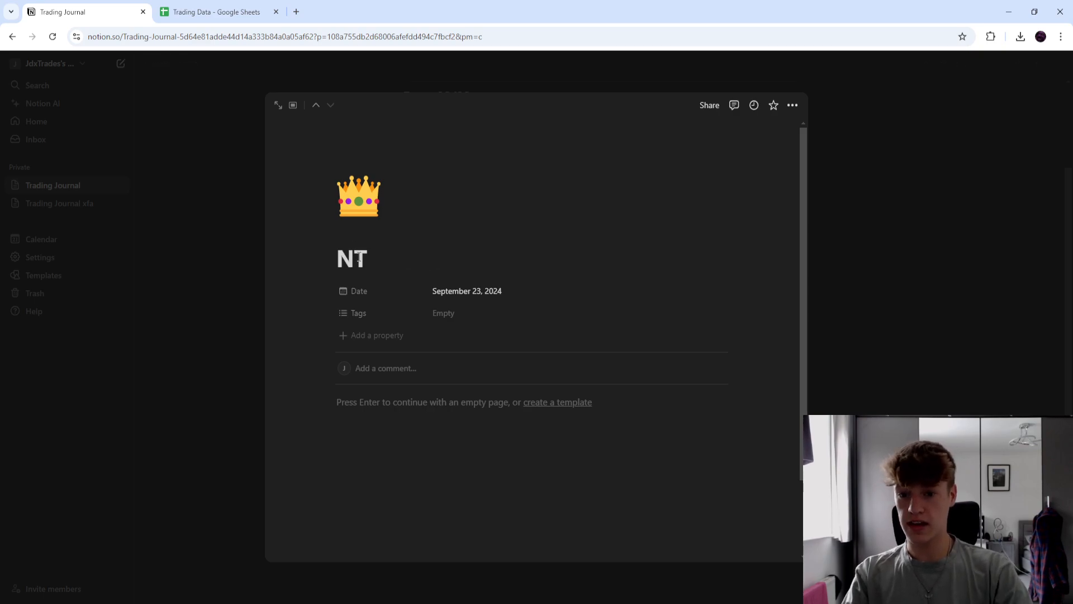
Retitle the September 23 entry "W"
{"action": "key", "text": "BackSpace"}
{"action": "key", "text": "BackSpace"}
{"action": "type", "text": "AFC"}
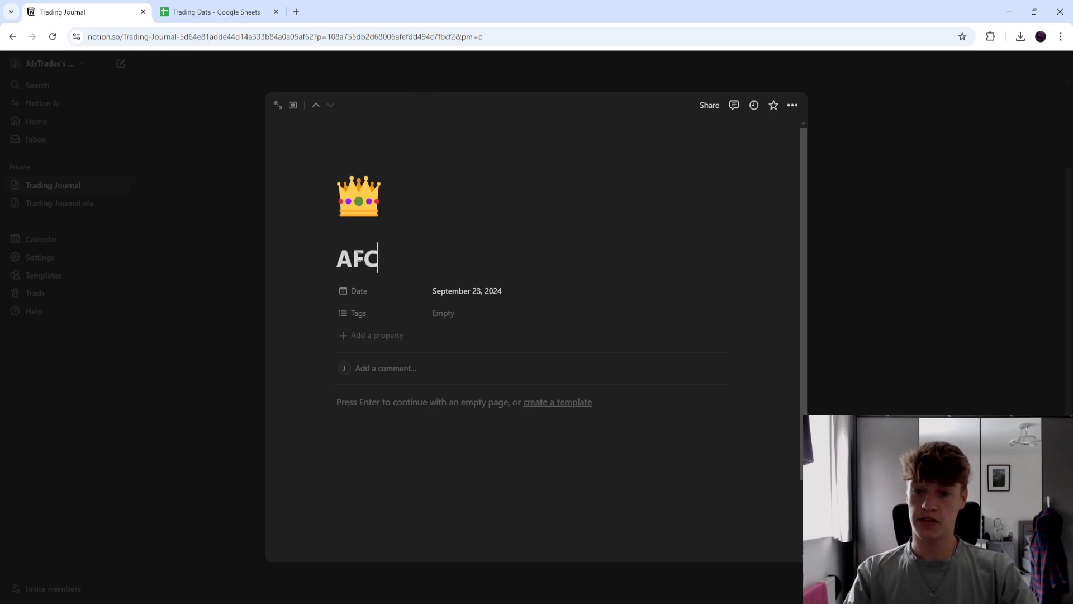
{"action": "key", "text": "BackSpace"}
{"action": "key", "text": "BackSpace"}
{"action": "key", "text": "BackSpace"}
{"action": "type", "text": "W"}
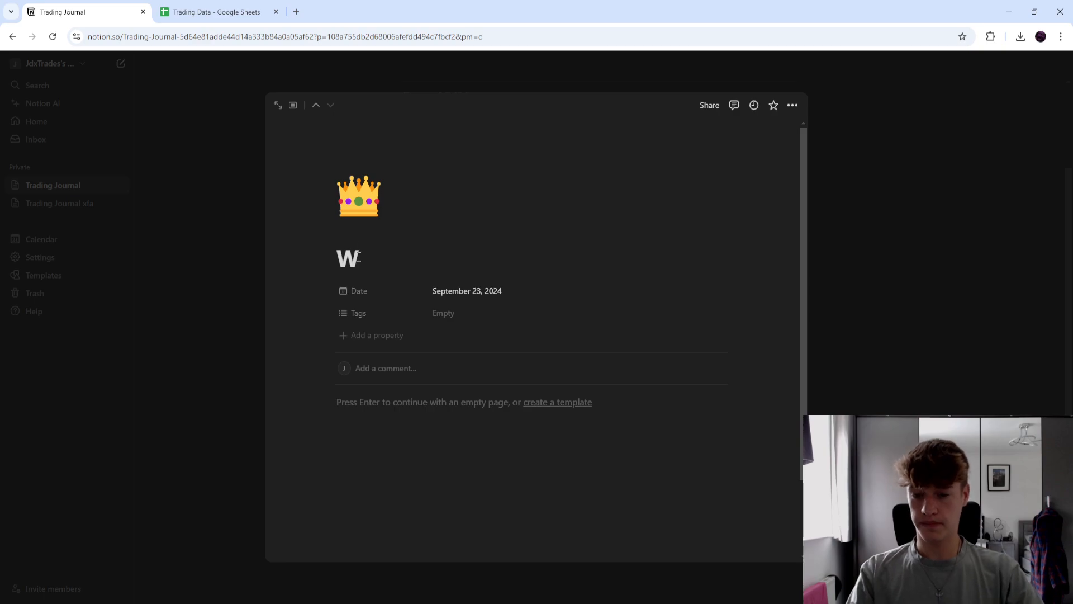
Tag the September 23 entry with Win, Built Good Habits, Observer & Reacter and No Mistakes
{"action": "left_click", "coordinate": [361, 314]}
{"action": "left_click", "coordinate": [361, 314]}
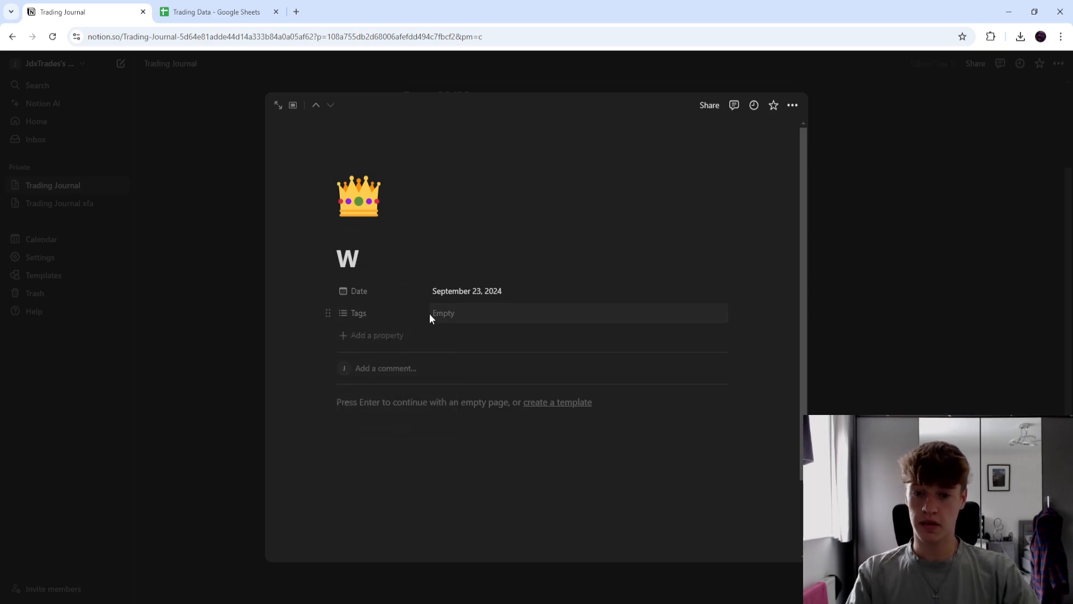
{"action": "left_click", "coordinate": [435, 314]}
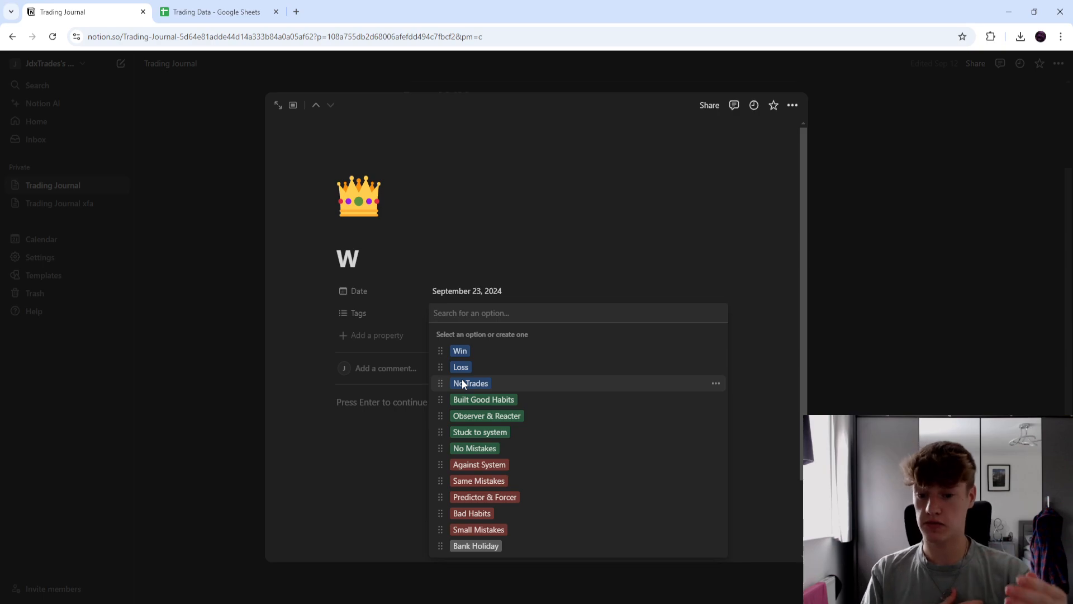
{"action": "left_click", "coordinate": [467, 351]}
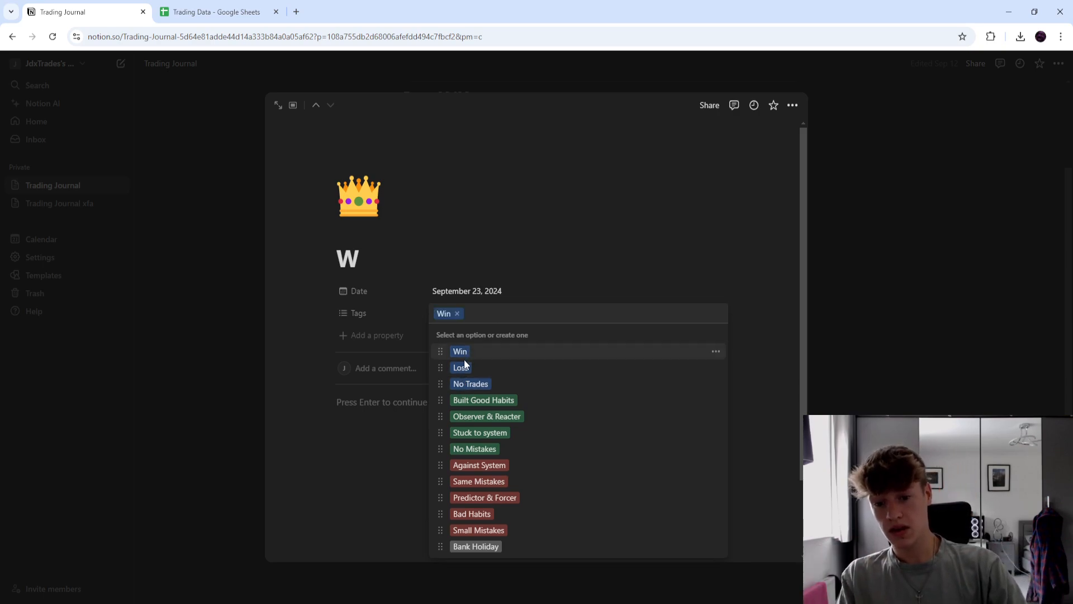
{"action": "left_click", "coordinate": [485, 400]}
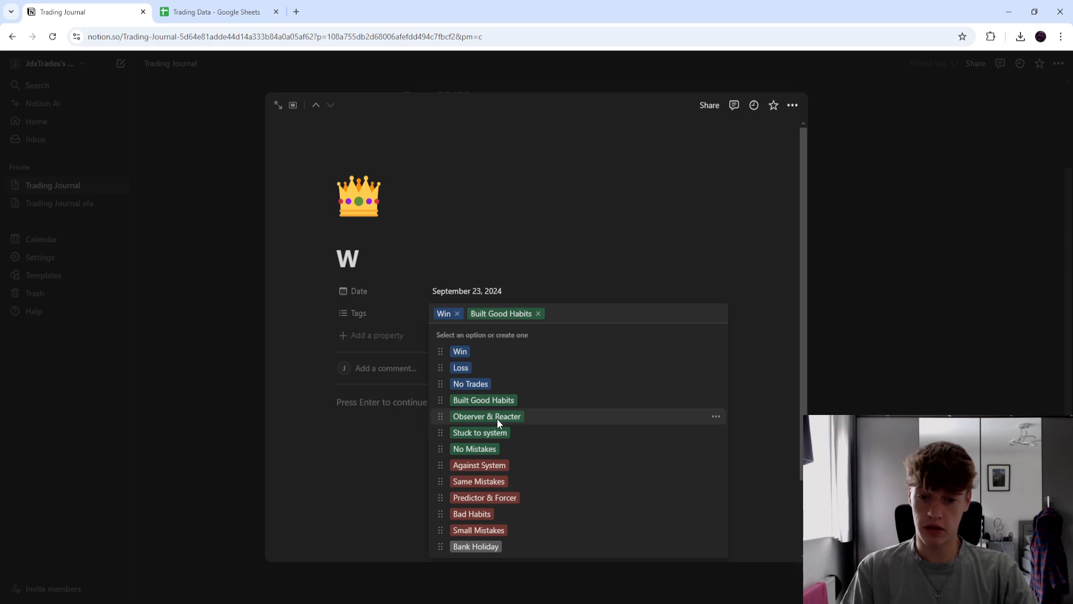
{"action": "left_click", "coordinate": [498, 418]}
{"action": "left_click", "coordinate": [471, 447]}
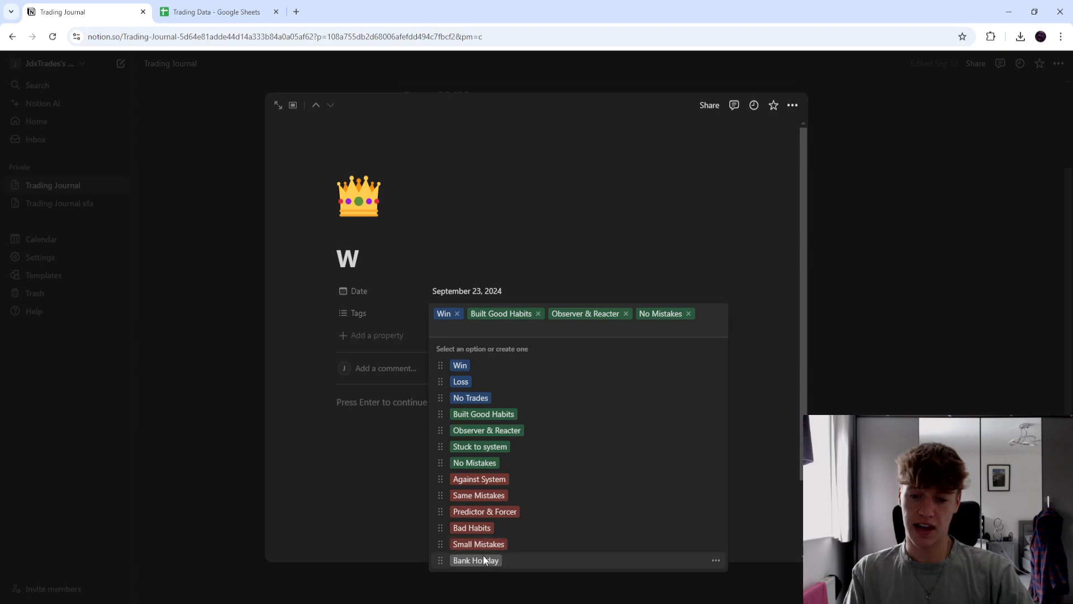
{"action": "left_click", "coordinate": [404, 531]}
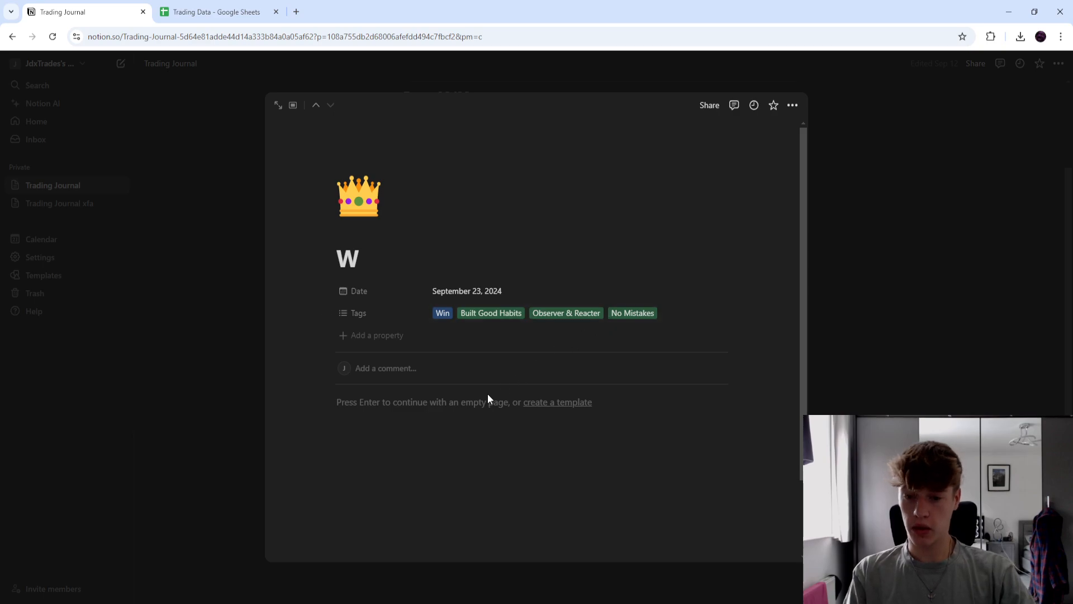
Upload the S&P 500 E-mini futures chart image into the entry's body and widen it beyond the text column
{"action": "left_click", "coordinate": [430, 406]}
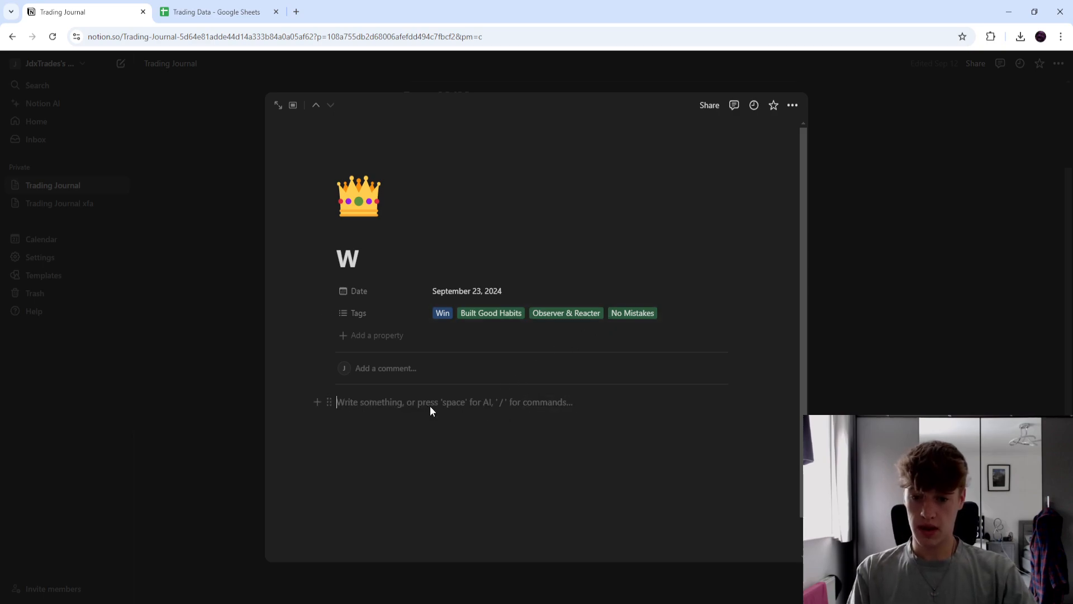
{"action": "type", "text": "/image"}
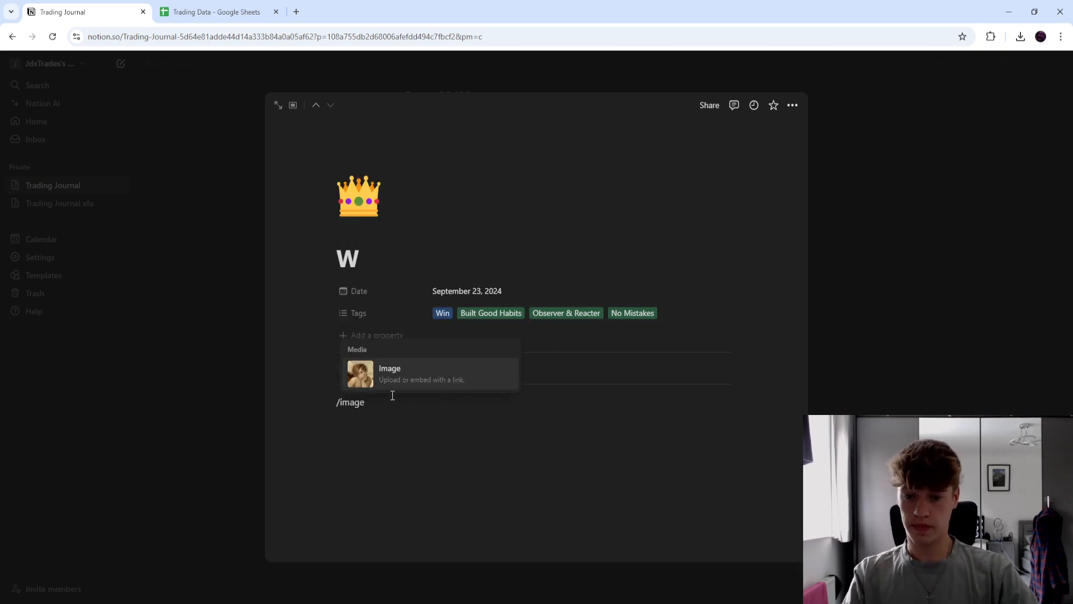
{"action": "left_click", "coordinate": [403, 377]}
{"action": "left_click", "coordinate": [508, 460]}
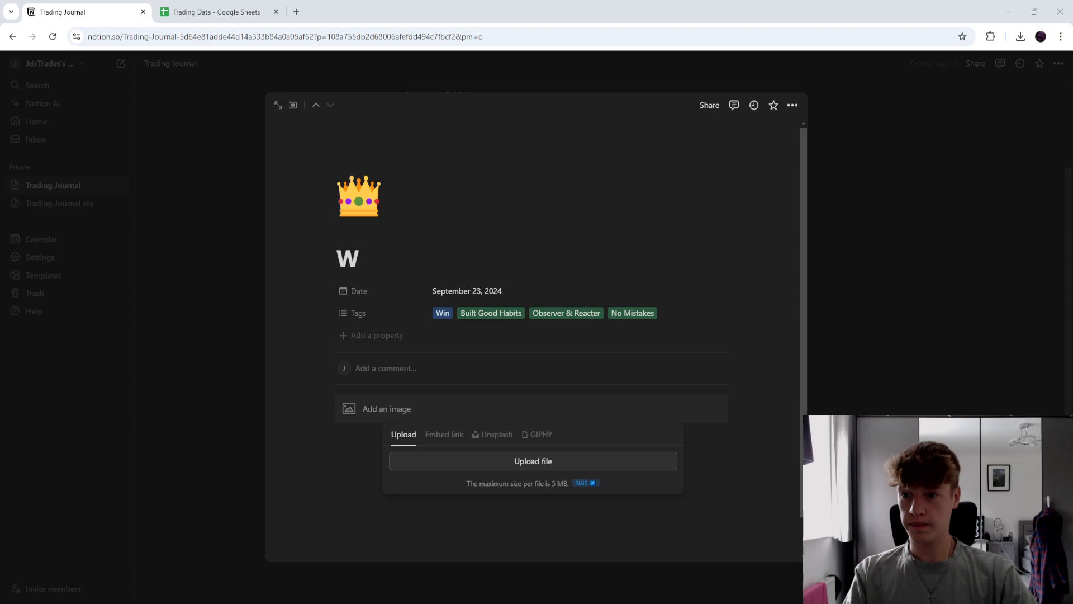
{"action": "double_click", "coordinate": [430, 290]}
{"action": "scroll", "coordinate": [430, 290], "scroll_direction": "down", "scroll_amount": 3}
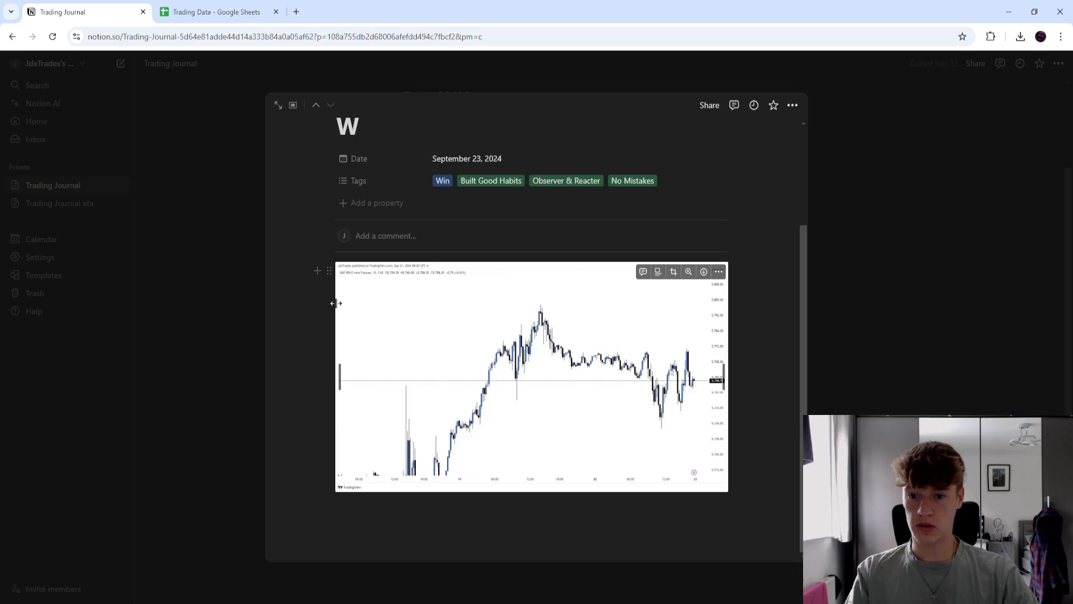
{"action": "left_click_drag", "start_coordinate": [333, 302], "coordinate": [285, 302]}
{"action": "scroll", "coordinate": [405, 268], "scroll_direction": "down", "scroll_amount": 2}
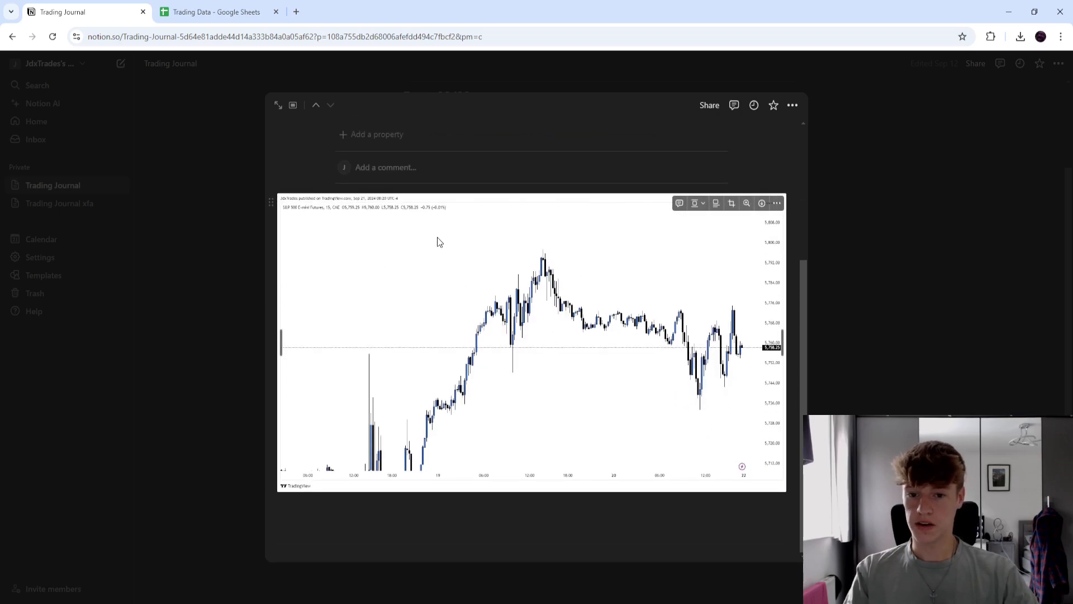
Write below the chart "NQ swept 1h highs and es didnt, and then a 5m smt was made, and"
{"action": "left_click", "coordinate": [363, 511]}
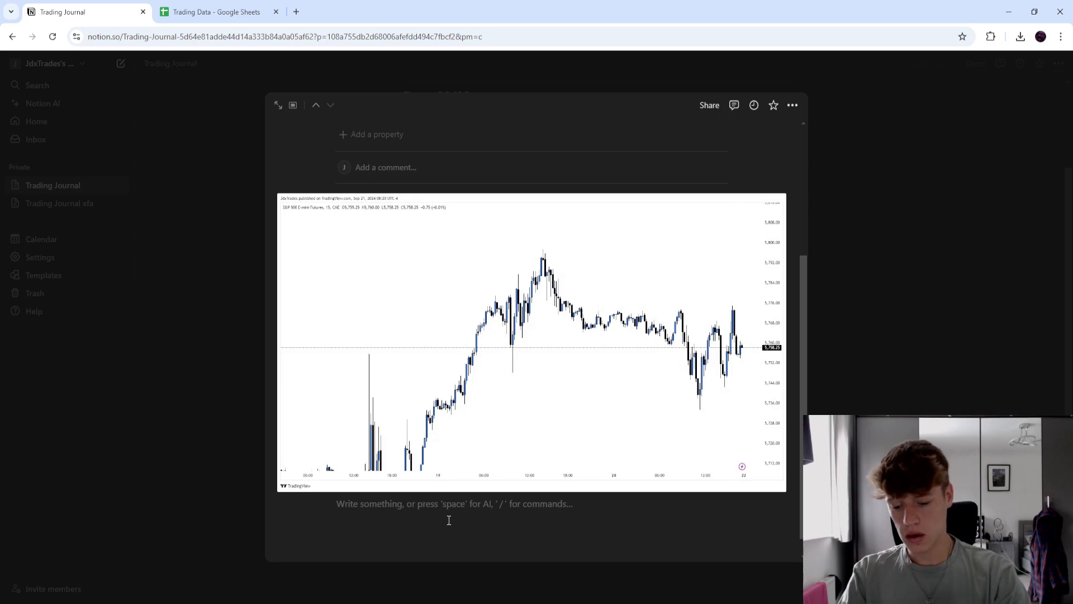
{"action": "type", "text": "NQ swept 1"}
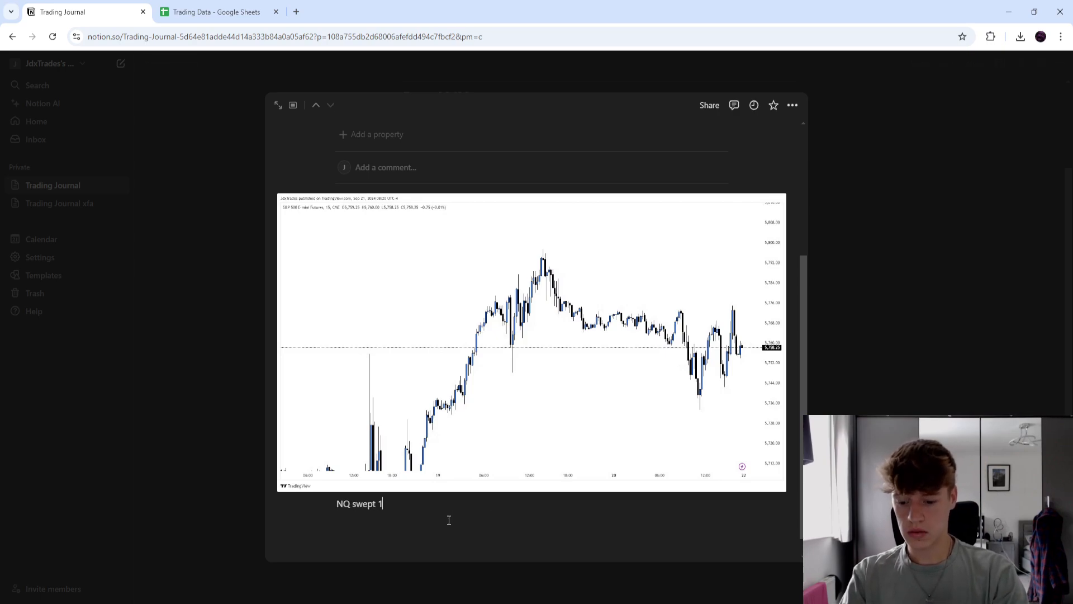
{"action": "type", "text": "h highs and es"}
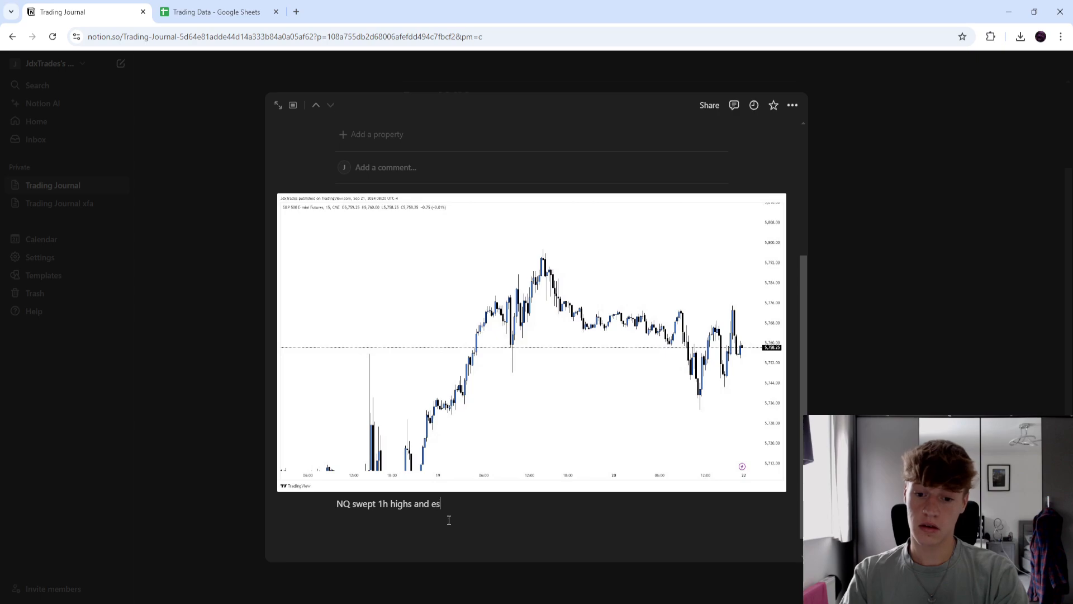
{"action": "type", "text": " didn"}
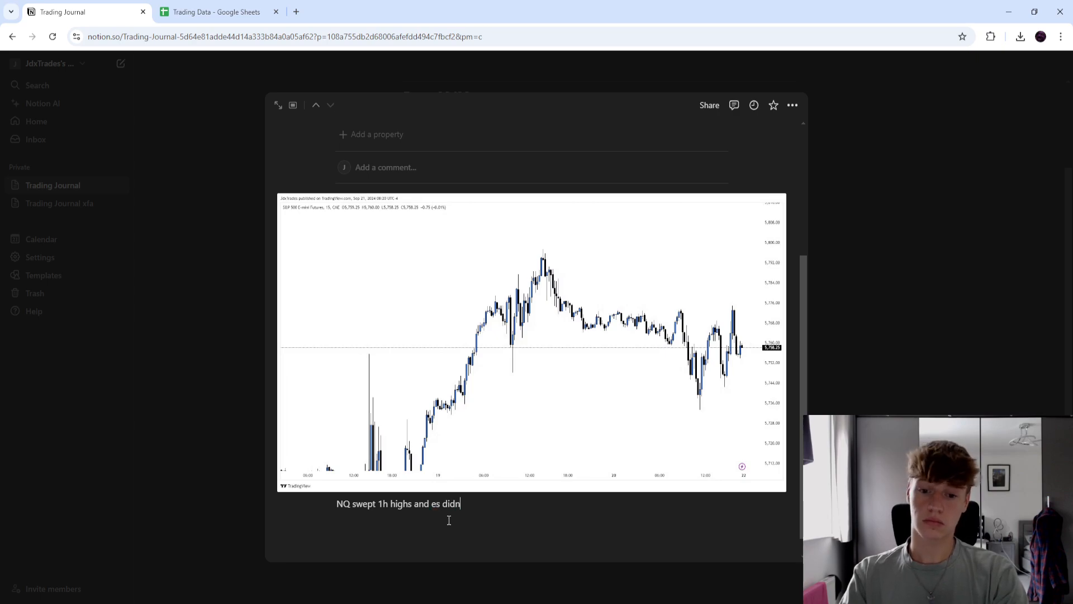
{"action": "type", "text": "t, and then a 5m sm"}
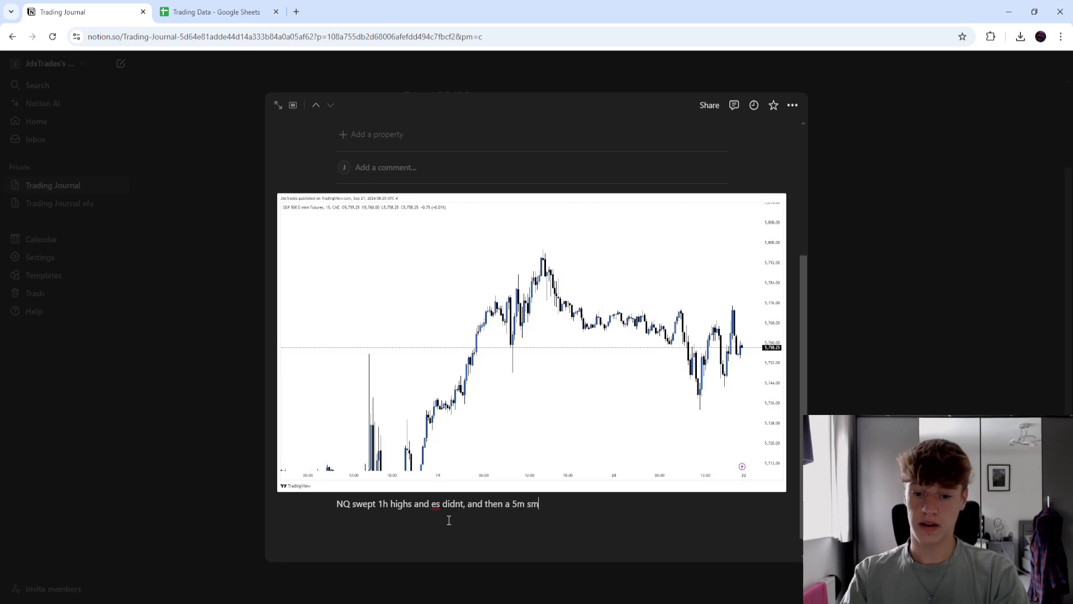
{"action": "type", "text": "t was made, and"}
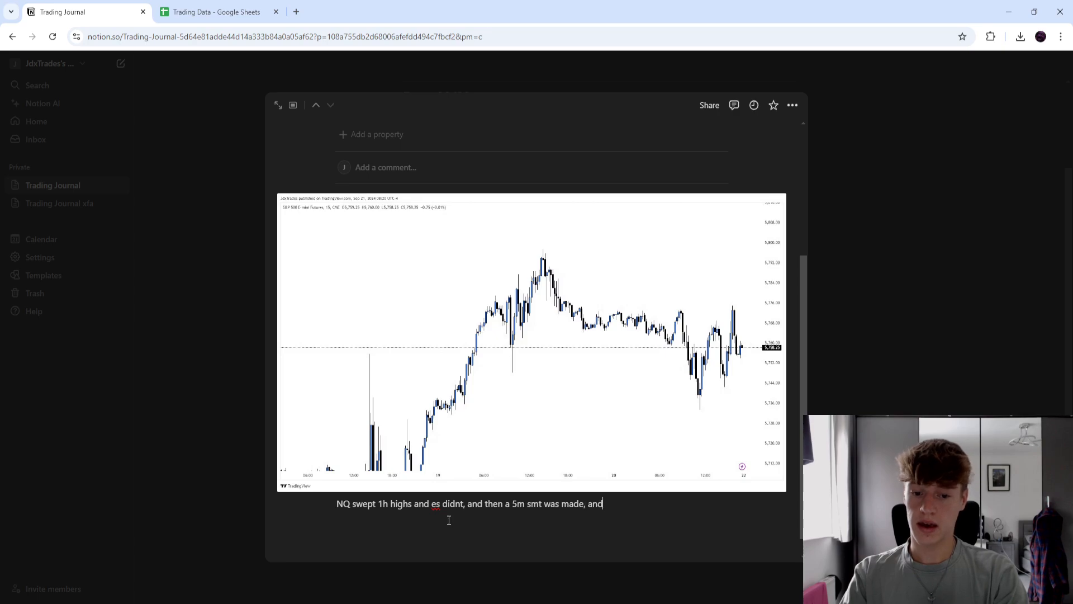
Continue the note with "then there was a 5m retrace candle, a 1m bos, 1m fvg, eq and then a bearish candle close out."
{"action": "type", "text": " then there was a 5m retrce"}
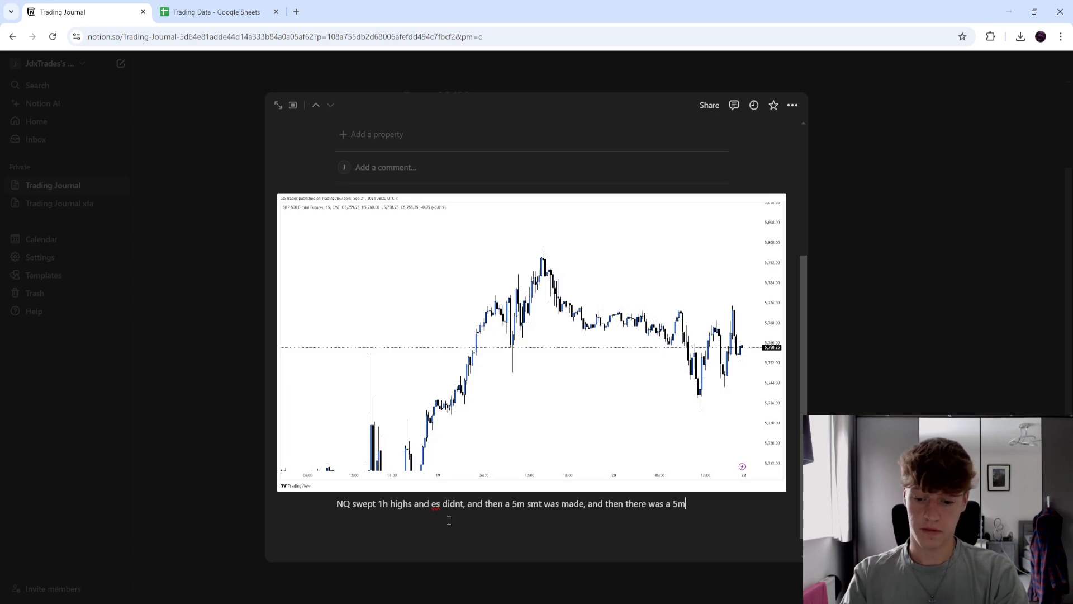
{"action": "key", "text": "BackSpace"}
{"action": "key", "text": "BackSpace"}
{"action": "type", "text": "ace ca"}
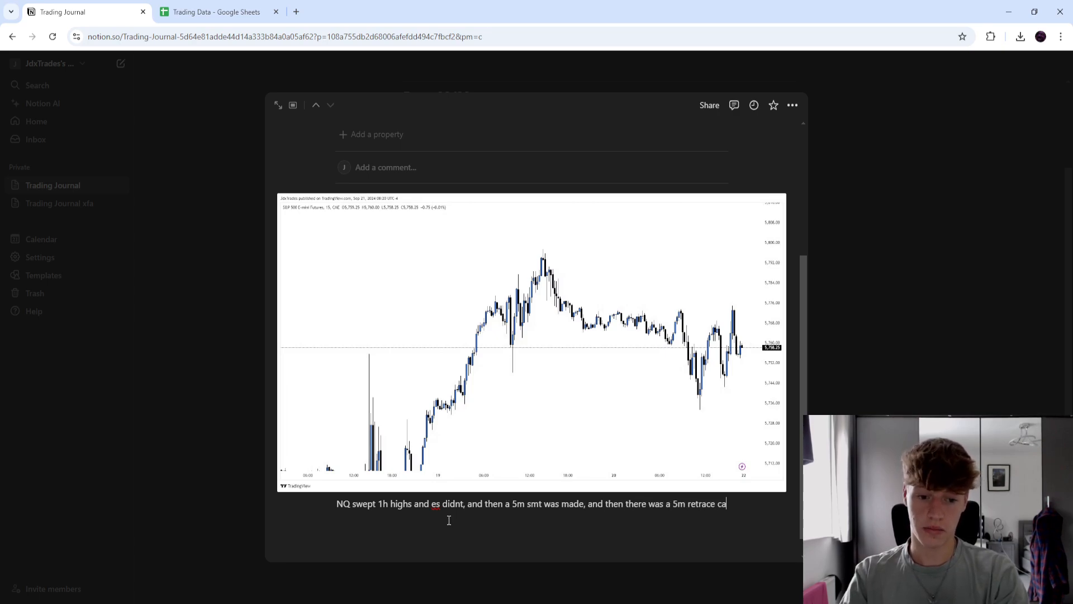
{"action": "type", "text": "ndle, a 1m "}
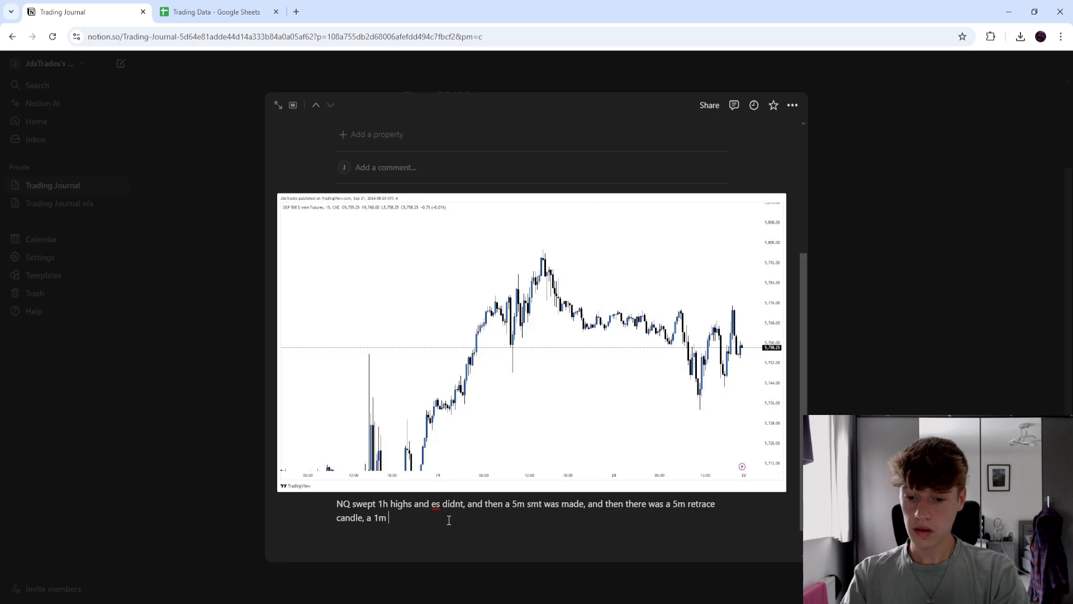
{"action": "type", "text": "bos, 1"}
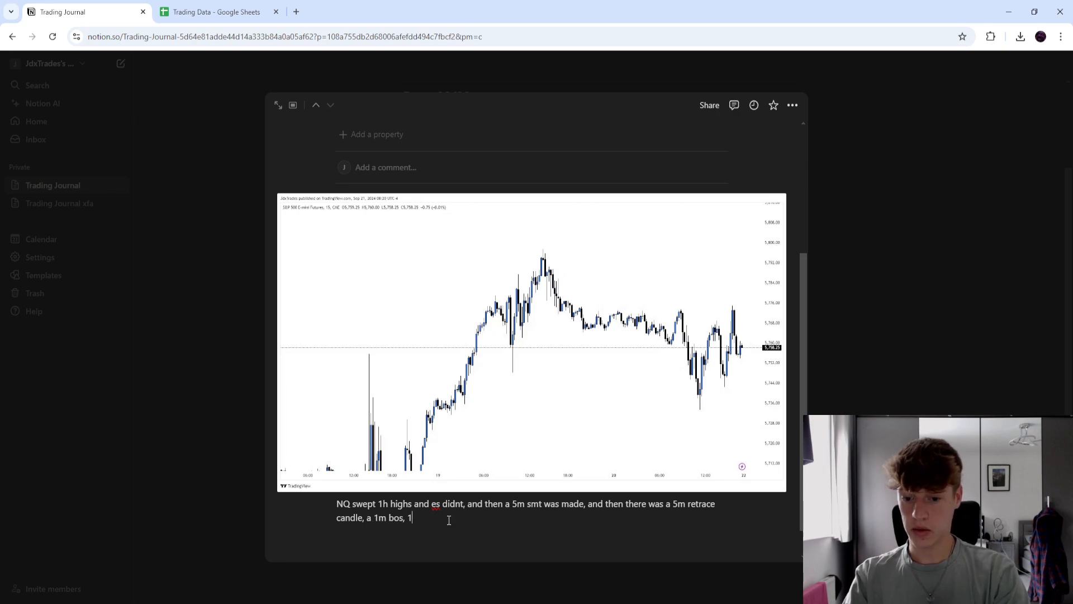
{"action": "type", "text": "m fvg, eq"}
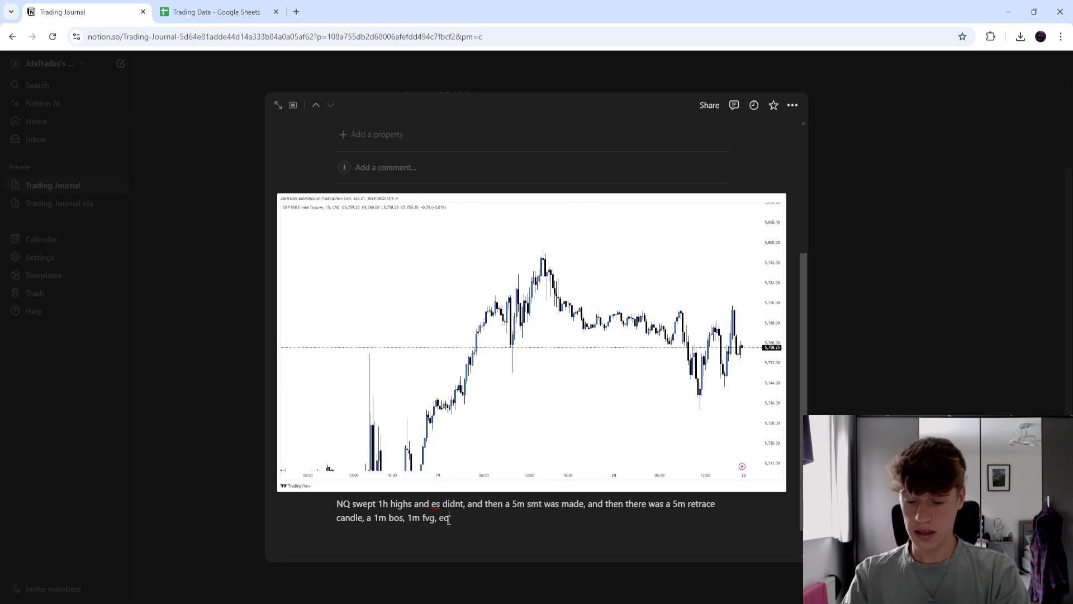
{"action": "type", "text": " and then "}
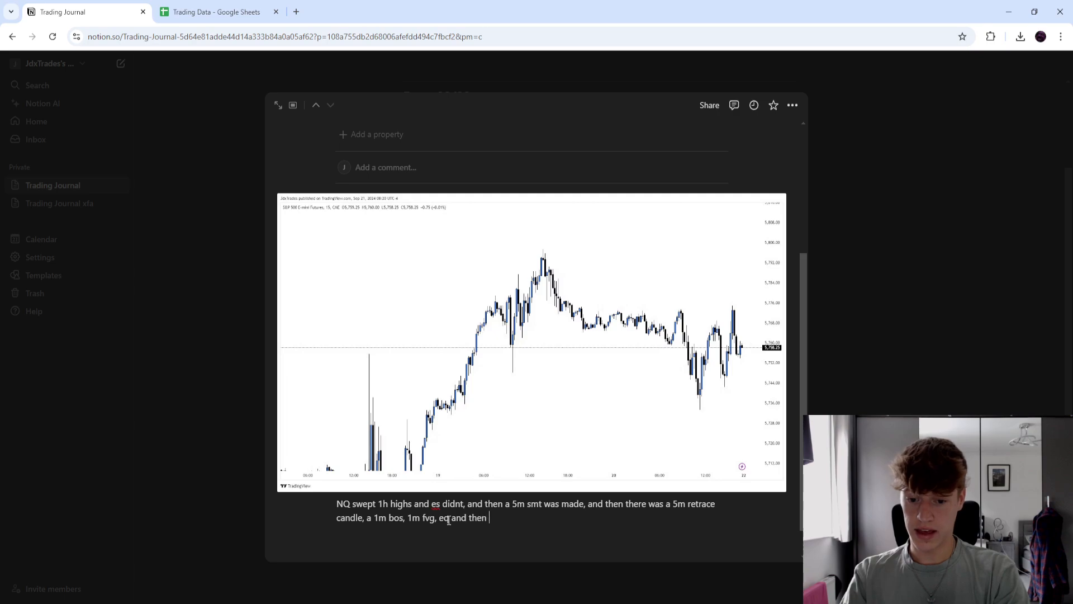
{"action": "type", "text": "a bearish candle close out"}
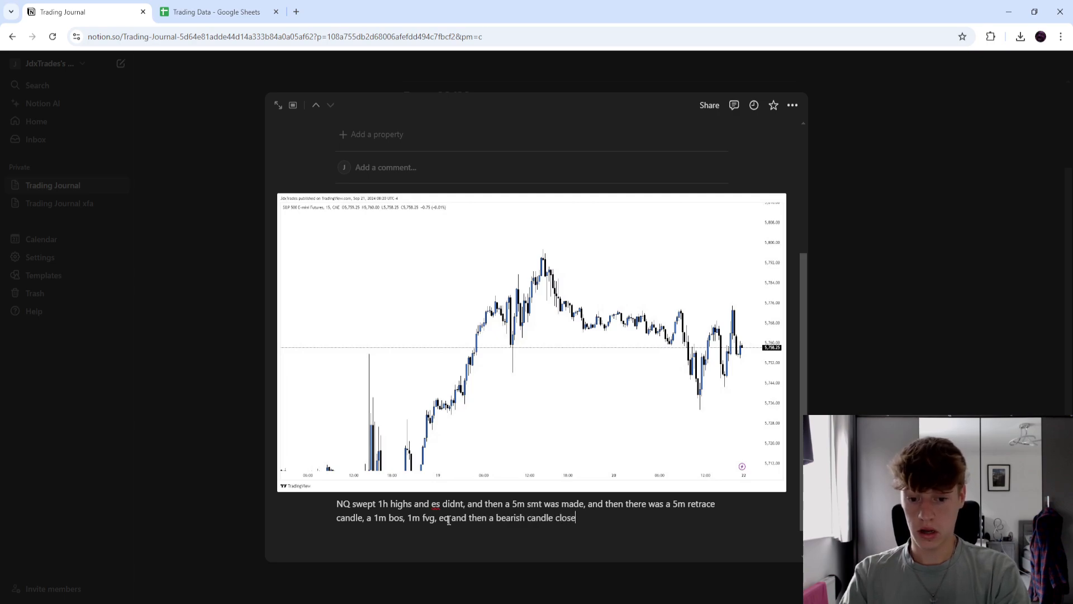
{"action": "type", "text": "."}
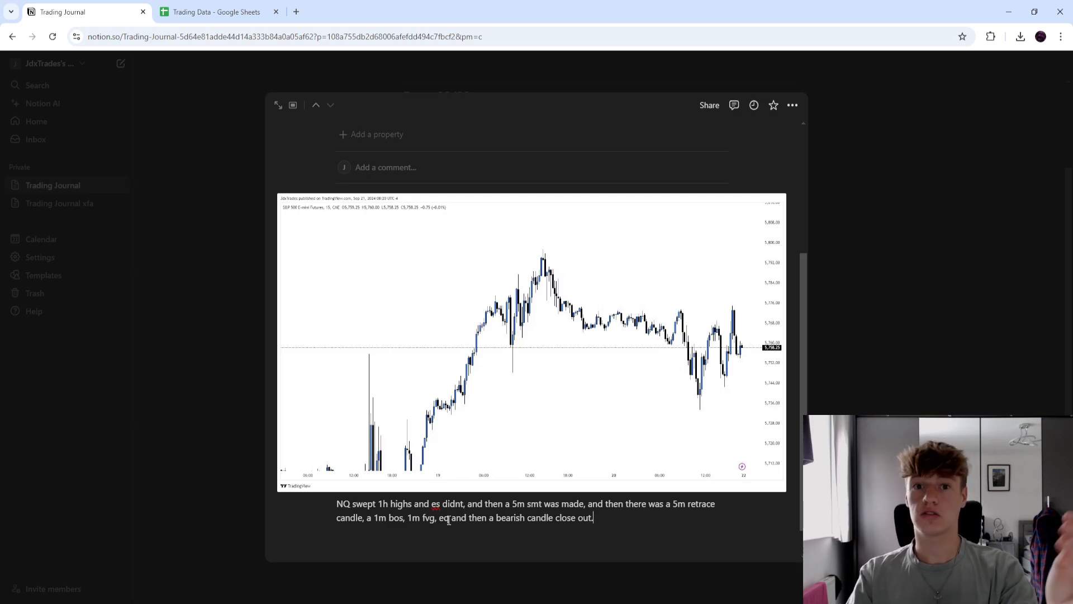
Add an underlined heading "What I did well" below the note, with the line "- I was patient" under it
{"action": "scroll", "coordinate": [509, 358], "scroll_direction": "down", "scroll_amount": 1}
{"action": "key", "text": "Return"}
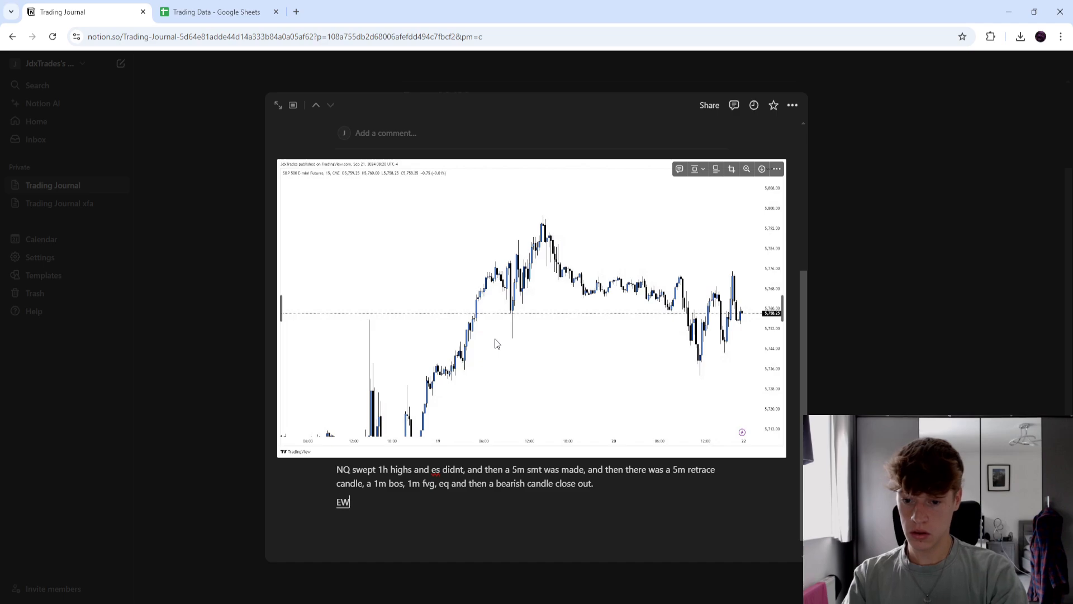
{"action": "type", "text": "What I did well"}
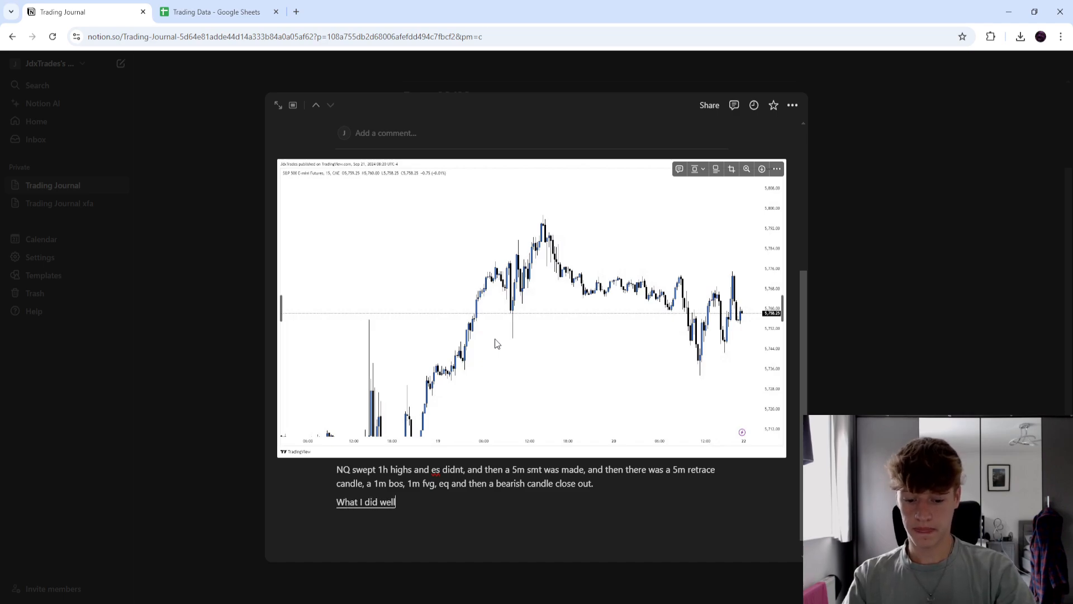
{"action": "key", "text": "Return"}
{"action": "type", "text": "- I wqa"}
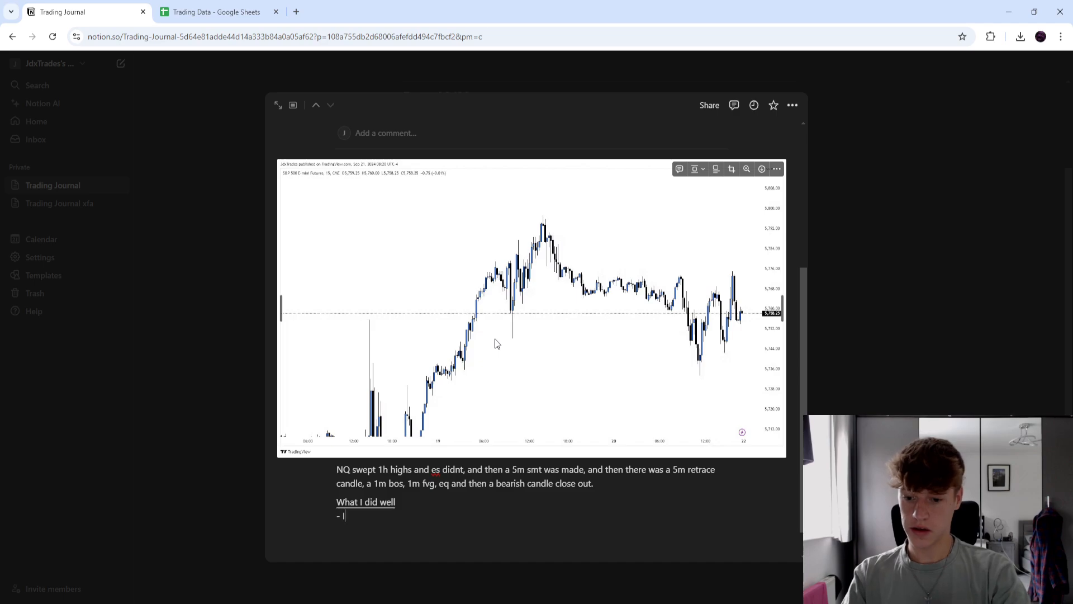
{"action": "key", "text": "BackSpace"}
{"action": "key", "text": "BackSpace"}
{"action": "type", "text": "as patient"}
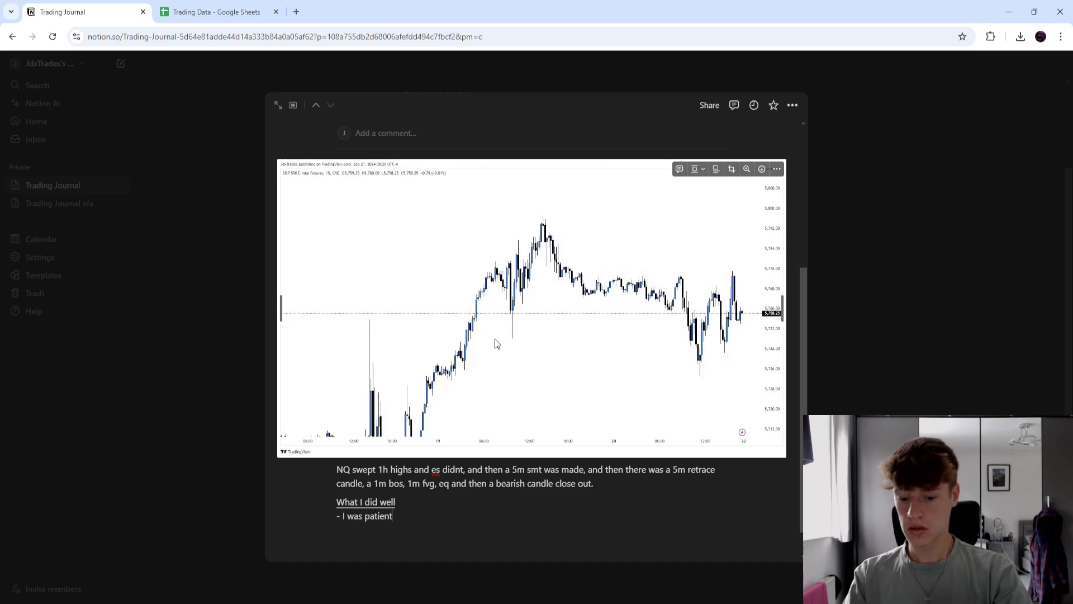
Add a second line "- I risked the right amount" to the "What I did well" list
{"action": "key", "text": "Return"}
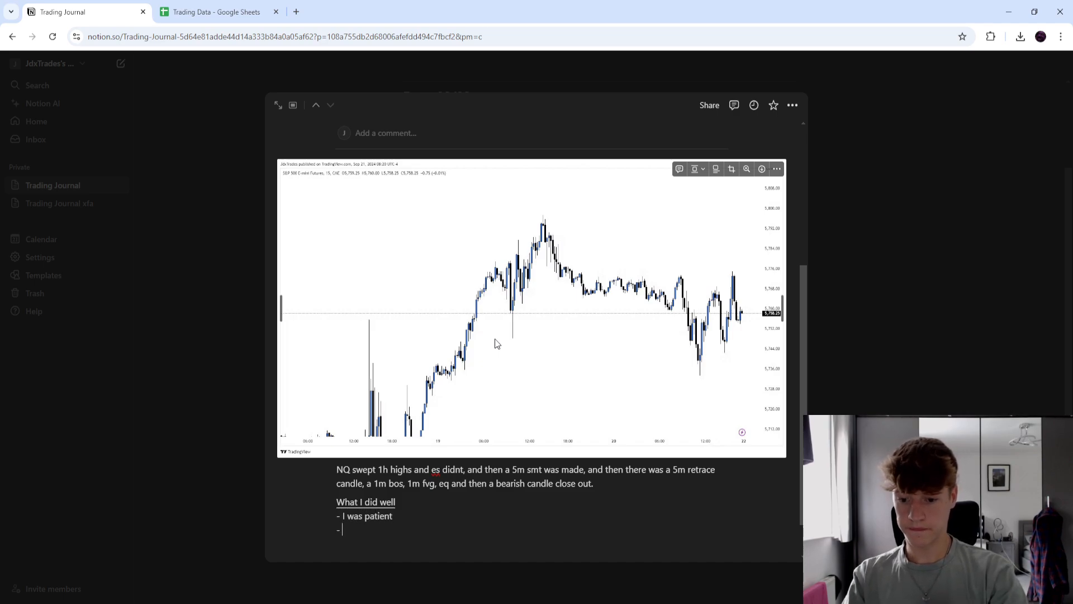
{"action": "type", "text": "- I would"}
{"action": "key", "text": "BackSpace"}
{"action": "key", "text": "BackSpace"}
{"action": "key", "text": "BackSpace"}
{"action": "key", "text": "BackSpace"}
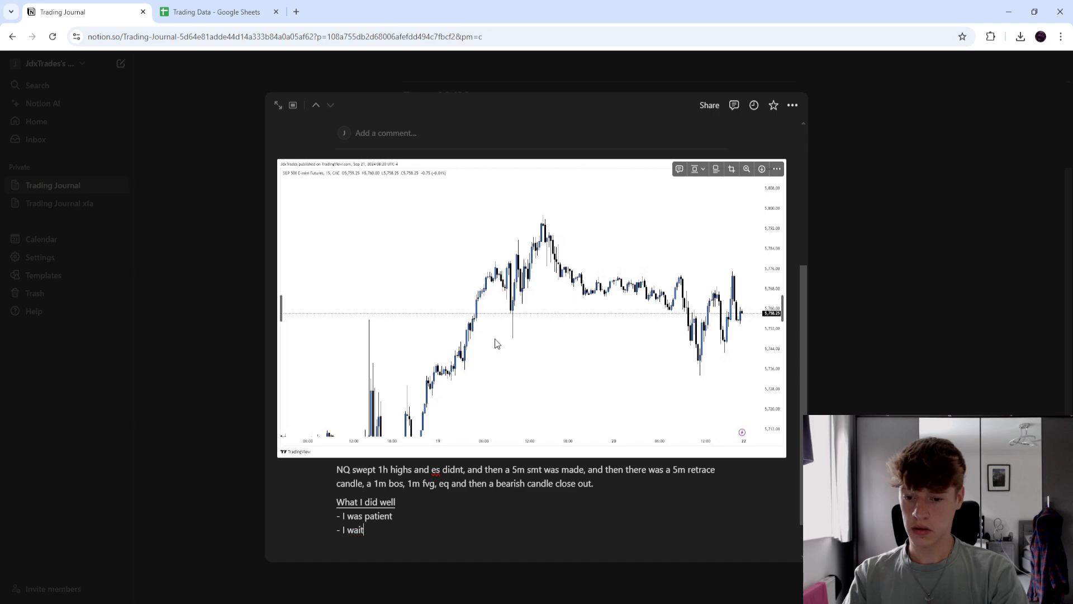
{"action": "key", "text": "BackSpace"}
{"action": "type", "text": "risked the "}
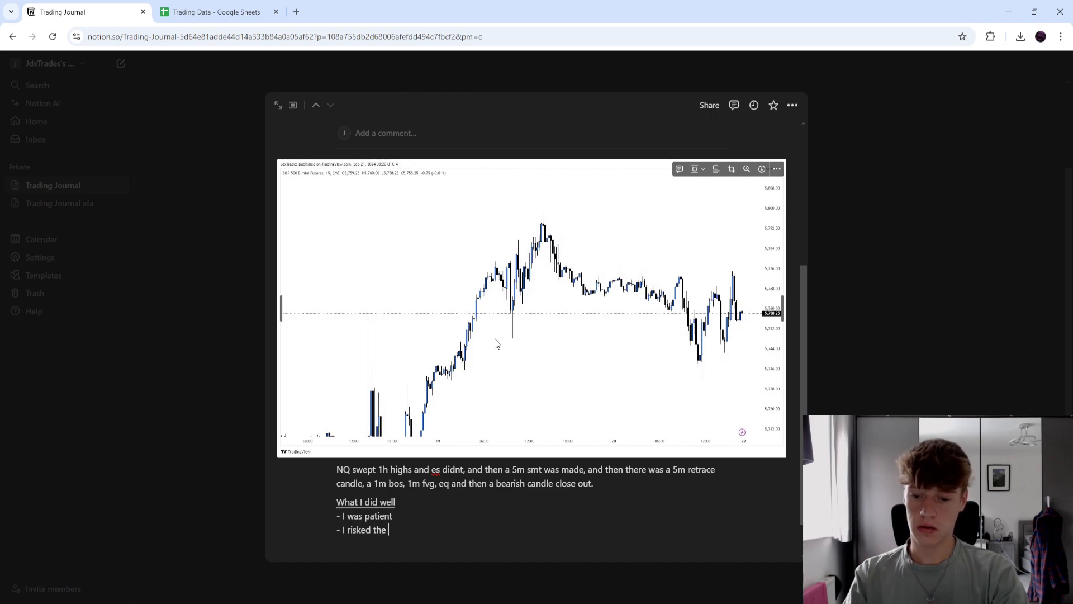
{"action": "type", "text": "right amount"}
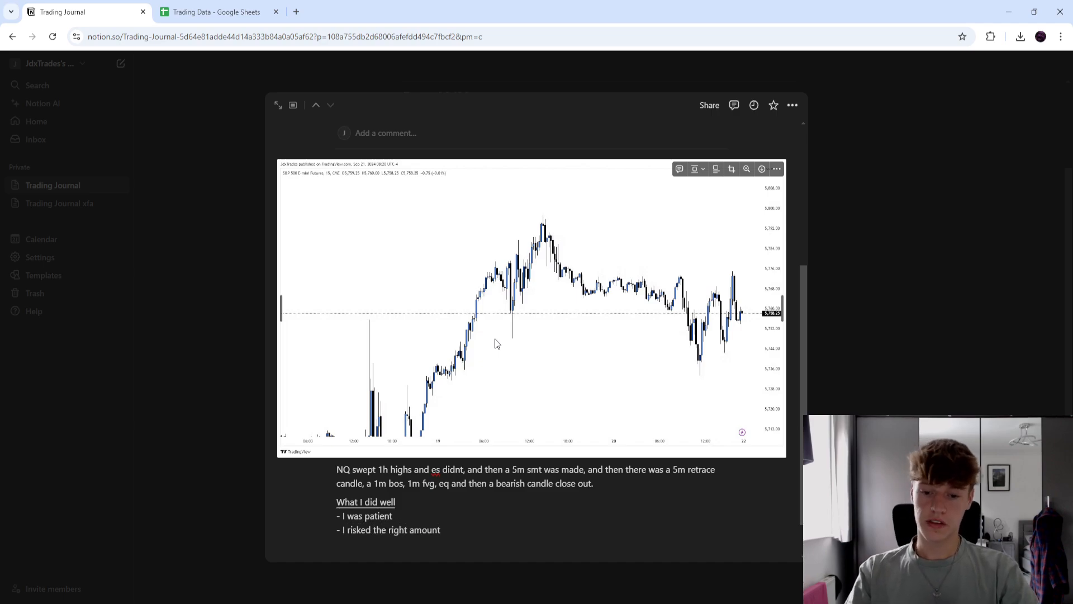
Add an underlined heading "What I did wrong" below the "What I did well" list
{"action": "key", "text": "Return"}
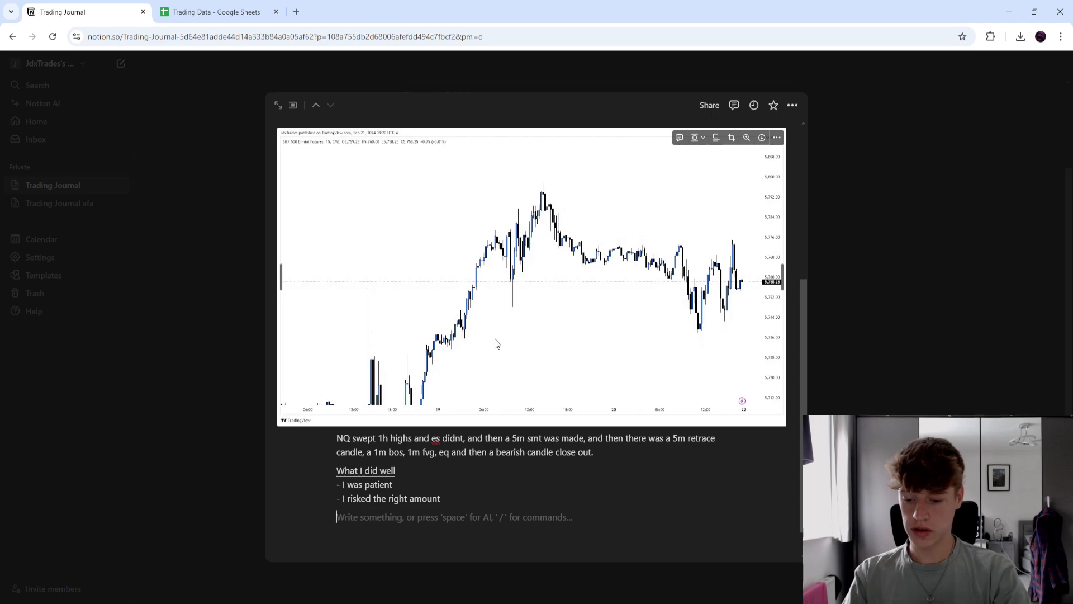
{"action": "type", "text": "w"}
{"action": "key", "text": "BackSpace"}
{"action": "type", "text": "w"}
{"action": "key", "text": "BackSpace"}
{"action": "type", "text": "Wha"}
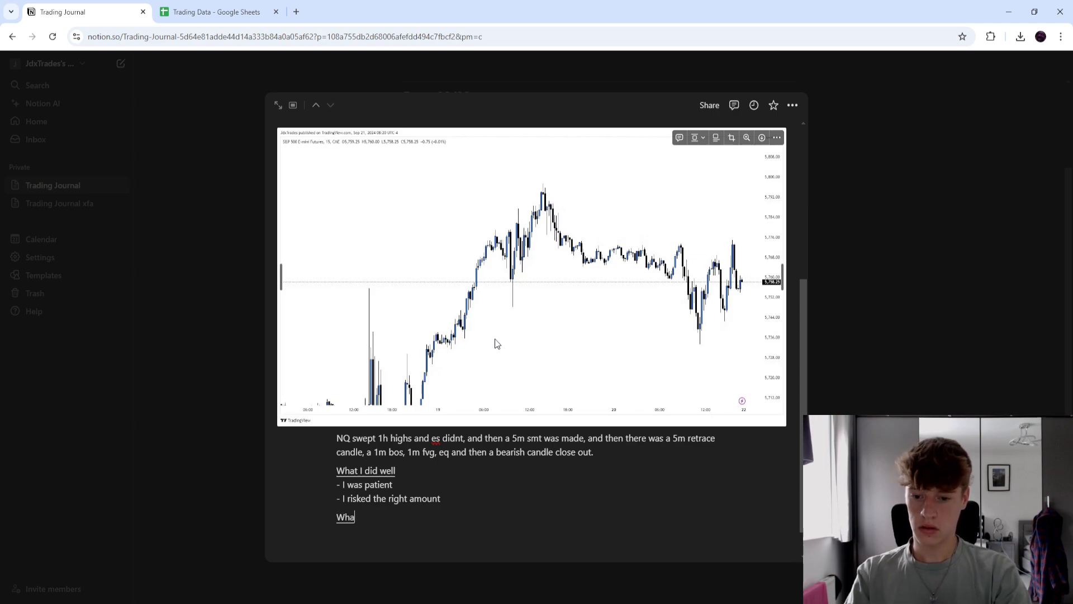
{"action": "type", "text": "t I did wrong"}
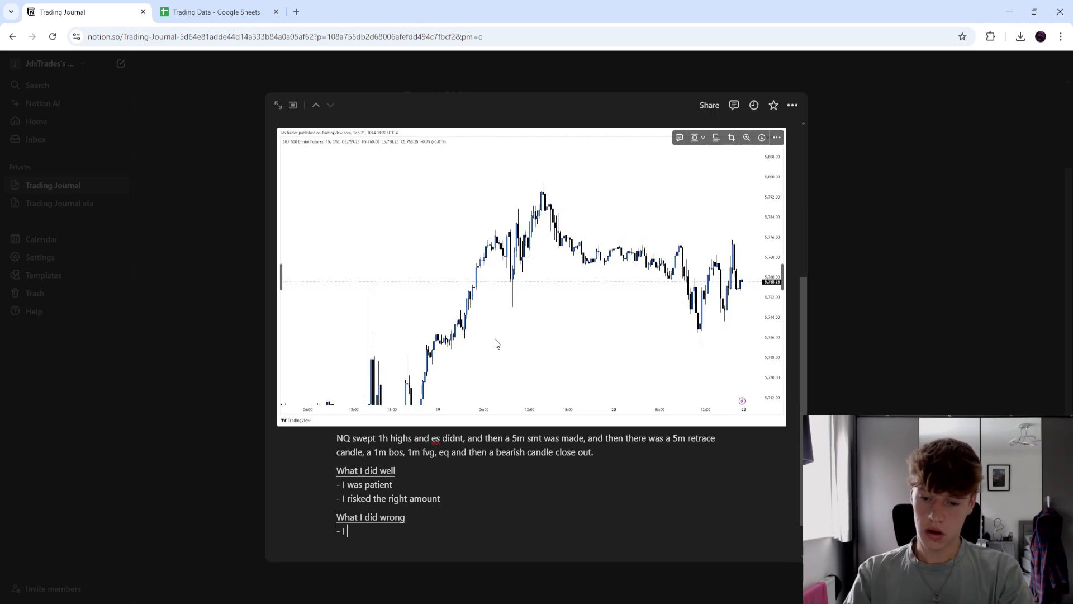
Write "- I got in too early" as the first line under the "What I did wrong" heading
{"action": "type", "text": "got too"}
{"action": "key", "text": "BackSpace"}
{"action": "key", "text": "BackSpace"}
{"action": "key", "text": "BackSpace"}
{"action": "type", "text": "i"}
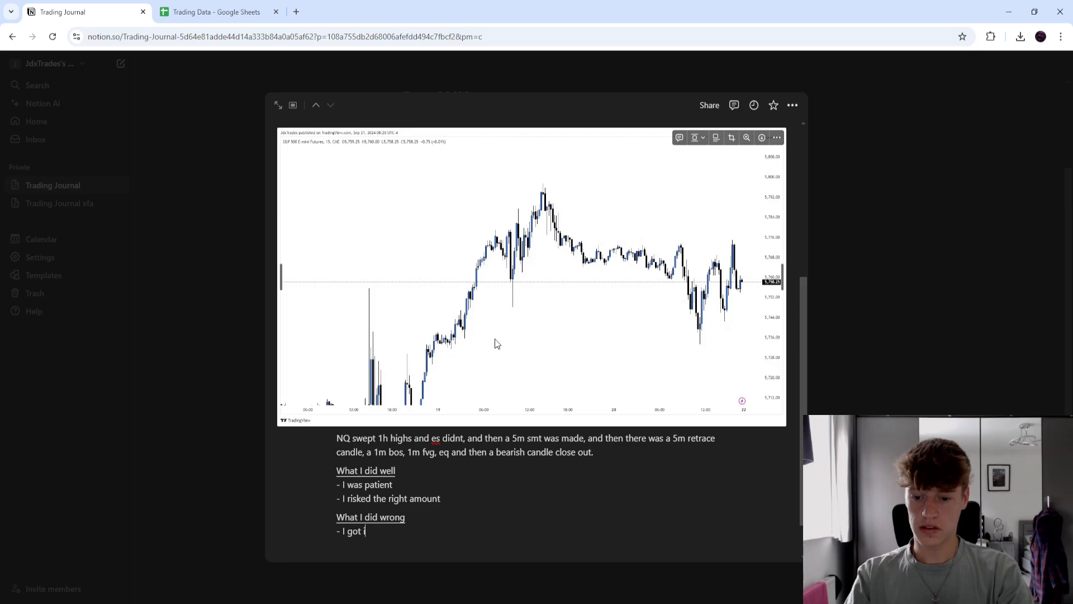
{"action": "type", "text": "n too early"}
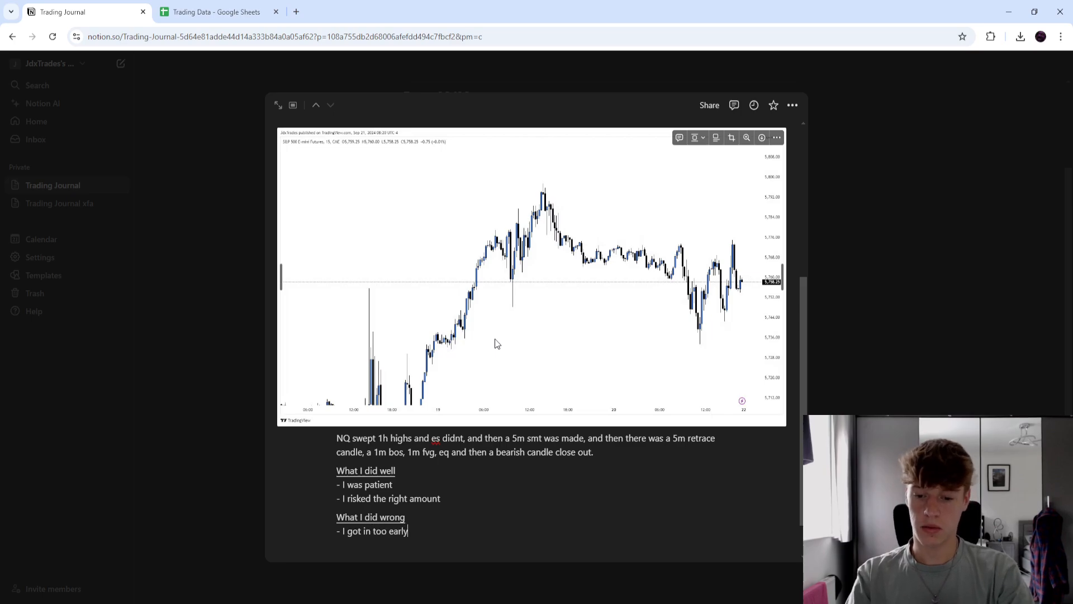
Add a second line "- I did not put on enough size." to the "What I did wrong" list
{"action": "key", "text": "Return"}
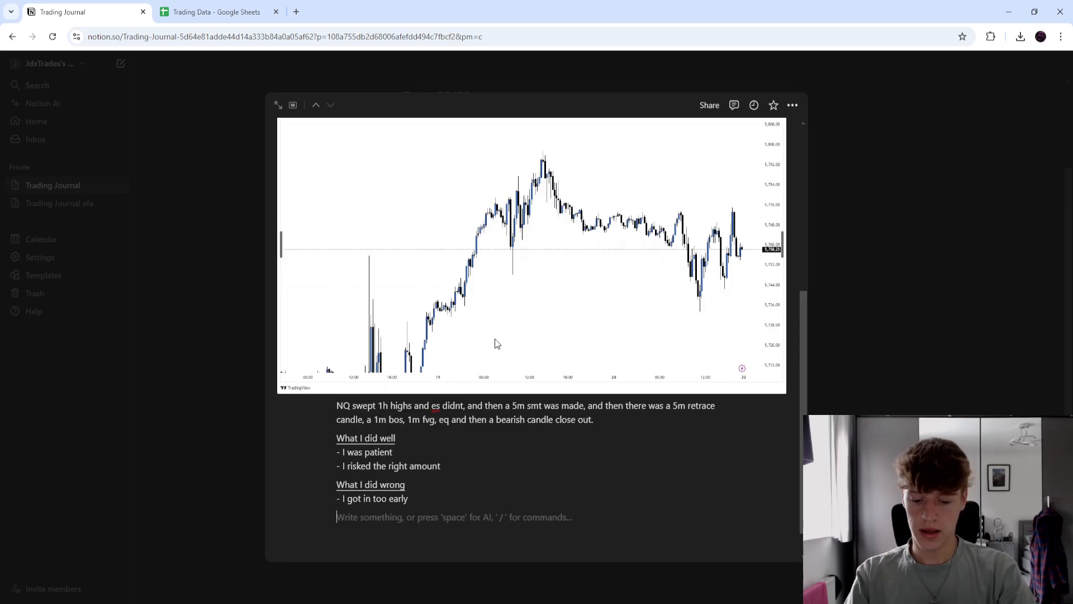
{"action": "type", "text": "-"}
{"action": "key", "text": "BackSpace"}
{"action": "key", "text": "BackSpace"}
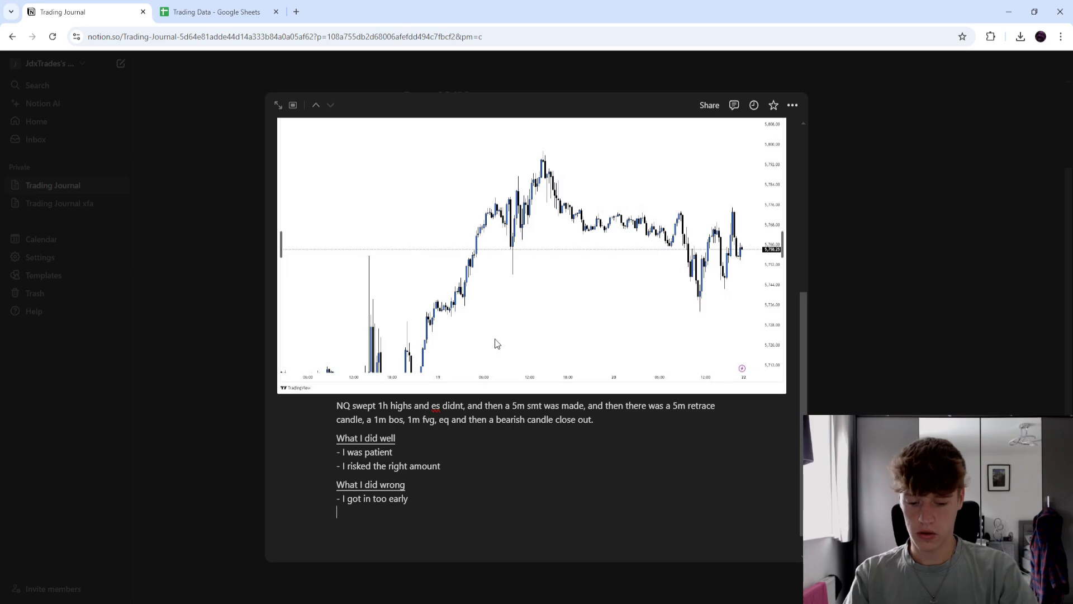
{"action": "type", "text": "- I did not h"}
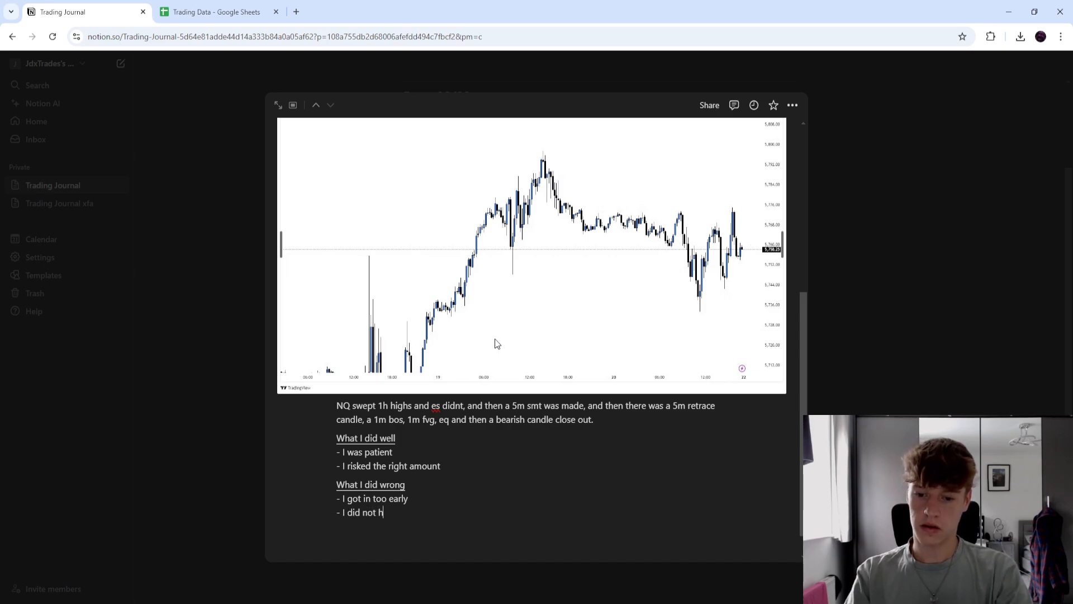
{"action": "key", "text": "BackSpace"}
{"action": "type", "text": "put "}
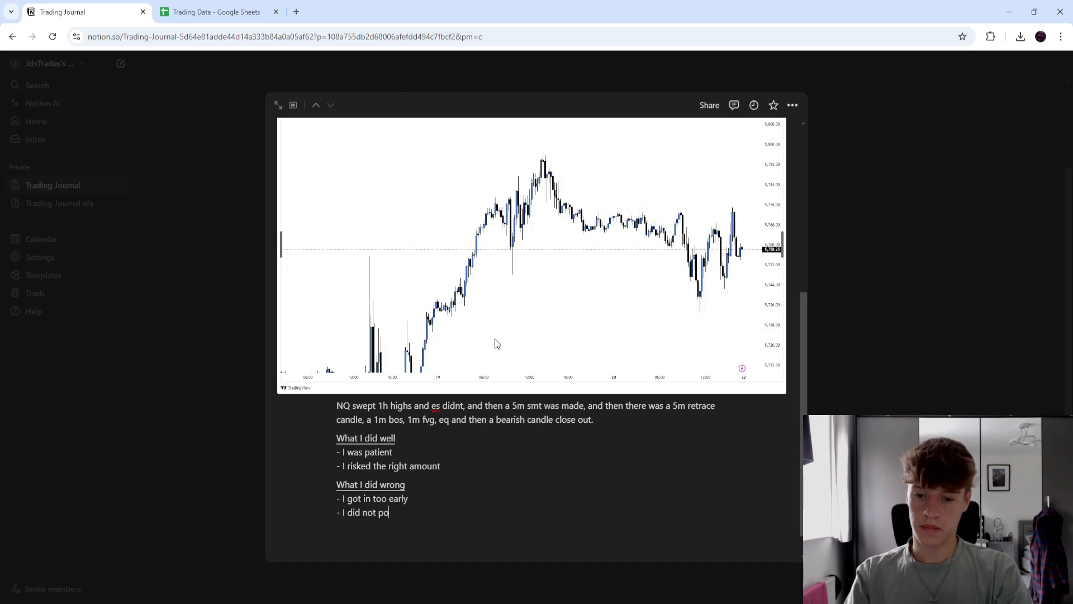
{"action": "type", "text": "on enough sizr"}
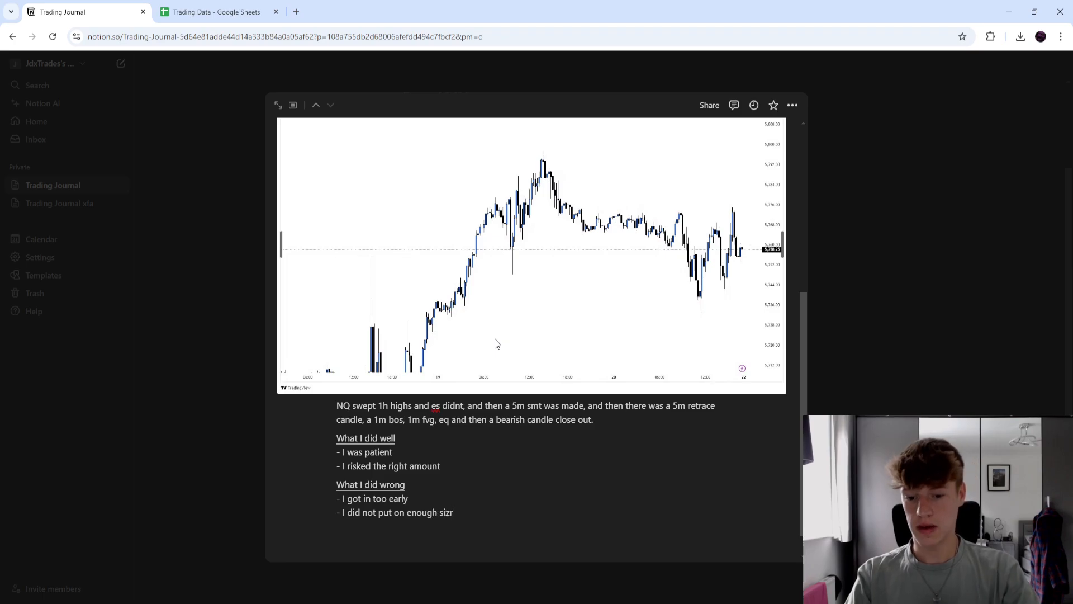
{"action": "key", "text": "BackSpace"}
{"action": "type", "text": "e."}
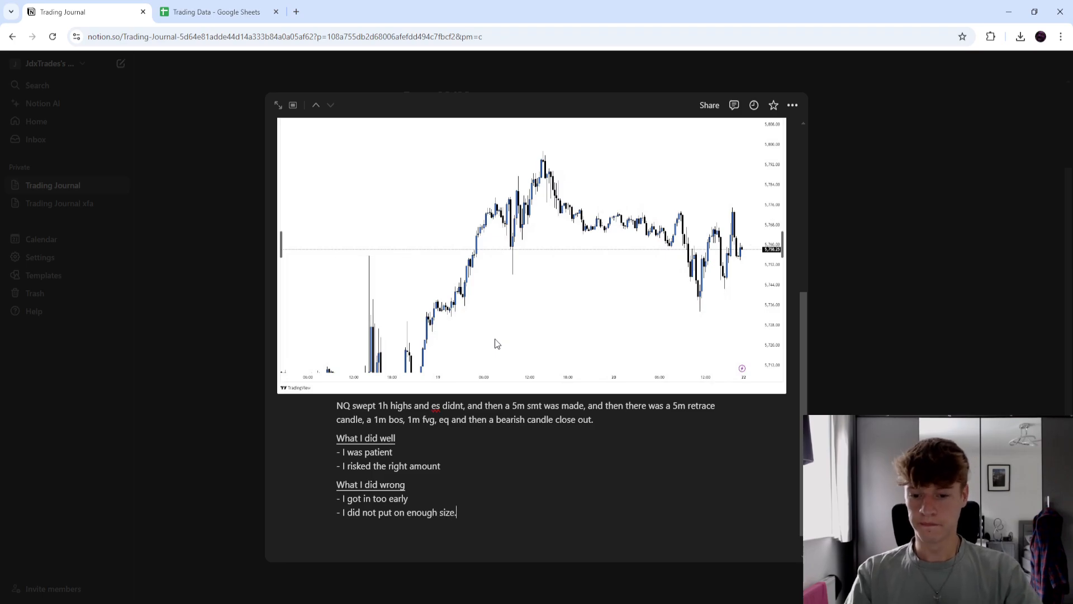
{"action": "key", "text": "Return"}
Post a two-line comment on the September 23 entry reading "RISK: 1%" and "RESULT: +1.7%"
{"action": "scroll", "coordinate": [420, 424], "scroll_direction": "up", "scroll_amount": 6}
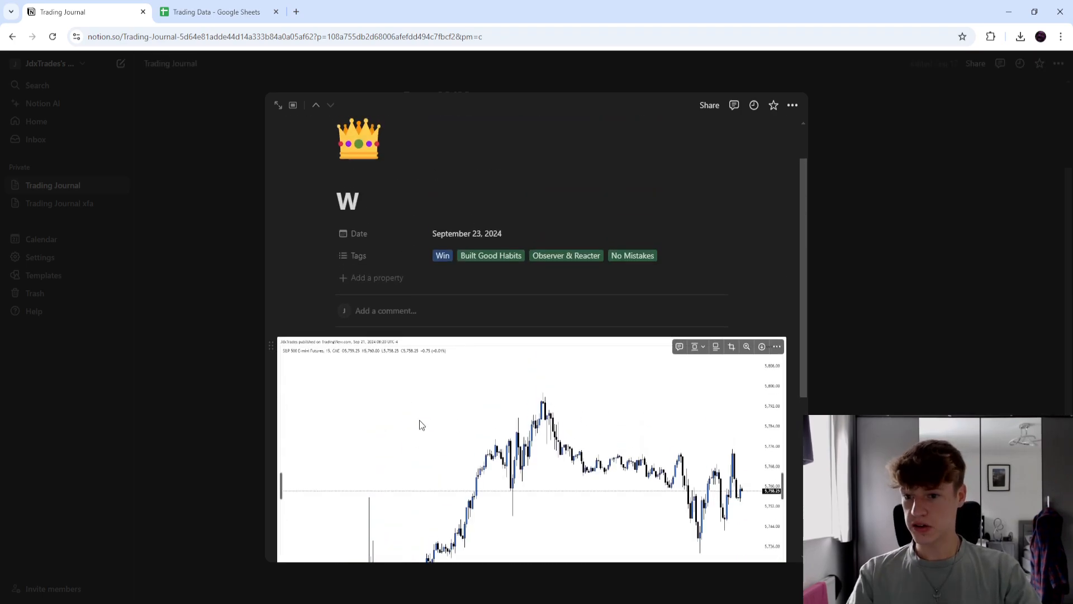
{"action": "left_click", "coordinate": [377, 368]}
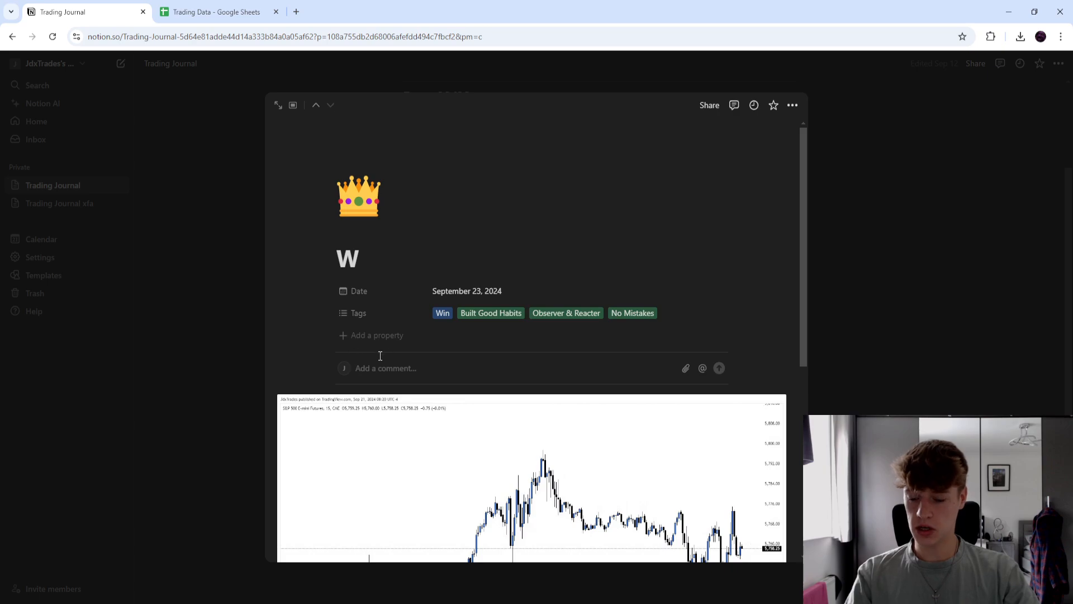
{"action": "type", "text": "RISK: 1%"}
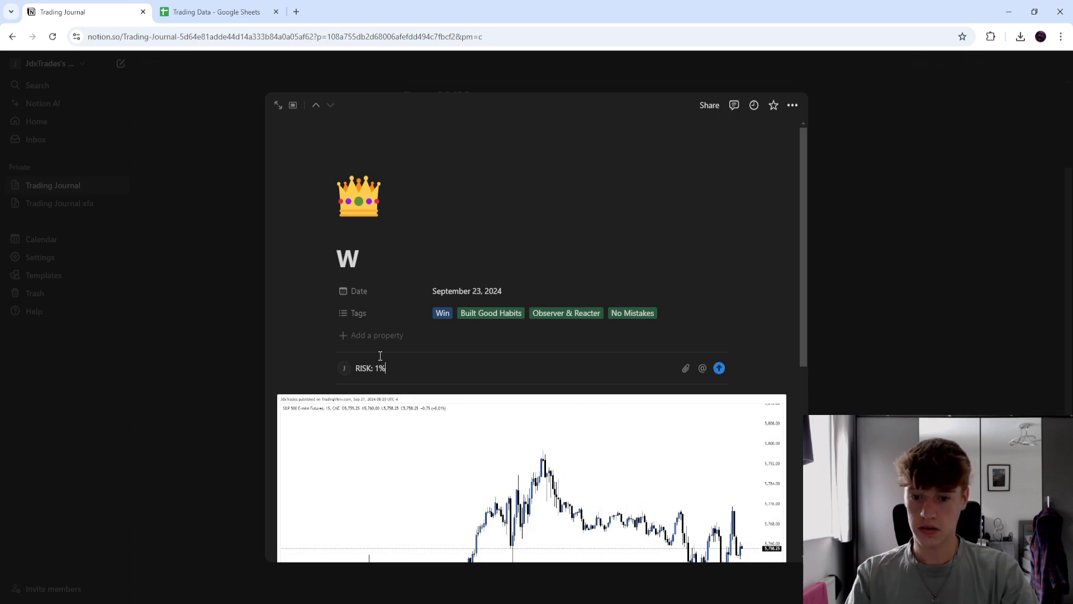
{"action": "key", "text": "shift+Return"}
{"action": "type", "text": "RESULT:"}
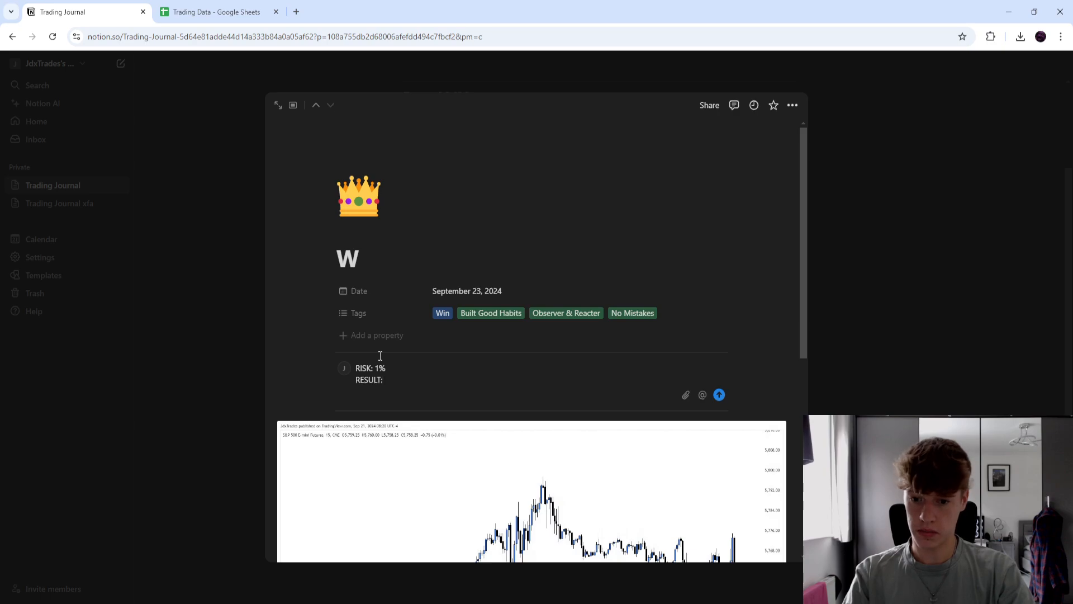
{"action": "type", "text": " +1.7"}
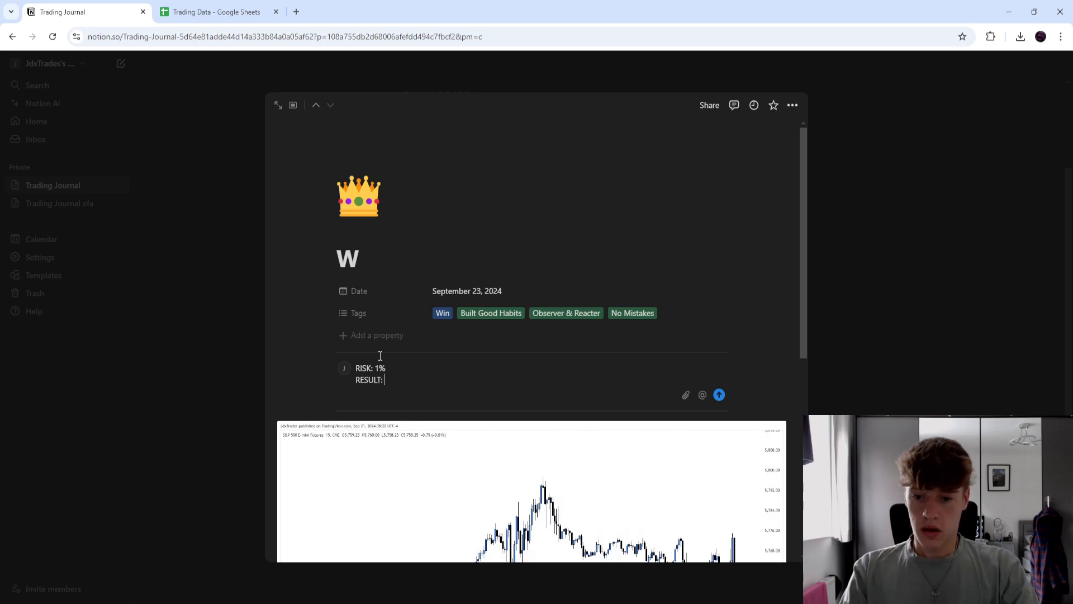
{"action": "type", "text": "%"}
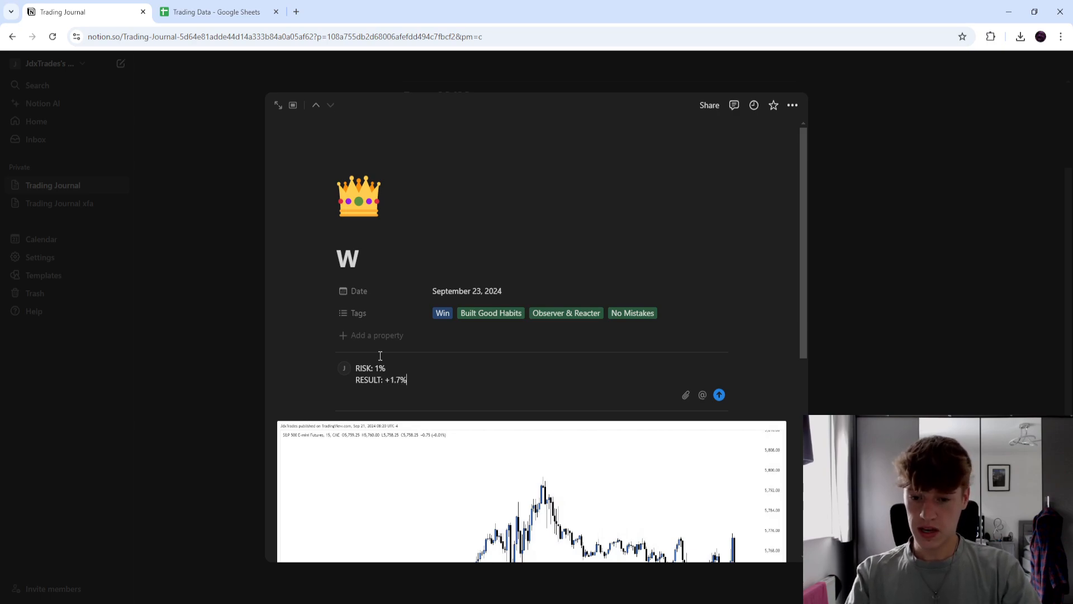
{"action": "key", "text": "Return"}
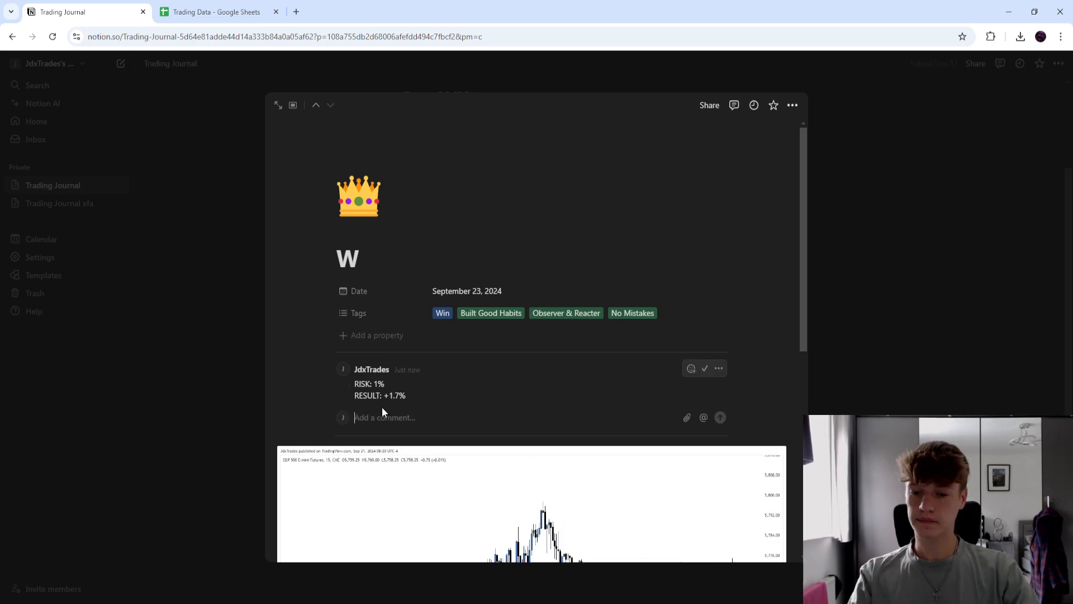
{"action": "scroll", "coordinate": [381, 412], "scroll_direction": "down", "scroll_amount": 1}
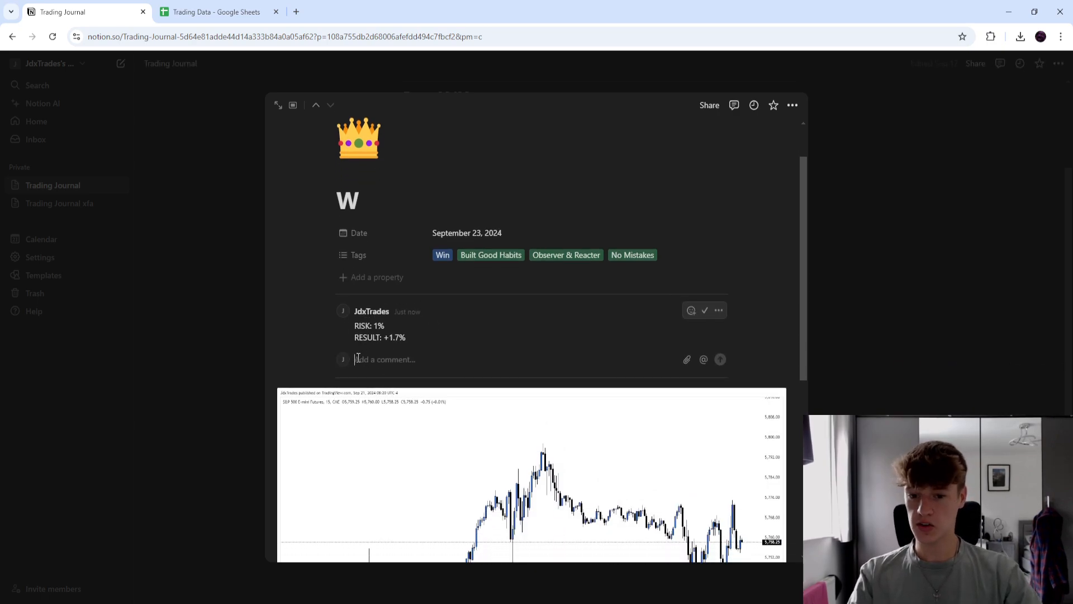
{"action": "left_click", "coordinate": [485, 358]}
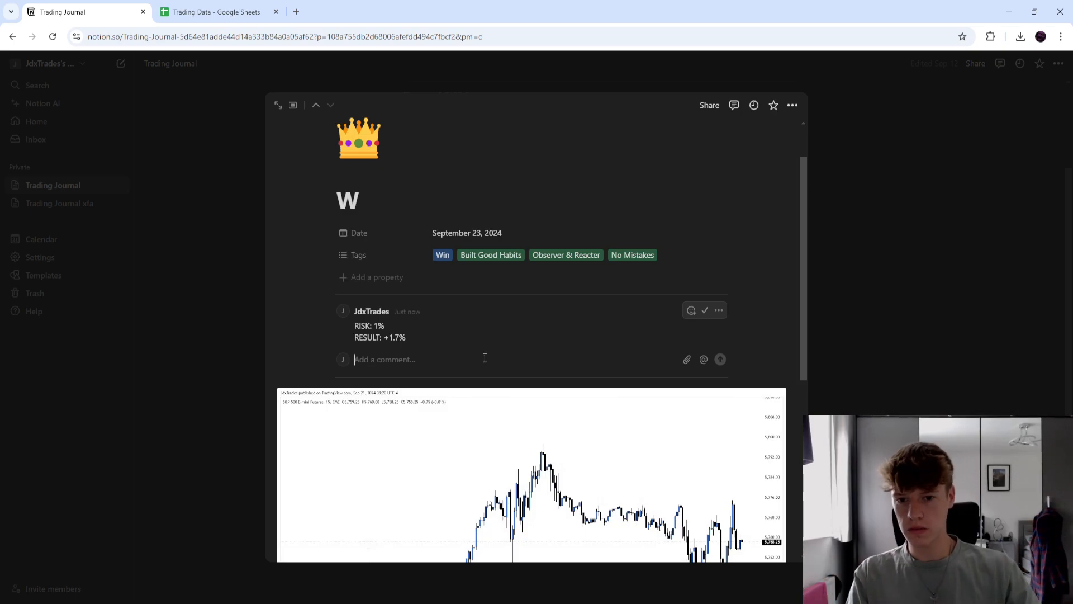
Close the September 23 entry and delete it from the journal calendar
{"action": "left_click", "coordinate": [229, 334]}
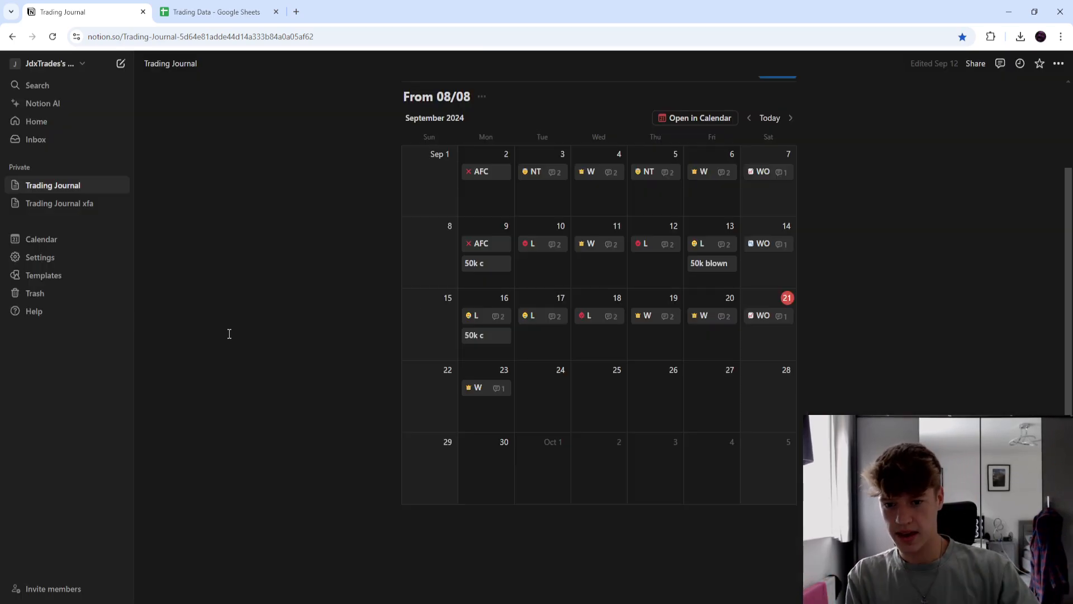
{"action": "right_click", "coordinate": [485, 387]}
{"action": "left_click", "coordinate": [517, 264]}
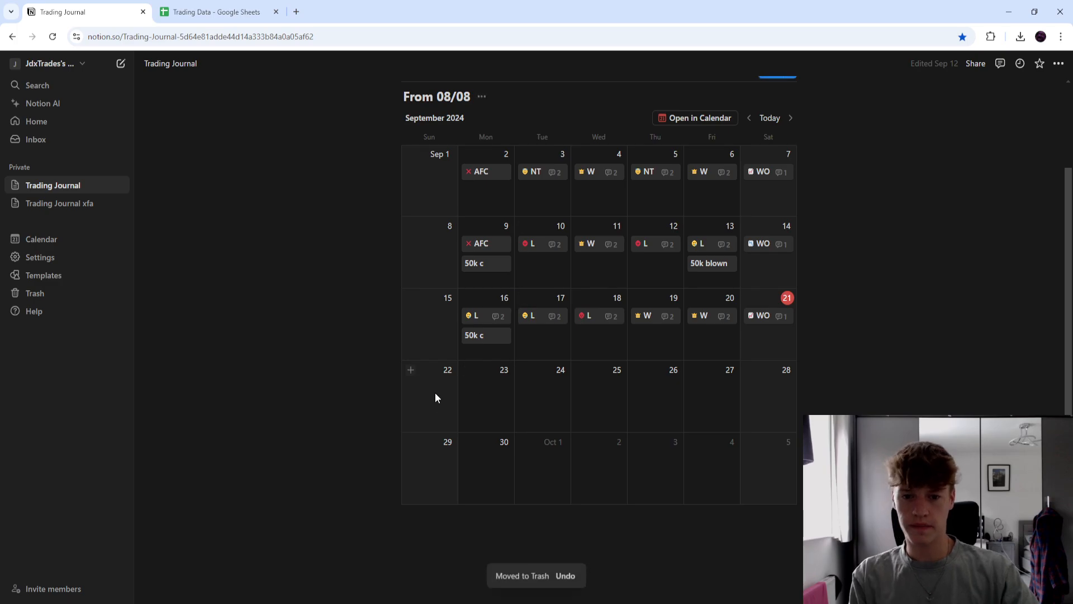
{"action": "scroll", "coordinate": [437, 393], "scroll_direction": "up", "scroll_amount": 1}
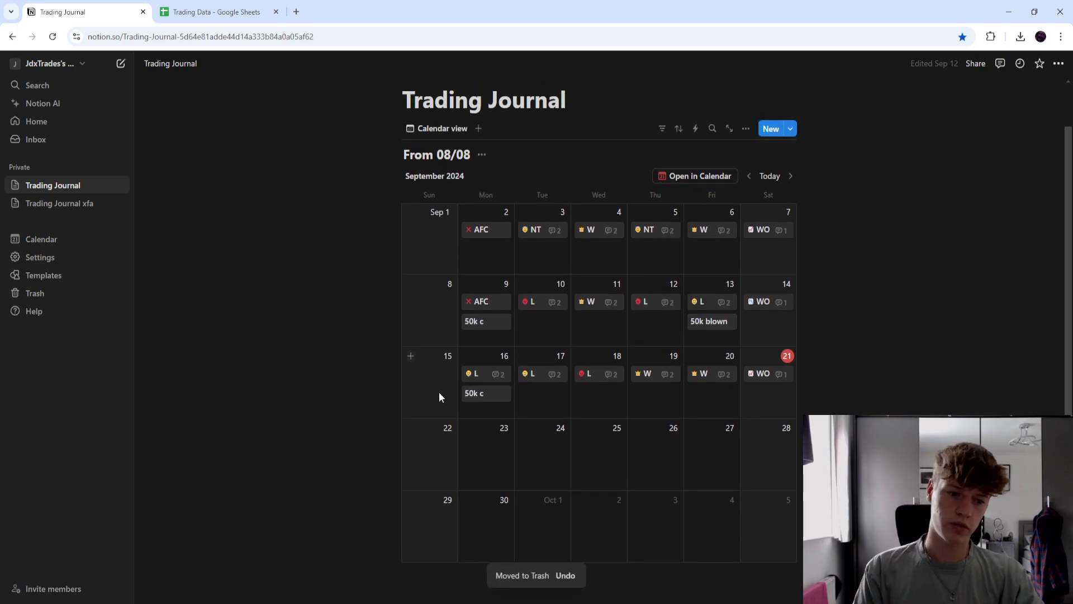
Open the September 20 entry from the calendar and review its tags, risk and result comment, and reflection comment
{"action": "left_click", "coordinate": [703, 375]}
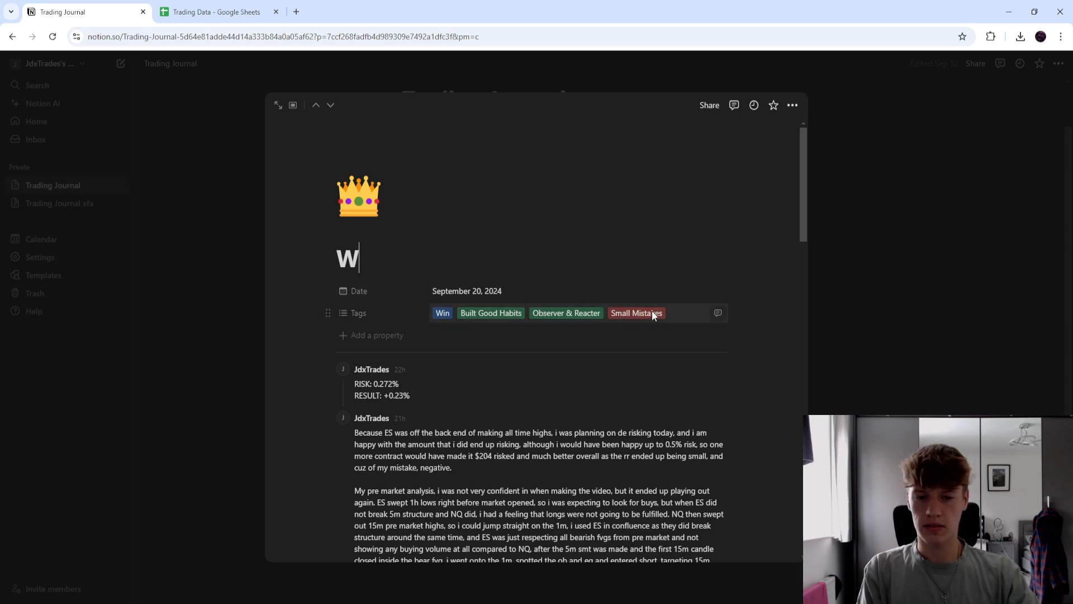
{"action": "scroll", "coordinate": [687, 302], "scroll_direction": "down", "scroll_amount": 3}
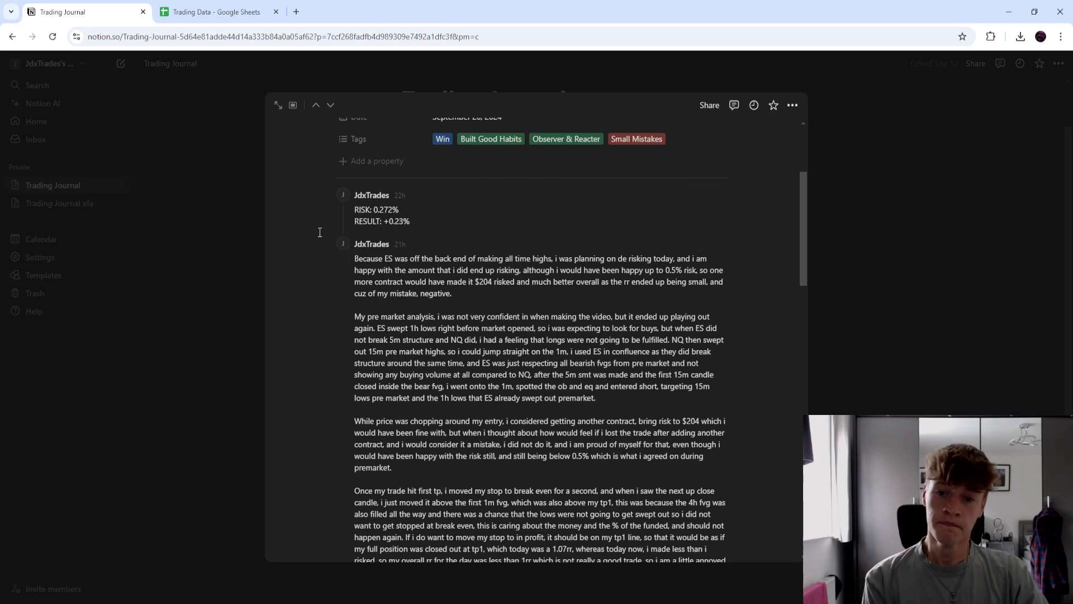
{"action": "scroll", "coordinate": [507, 327], "scroll_direction": "down", "scroll_amount": 15}
Examine the September 20 chart alongside its trade write-up and the "What I did well" and "What I did wrong" lists
{"action": "scroll", "coordinate": [492, 325], "scroll_direction": "up", "scroll_amount": 5}
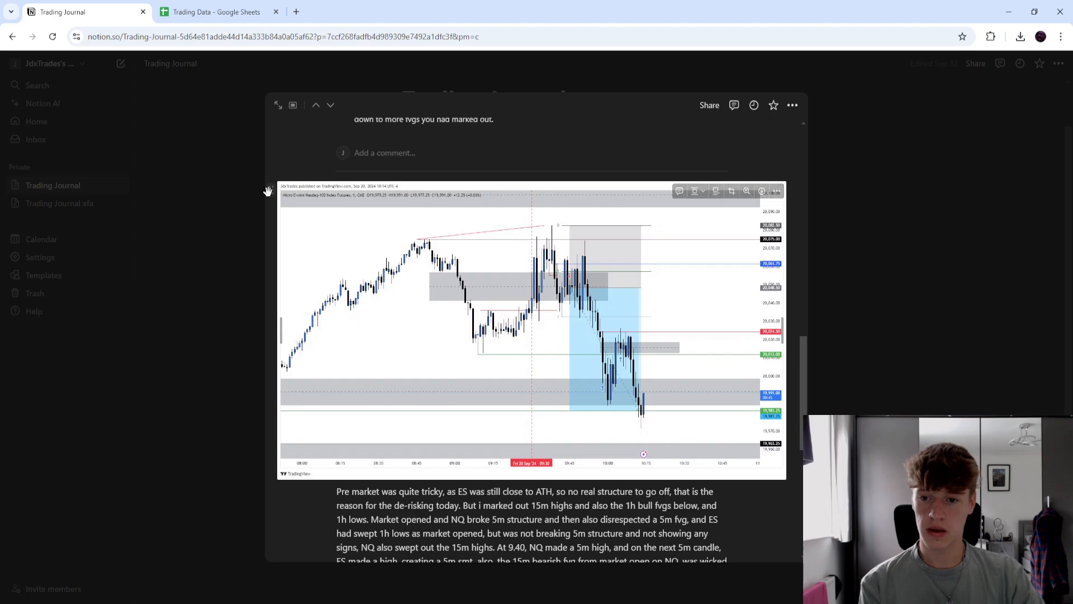
{"action": "scroll", "coordinate": [548, 284], "scroll_direction": "down", "scroll_amount": 3}
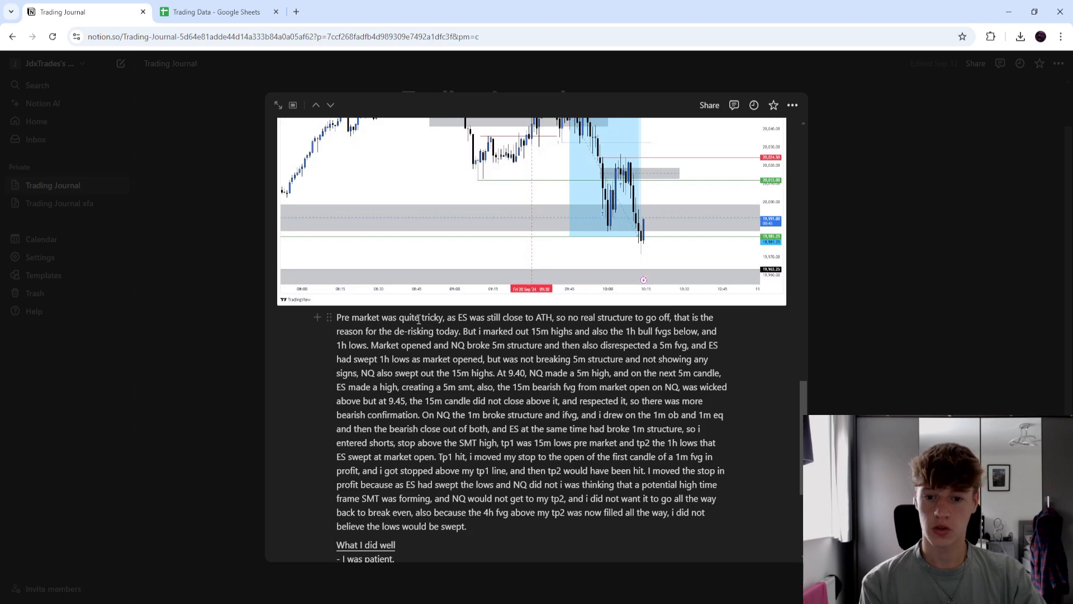
{"action": "scroll", "coordinate": [481, 340], "scroll_direction": "up", "scroll_amount": 1}
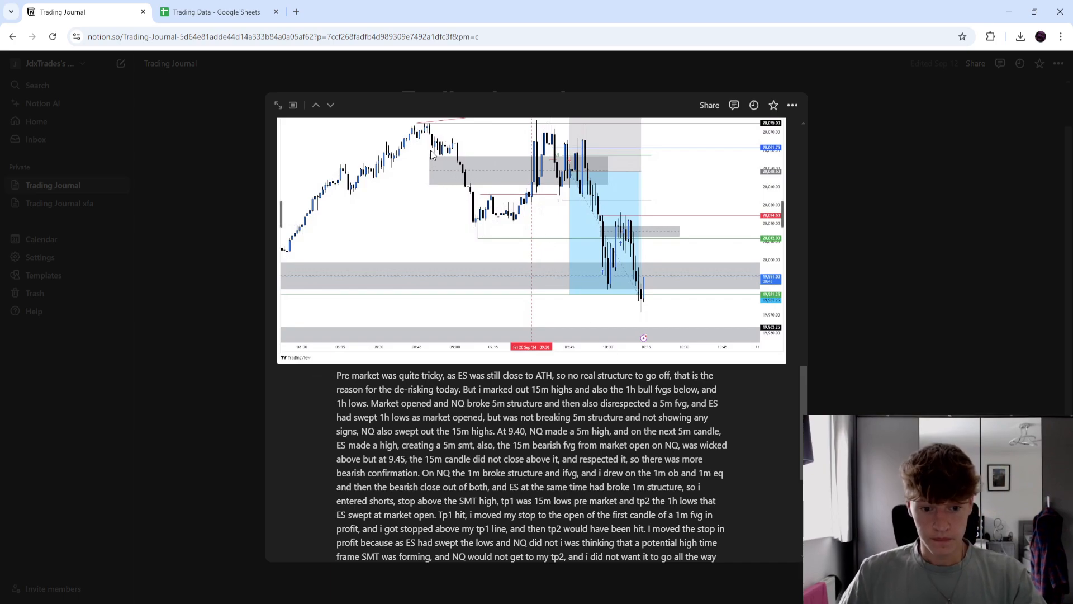
{"action": "scroll", "coordinate": [431, 155], "scroll_direction": "up", "scroll_amount": 1}
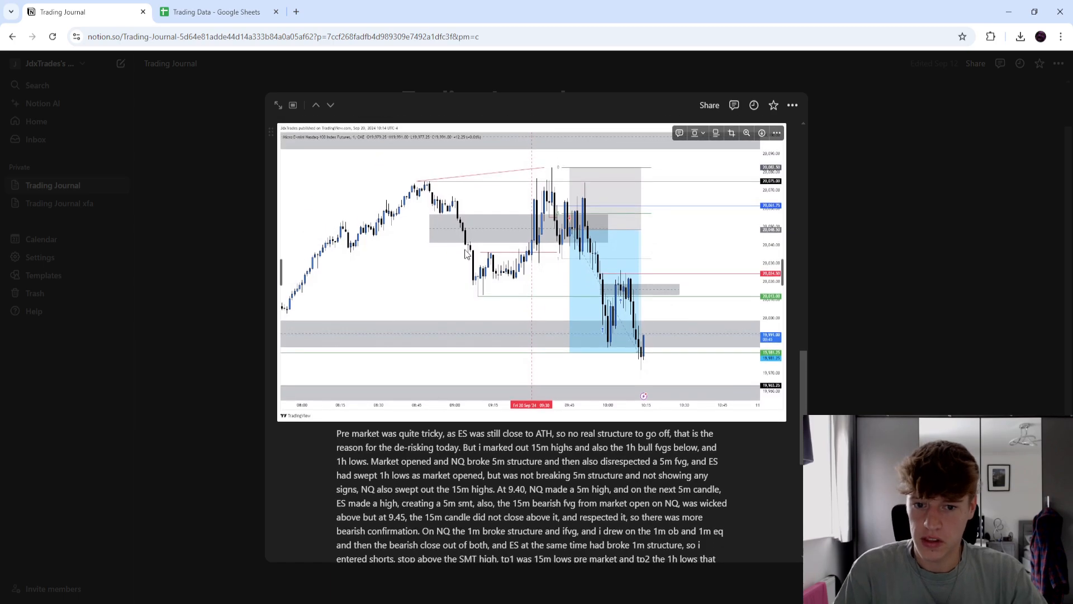
{"action": "scroll", "coordinate": [489, 245], "scroll_direction": "down", "scroll_amount": 1}
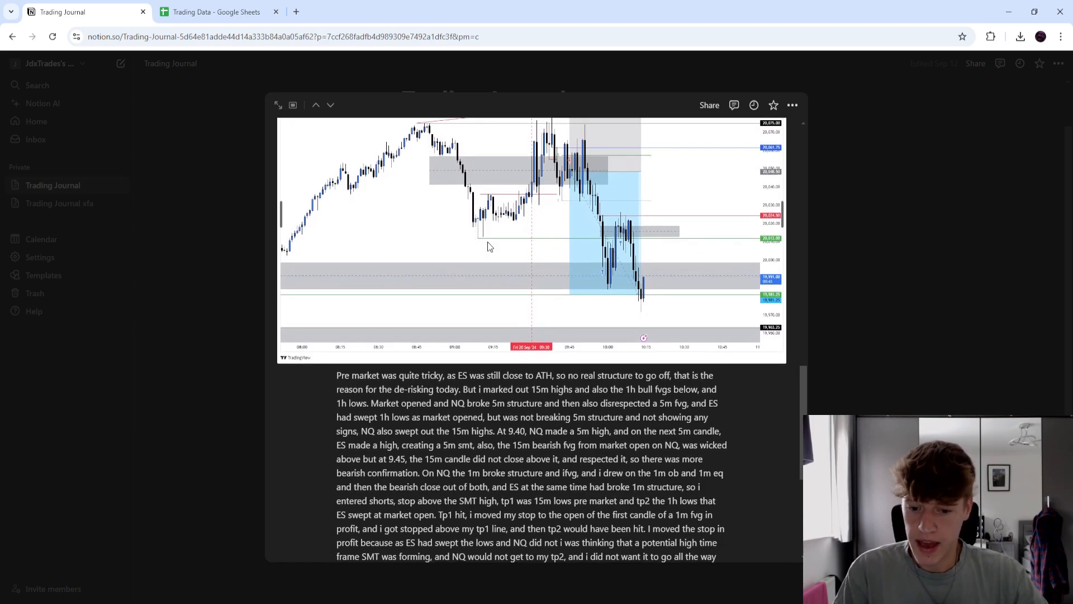
{"action": "scroll", "coordinate": [545, 210], "scroll_direction": "up", "scroll_amount": 1}
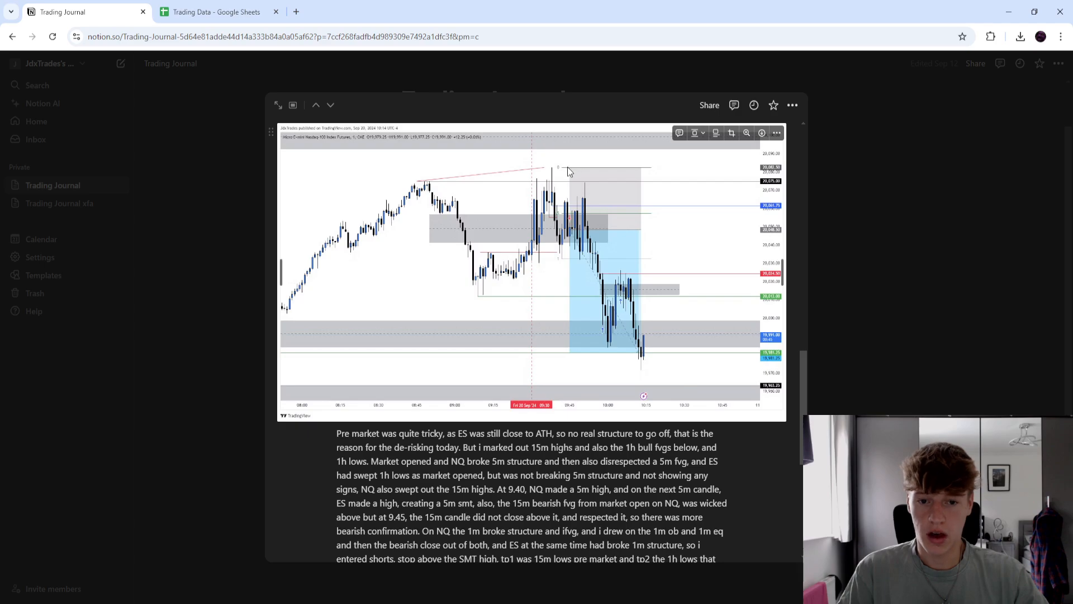
{"action": "scroll", "coordinate": [462, 485], "scroll_direction": "down", "scroll_amount": 2}
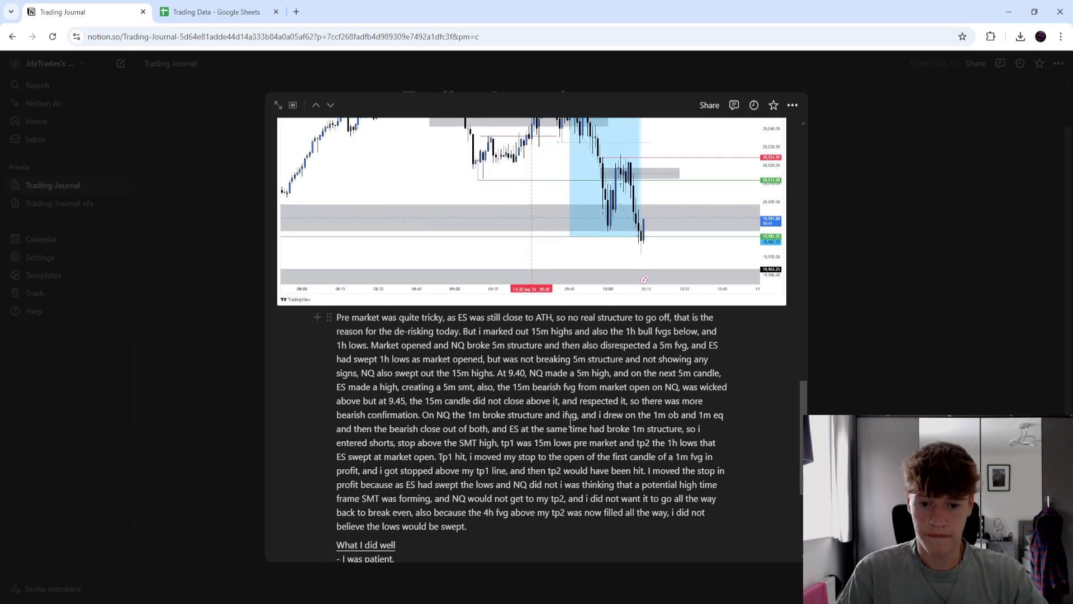
{"action": "scroll", "coordinate": [441, 453], "scroll_direction": "down", "scroll_amount": 3}
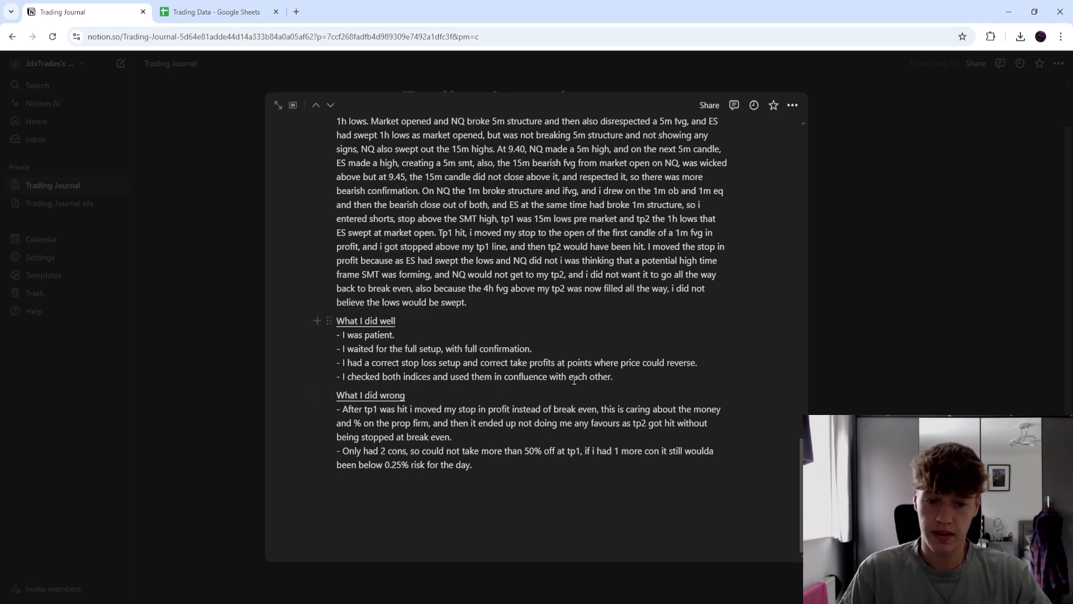
{"action": "scroll", "coordinate": [574, 381], "scroll_direction": "up", "scroll_amount": 7}
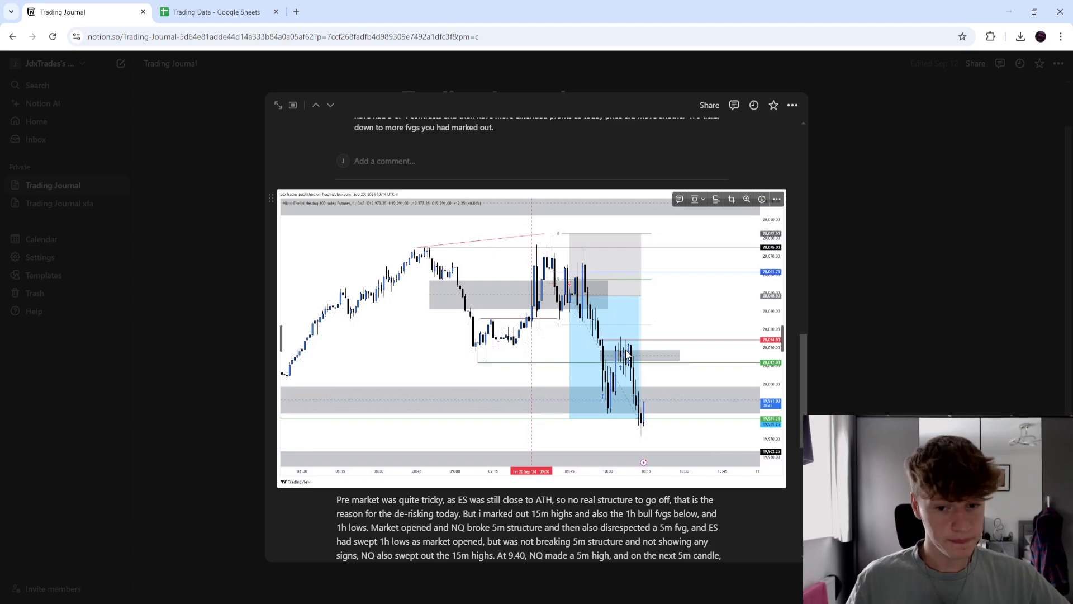
{"action": "scroll", "coordinate": [559, 346], "scroll_direction": "up", "scroll_amount": 20}
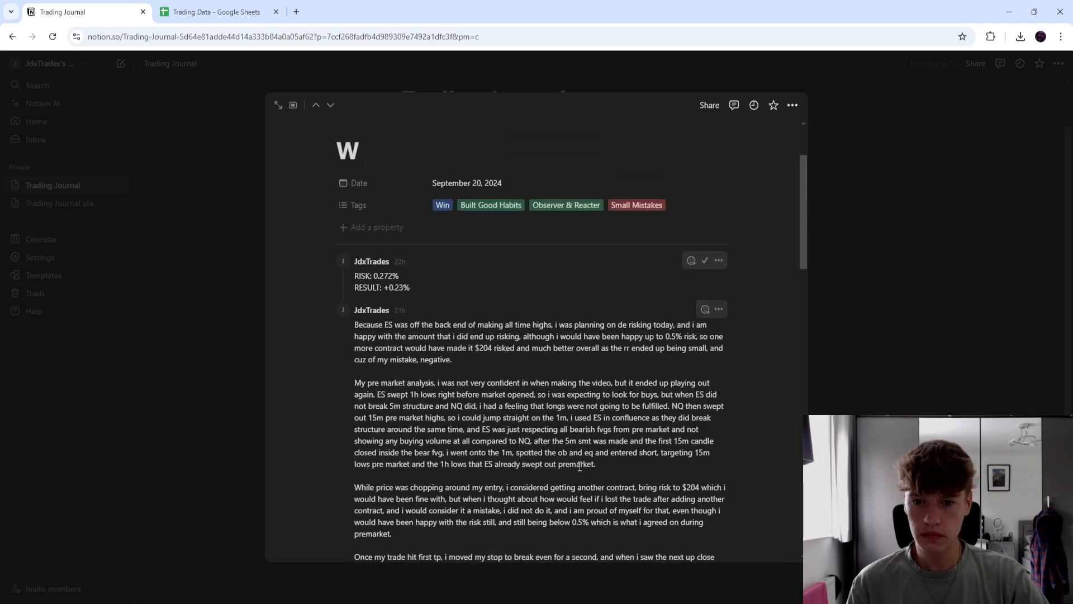
Read the September 20 reflection comment through to its lessons and the chart, then close the entry
{"action": "scroll", "coordinate": [470, 383], "scroll_direction": "down", "scroll_amount": 5}
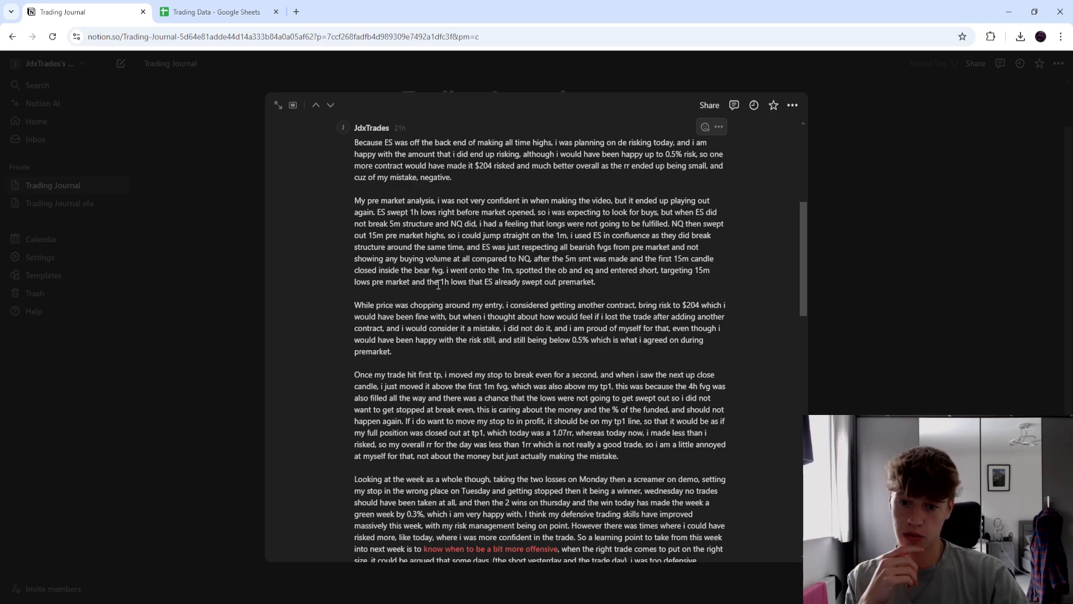
{"action": "scroll", "coordinate": [433, 296], "scroll_direction": "down", "scroll_amount": 2}
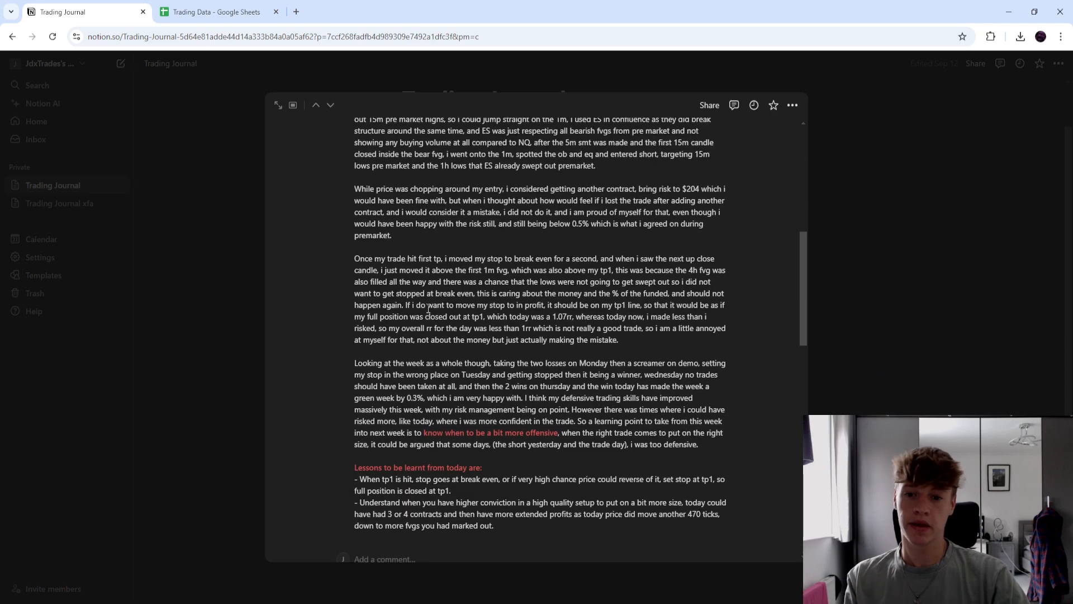
{"action": "scroll", "coordinate": [428, 305], "scroll_direction": "down", "scroll_amount": 2}
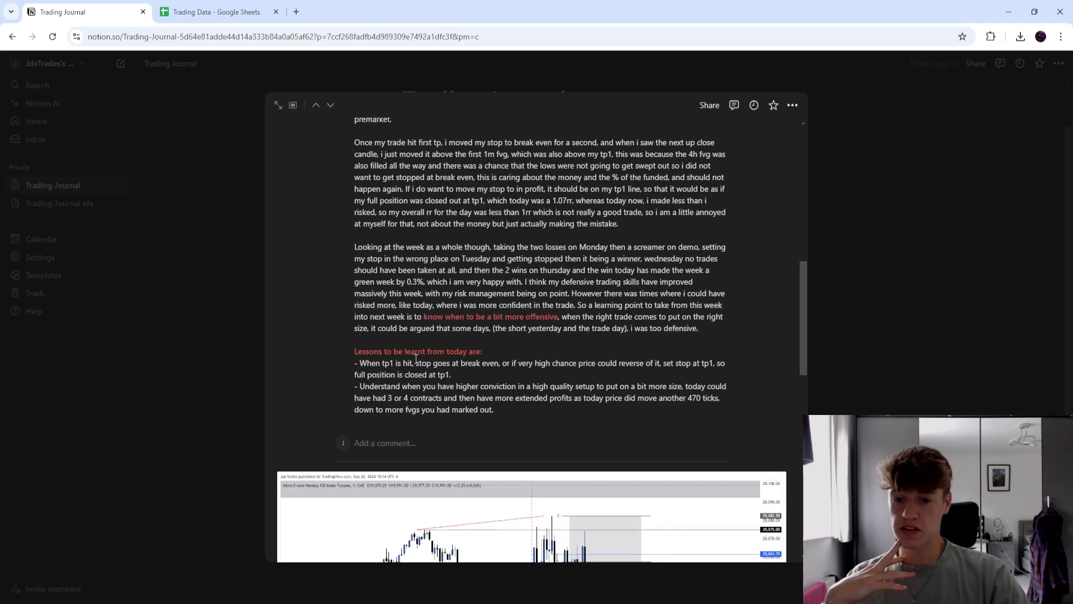
{"action": "scroll", "coordinate": [348, 357], "scroll_direction": "down", "scroll_amount": 4}
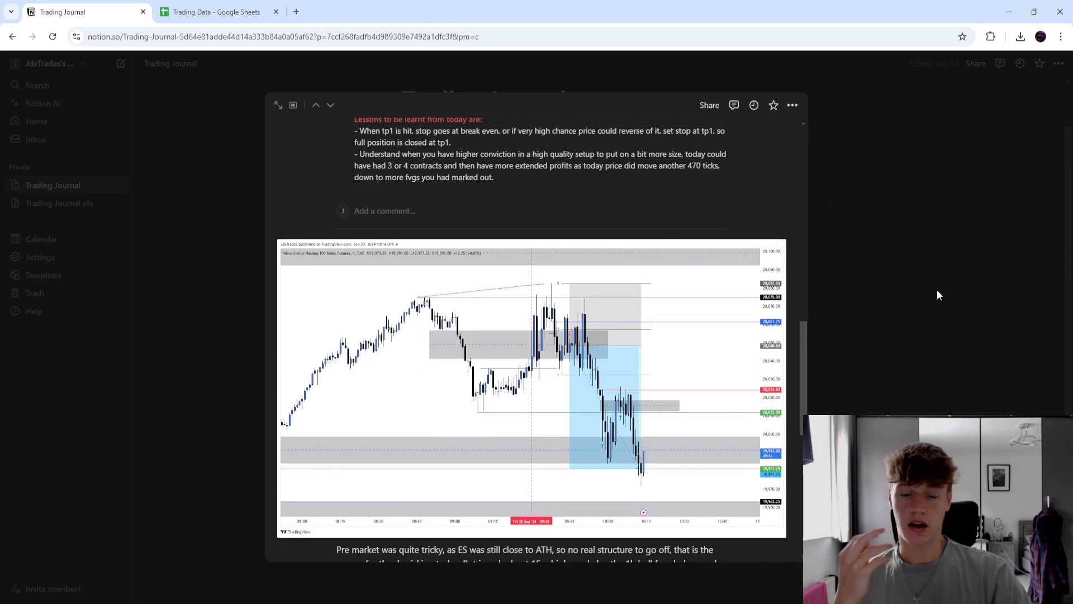
{"action": "left_click", "coordinate": [939, 295]}
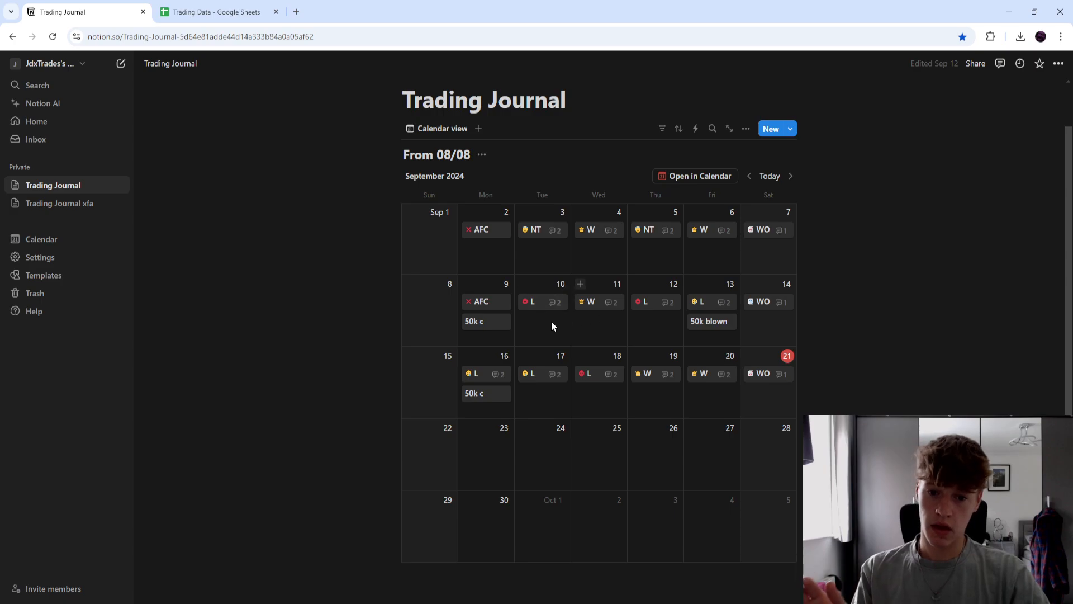
Show August 2024 in the journal calendar and review the August 8 entry's tags, comments, chart and write-up
{"action": "left_click", "coordinate": [749, 176]}
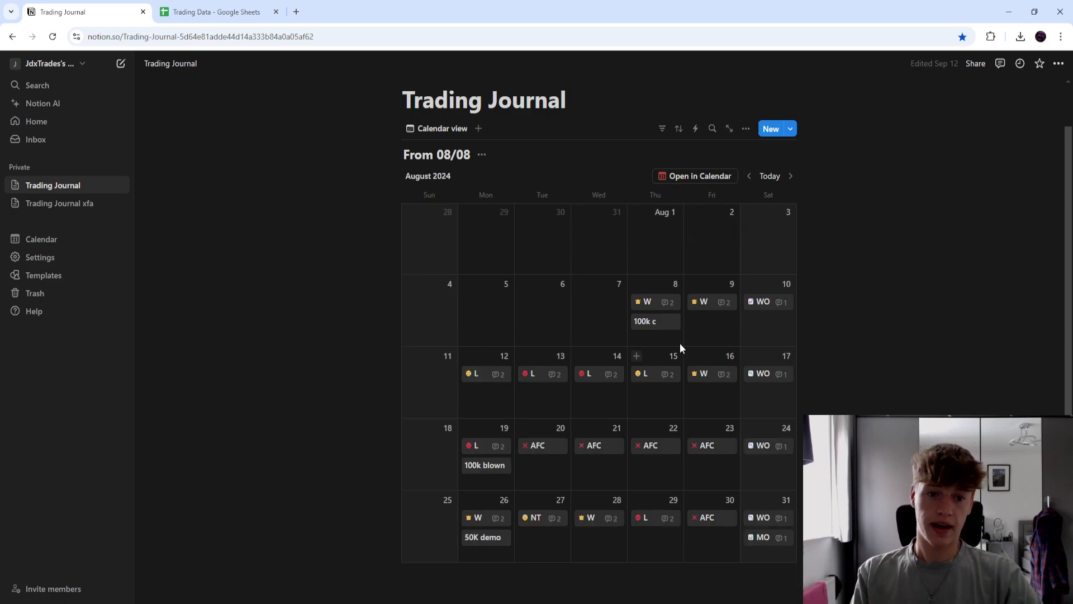
{"action": "left_click", "coordinate": [647, 303]}
{"action": "scroll", "coordinate": [413, 262], "scroll_direction": "down", "scroll_amount": 3}
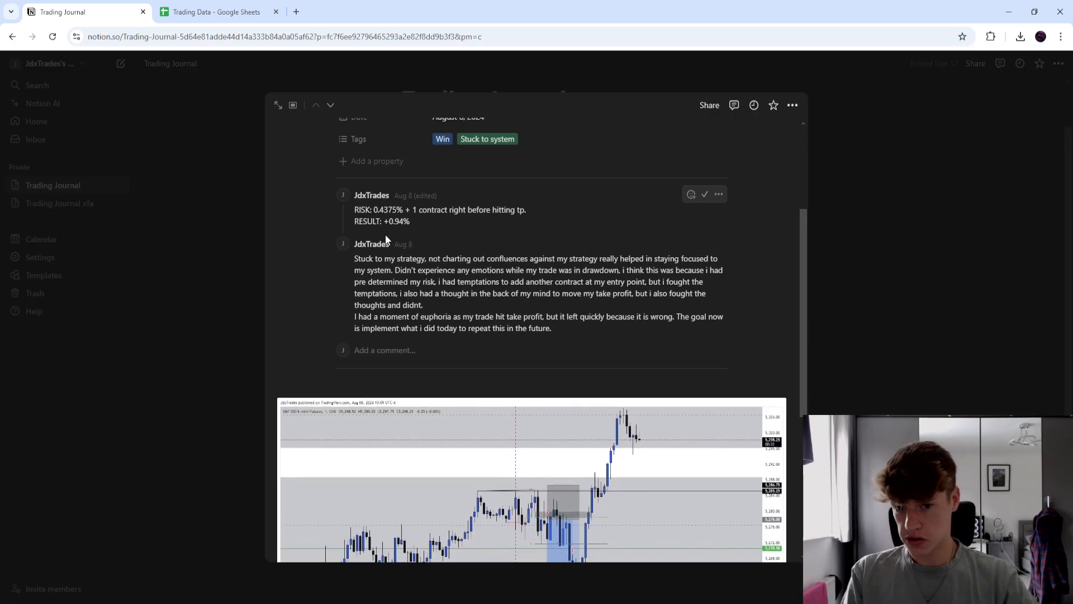
{"action": "scroll", "coordinate": [597, 314], "scroll_direction": "down", "scroll_amount": 5}
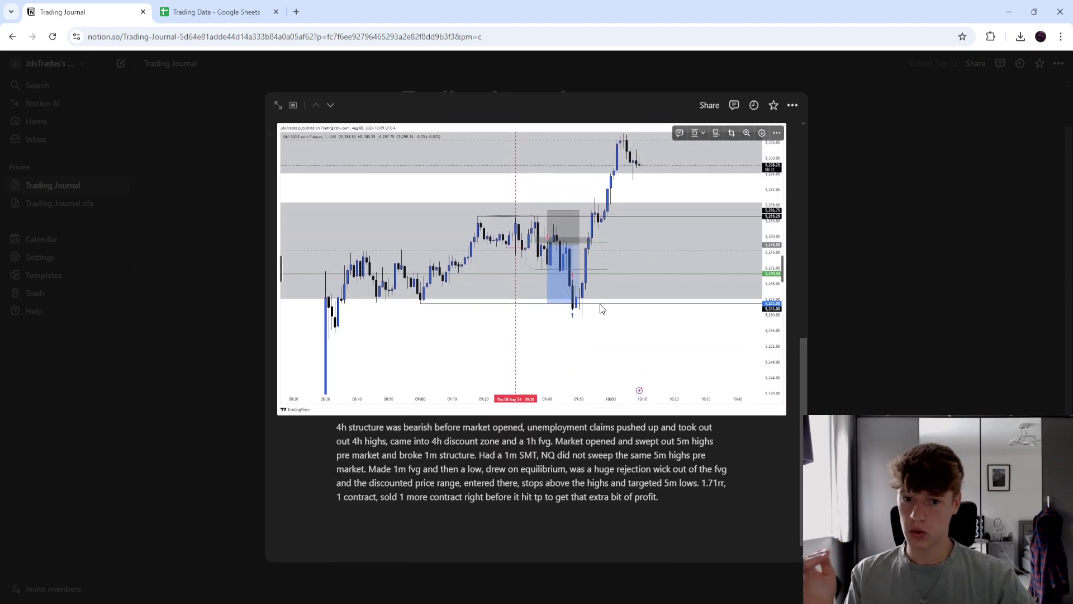
{"action": "scroll", "coordinate": [538, 420], "scroll_direction": "up", "scroll_amount": 5}
{"action": "key", "text": "Escape"}
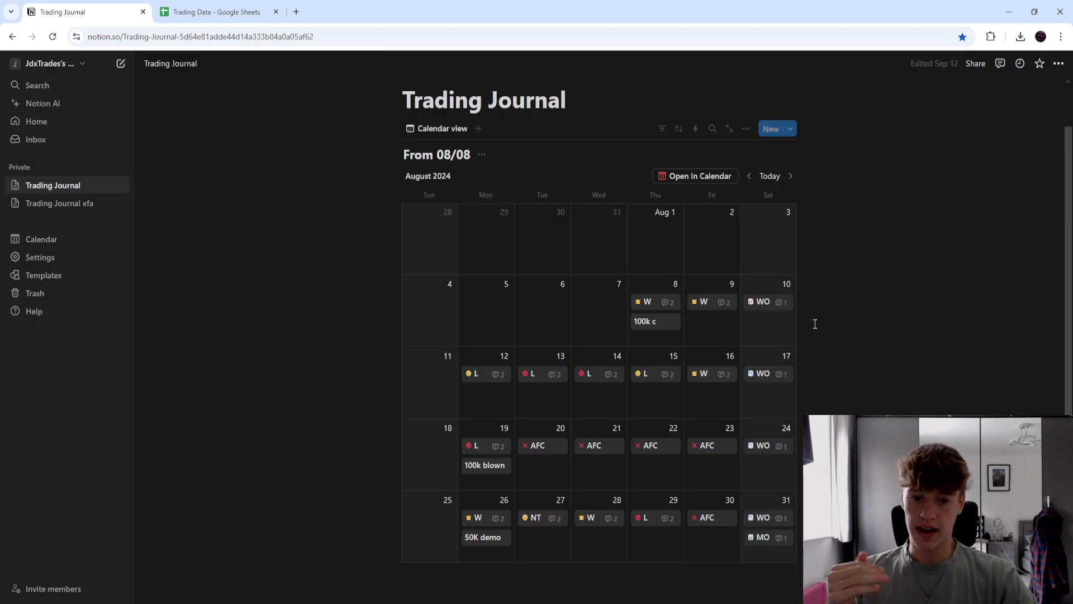
Review the August 9 and August 12 entries one after the other, including their comments and charts, and close each
{"action": "left_click", "coordinate": [710, 302]}
{"action": "scroll", "coordinate": [592, 310], "scroll_direction": "down", "scroll_amount": 10}
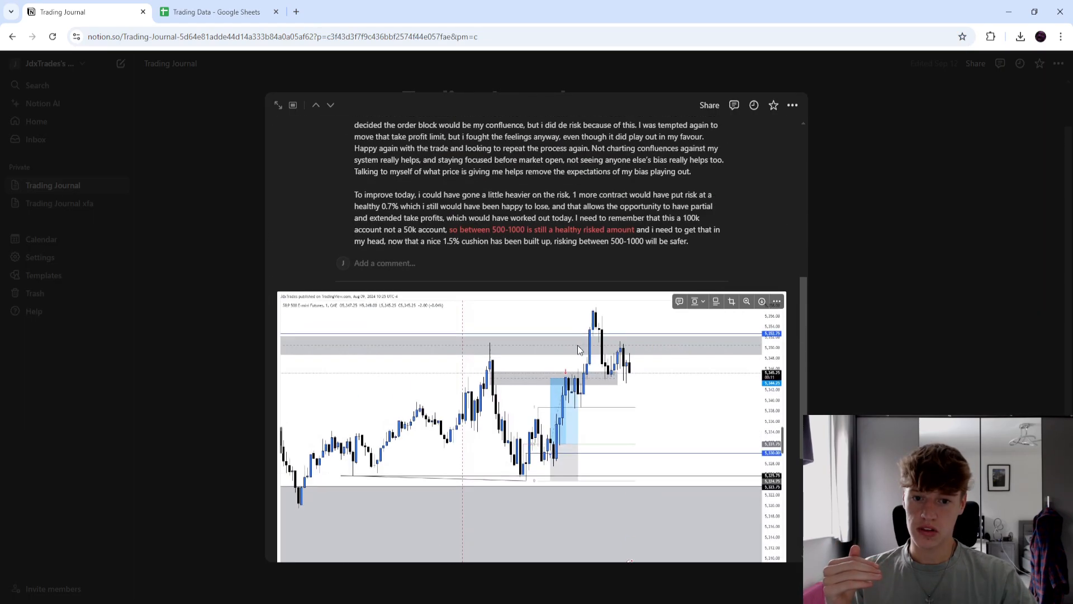
{"action": "scroll", "coordinate": [578, 350], "scroll_direction": "up", "scroll_amount": 5}
{"action": "left_click", "coordinate": [836, 346]}
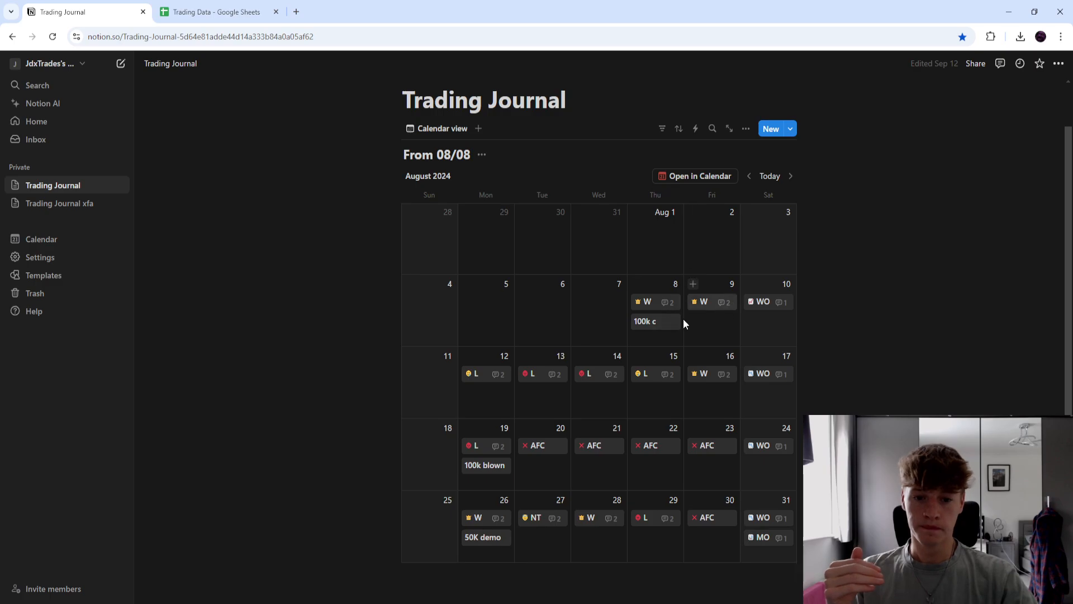
{"action": "left_click", "coordinate": [476, 375]}
{"action": "scroll", "coordinate": [495, 352], "scroll_direction": "down", "scroll_amount": 10}
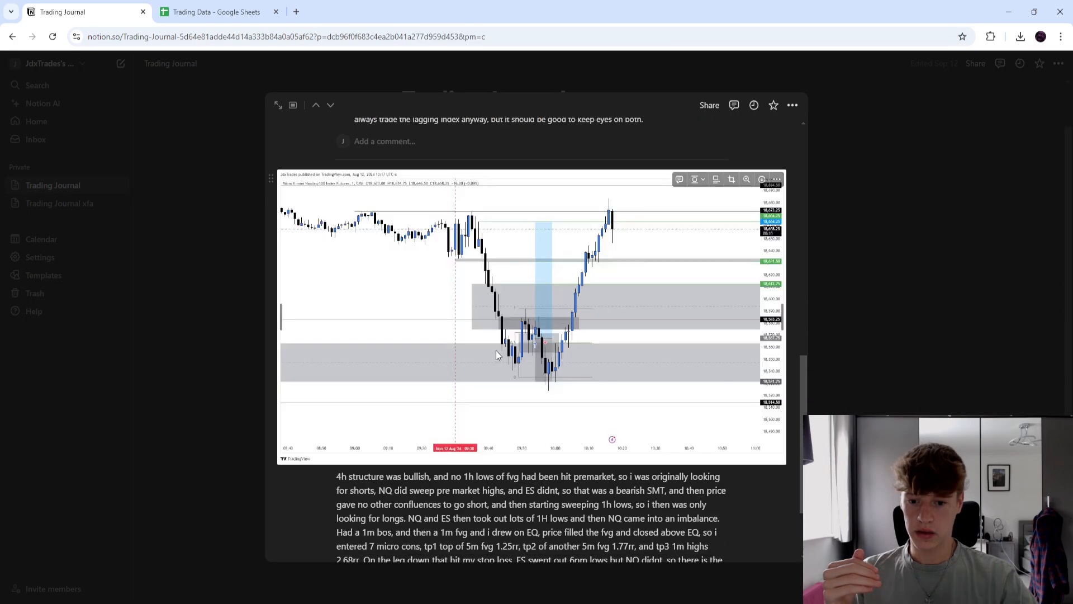
{"action": "scroll", "coordinate": [508, 360], "scroll_direction": "up", "scroll_amount": 5}
{"action": "key", "text": "Escape"}
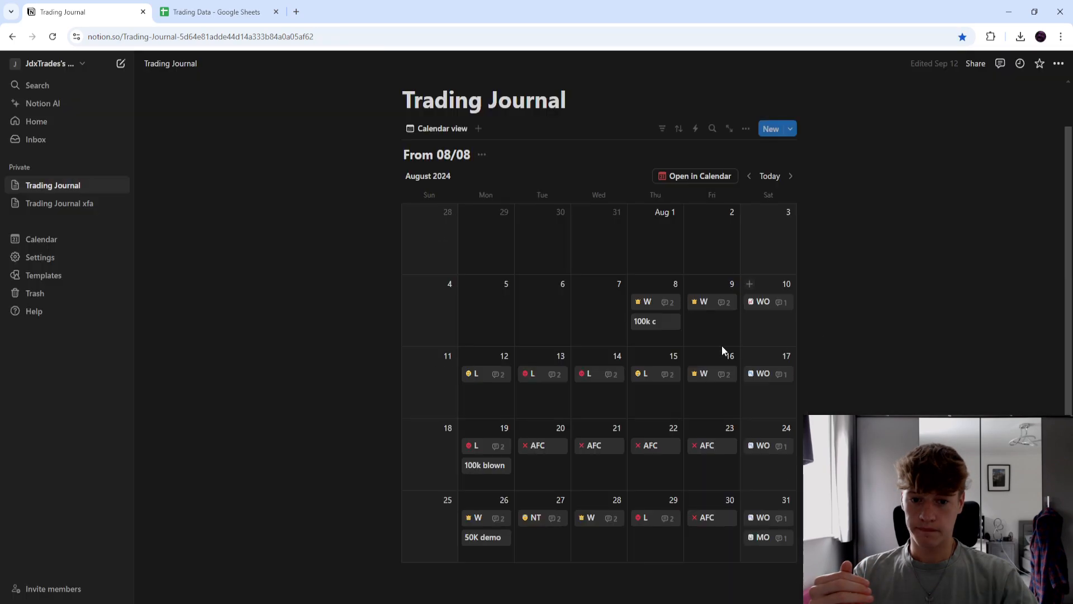
Review the August 13, 14 and 16 entries in turn, including the August 14 and 16 notes on what went well and wrong
{"action": "left_click", "coordinate": [538, 371]}
{"action": "scroll", "coordinate": [538, 352], "scroll_direction": "down", "scroll_amount": 10}
{"action": "key", "text": "Escape"}
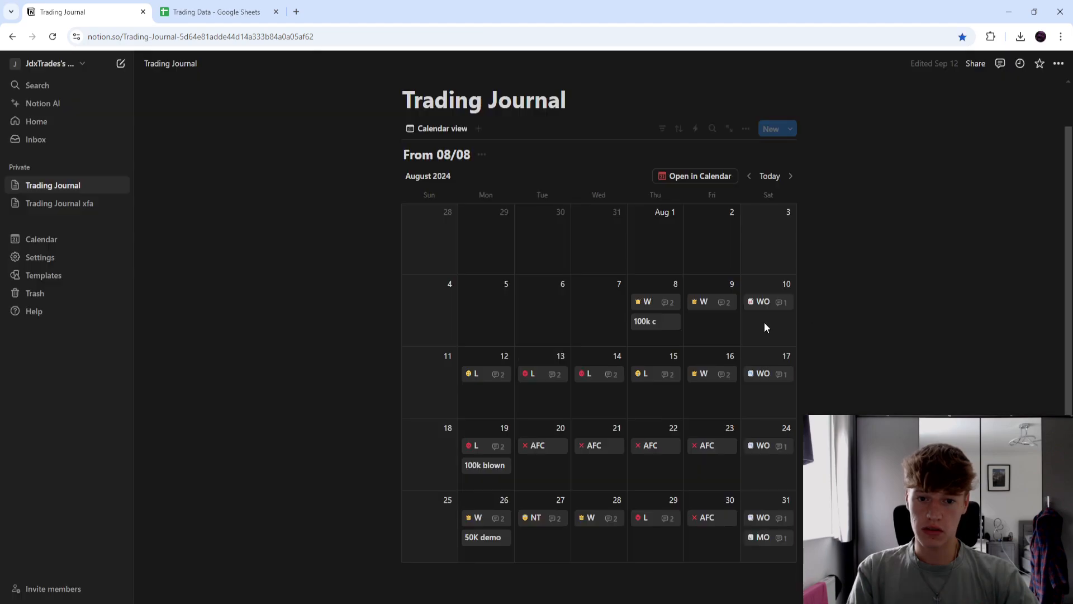
{"action": "left_click", "coordinate": [592, 373]}
{"action": "scroll", "coordinate": [670, 344], "scroll_direction": "down", "scroll_amount": 10}
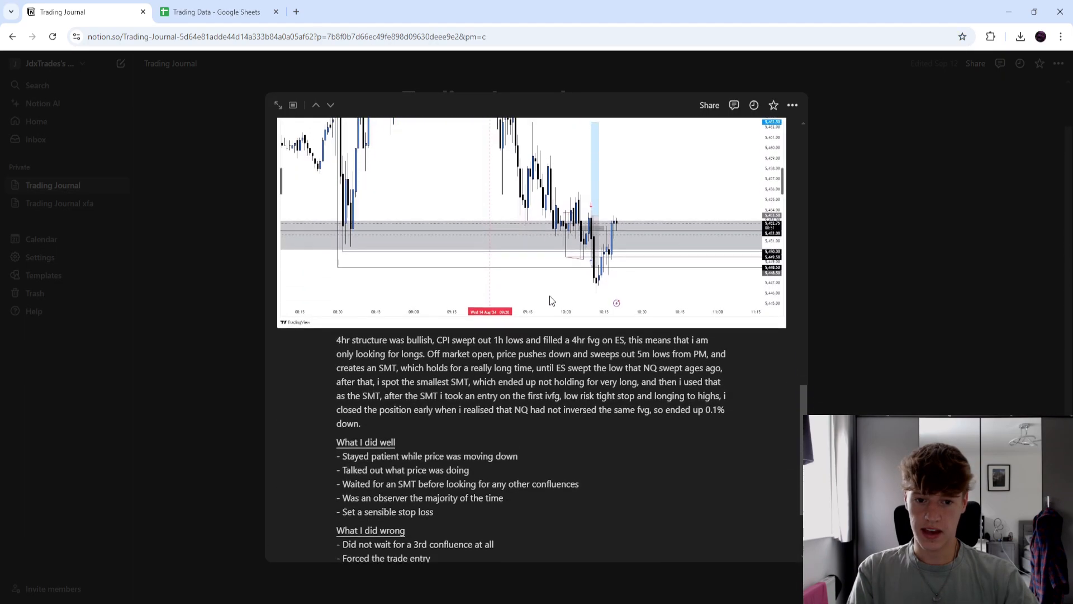
{"action": "key", "text": "Escape"}
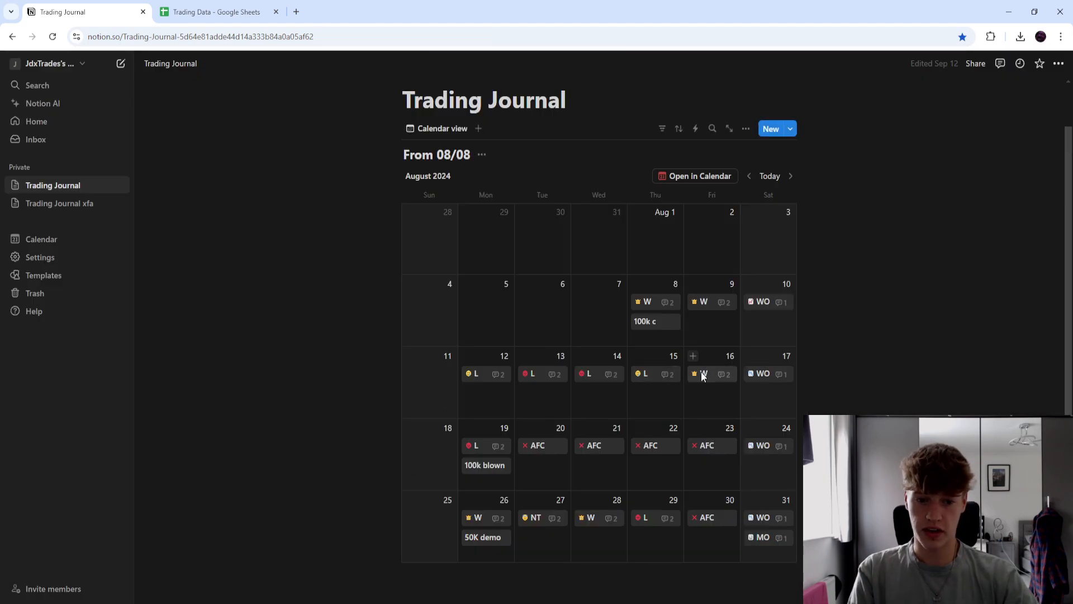
{"action": "left_click", "coordinate": [701, 371]}
{"action": "scroll", "coordinate": [647, 360], "scroll_direction": "down", "scroll_amount": 10}
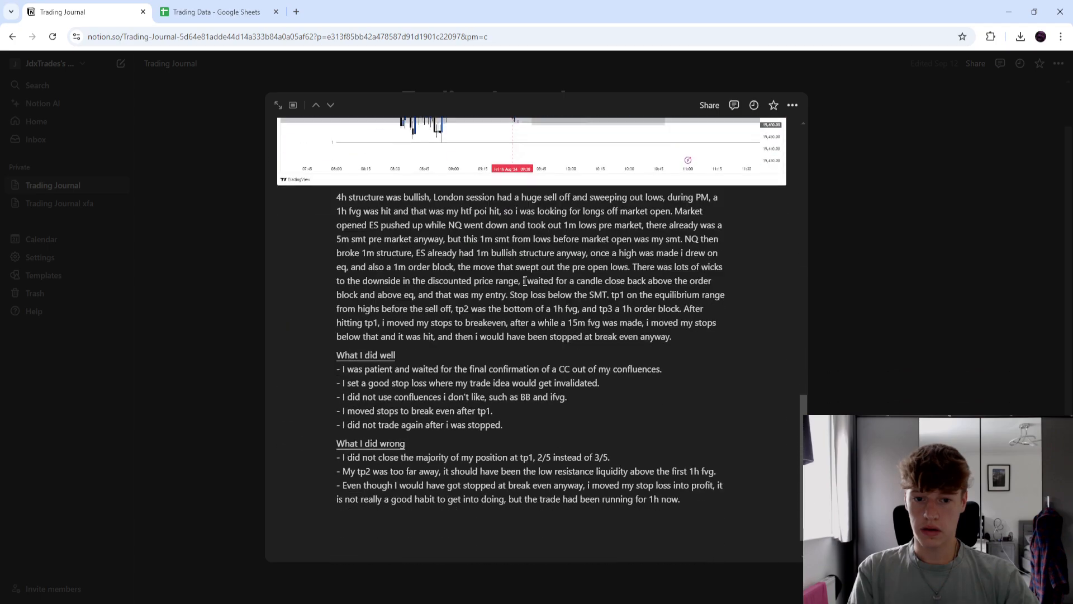
{"action": "scroll", "coordinate": [647, 360], "scroll_direction": "up", "scroll_amount": 2}
{"action": "left_click", "coordinate": [839, 340]}
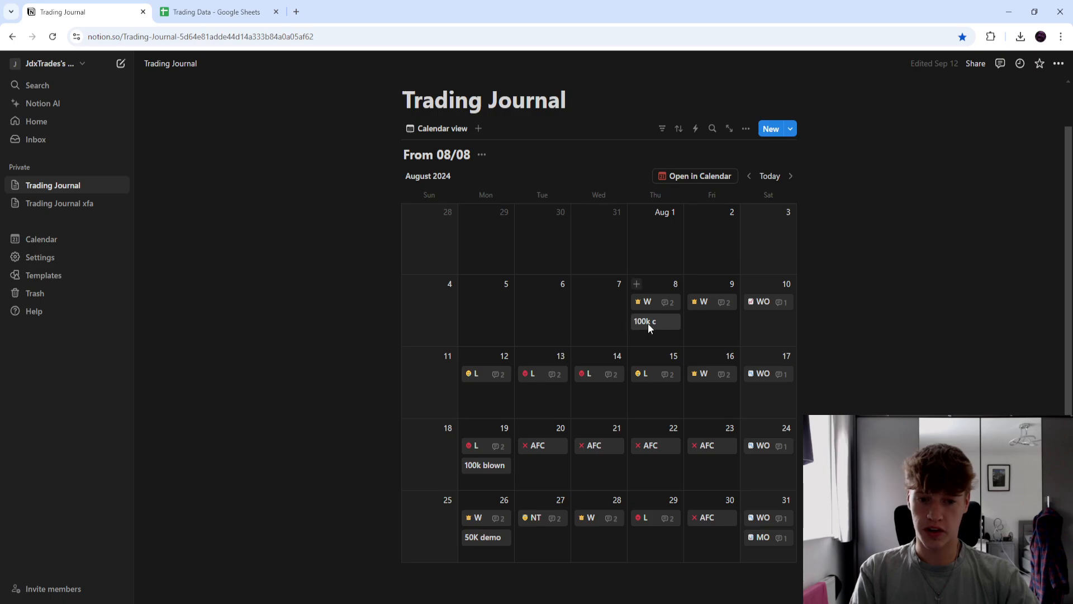
Look over the account labels in the August calendar and return to September 2024
{"action": "scroll", "coordinate": [487, 464], "scroll_direction": "down", "scroll_amount": 3}
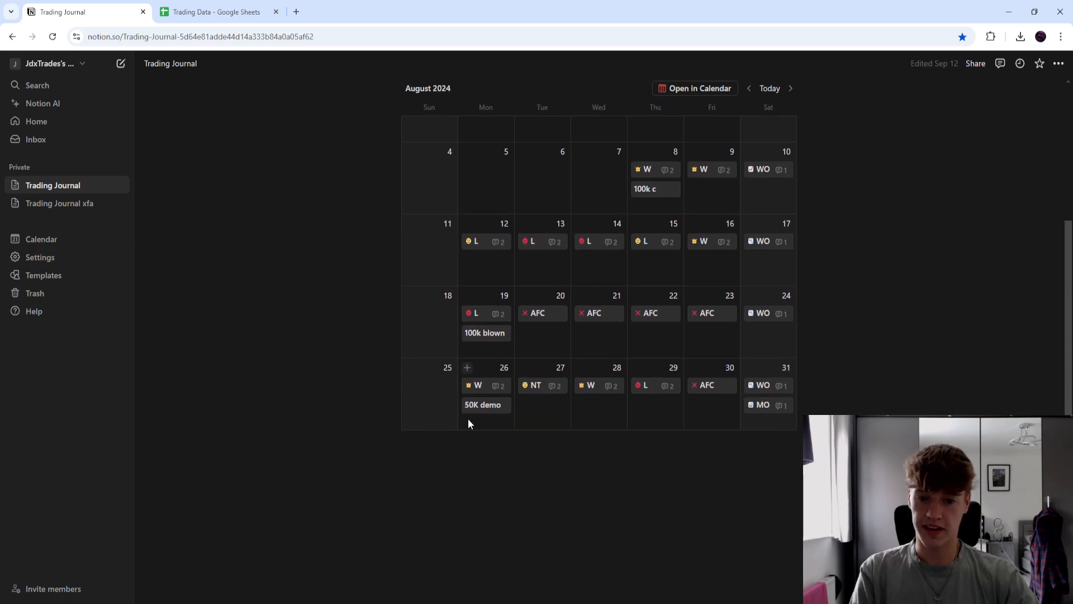
{"action": "left_click", "coordinate": [791, 88]}
{"action": "scroll", "coordinate": [485, 213], "scroll_direction": "up", "scroll_amount": 3}
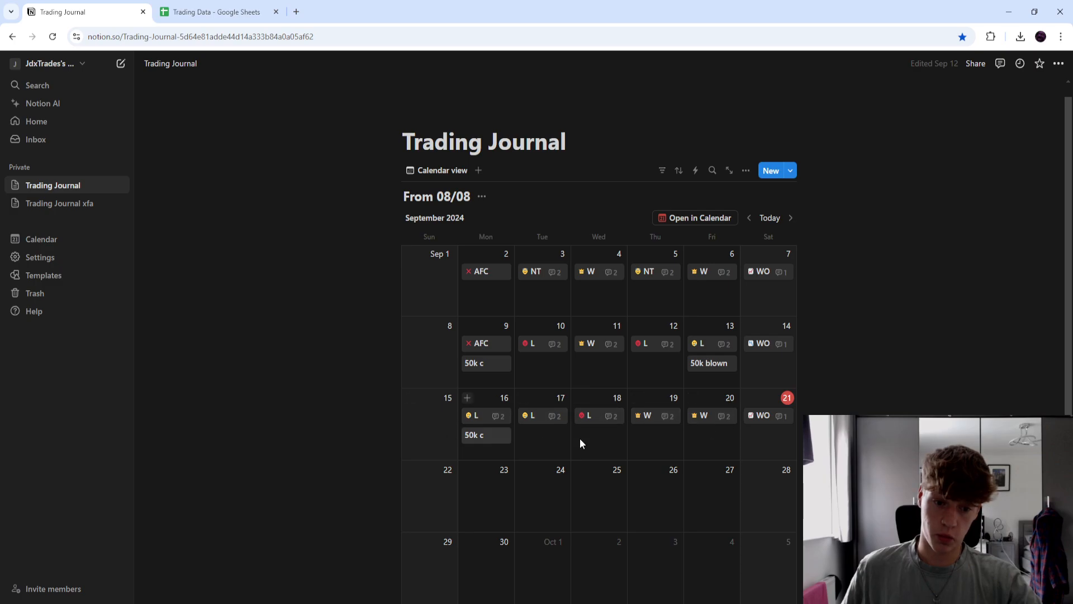
Go back to August 2024 and review the weekly "WO" entries for August 10 and August 17
{"action": "left_click", "coordinate": [753, 218]}
{"action": "scroll", "coordinate": [797, 363], "scroll_direction": "down", "scroll_amount": 2}
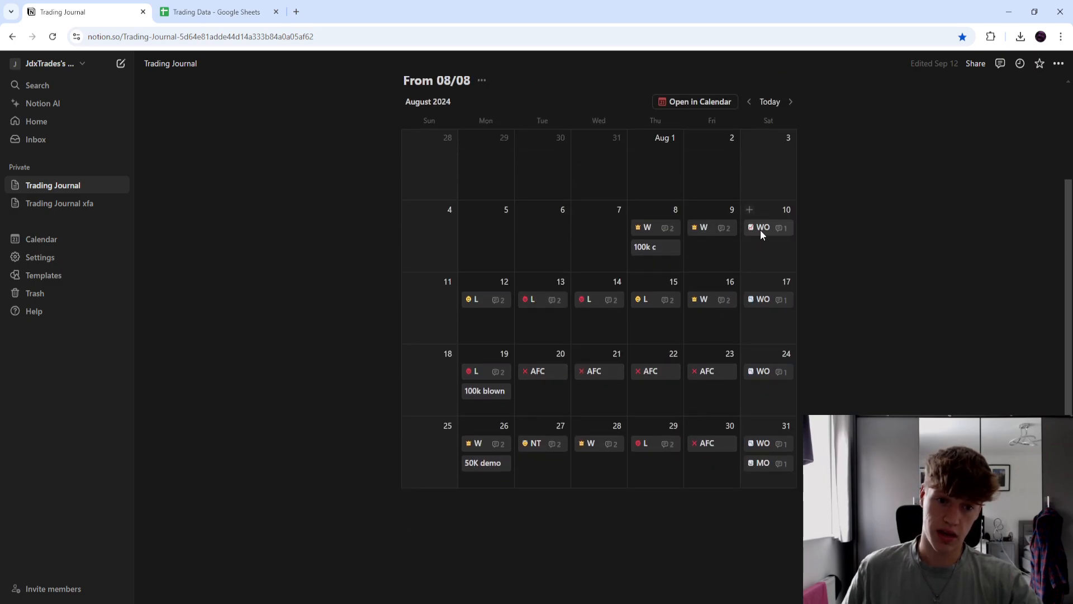
{"action": "left_click", "coordinate": [760, 230]}
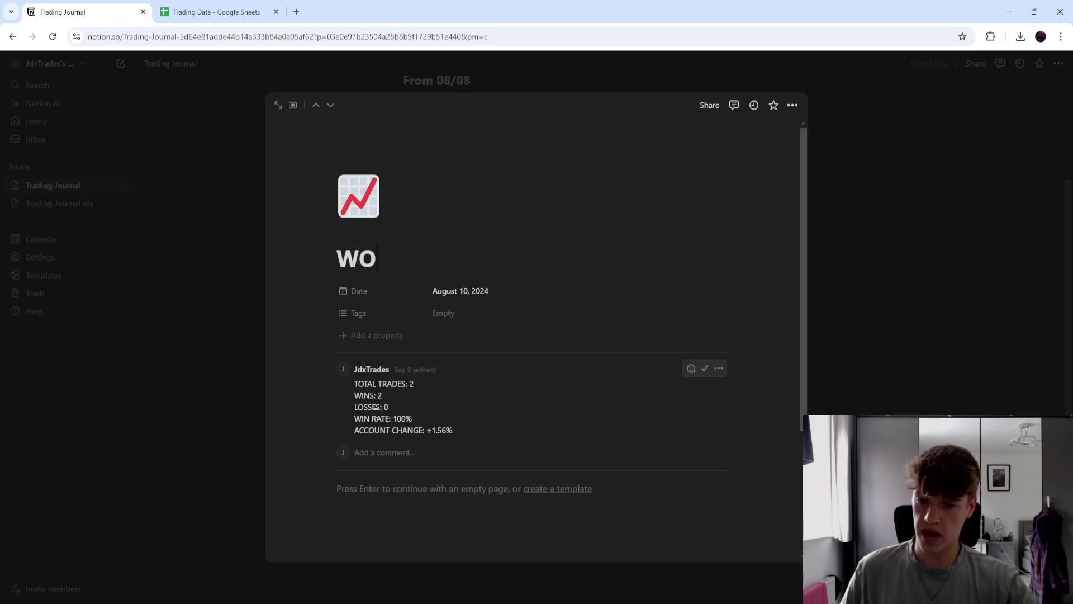
{"action": "left_click", "coordinate": [836, 290]}
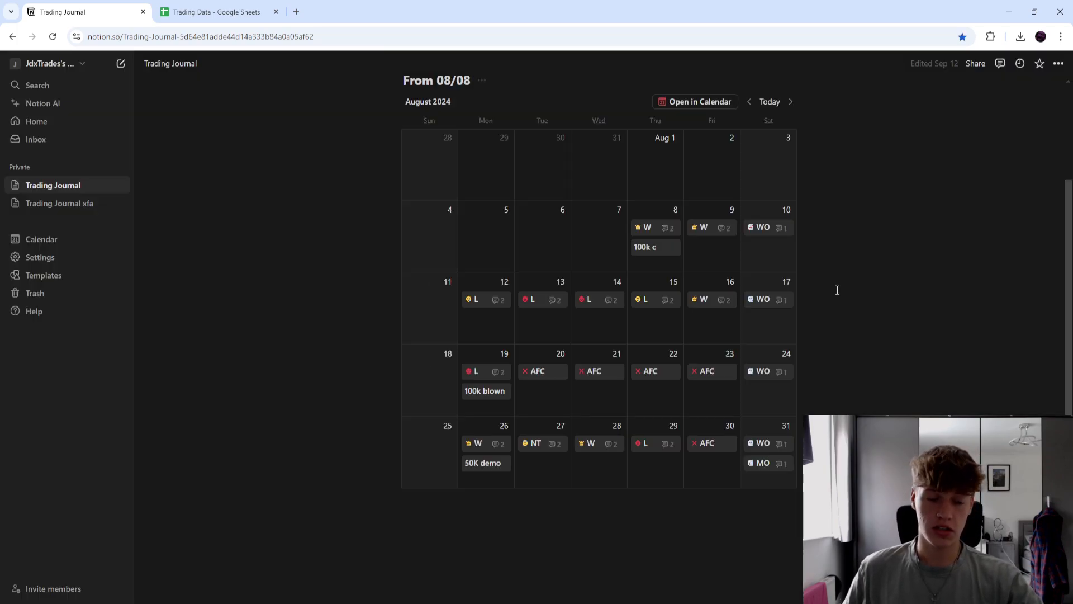
{"action": "left_click", "coordinate": [761, 299]}
{"action": "scroll", "coordinate": [503, 380], "scroll_direction": "down", "scroll_amount": 3}
{"action": "left_click", "coordinate": [817, 353]}
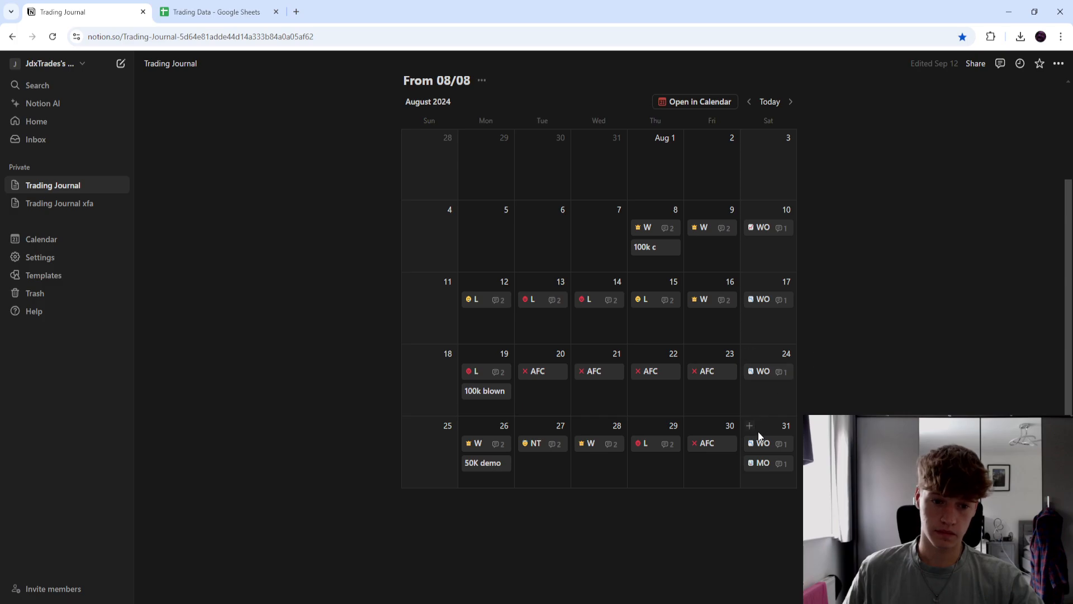
Show September 2024 and review the statistics comments in the weekly "WO" entries for September 7, 14 and 21
{"action": "left_click", "coordinate": [790, 101]}
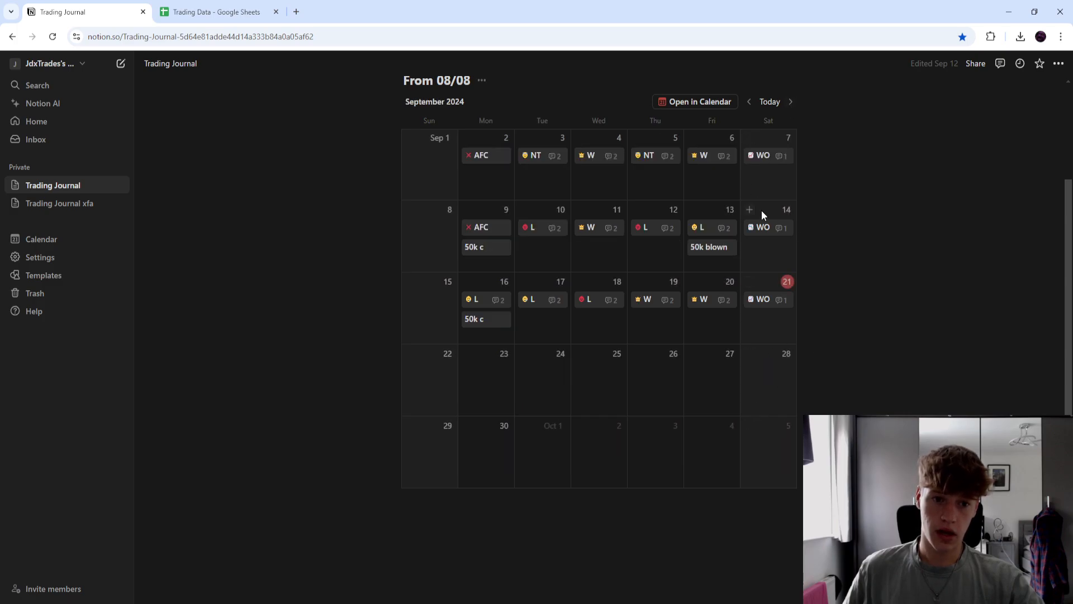
{"action": "scroll", "coordinate": [762, 215], "scroll_direction": "up", "scroll_amount": 2}
{"action": "left_click", "coordinate": [766, 272]}
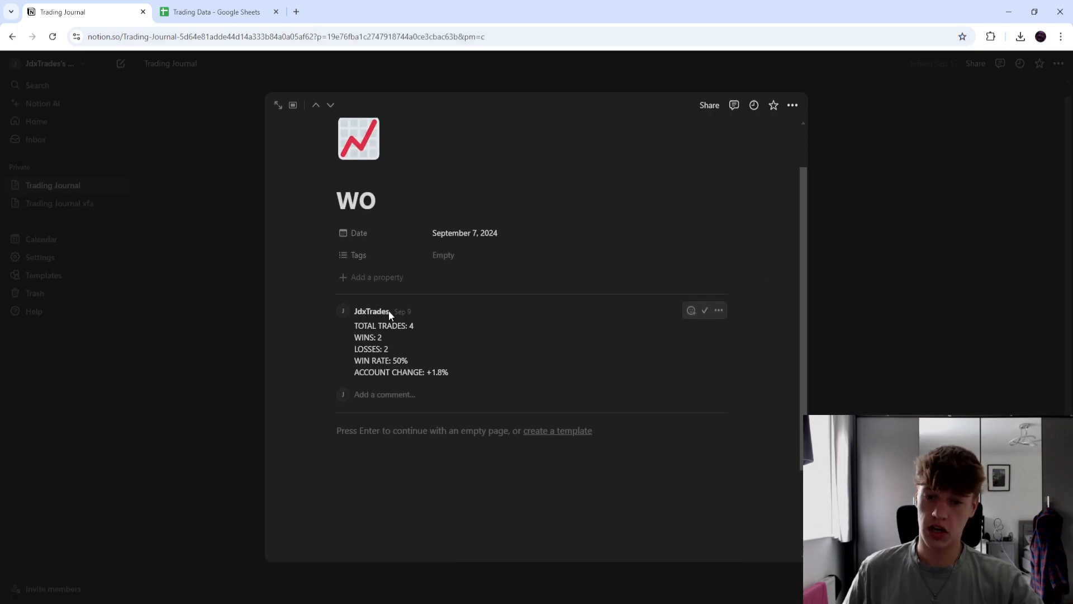
{"action": "left_click", "coordinate": [900, 282]}
{"action": "left_click", "coordinate": [763, 343]}
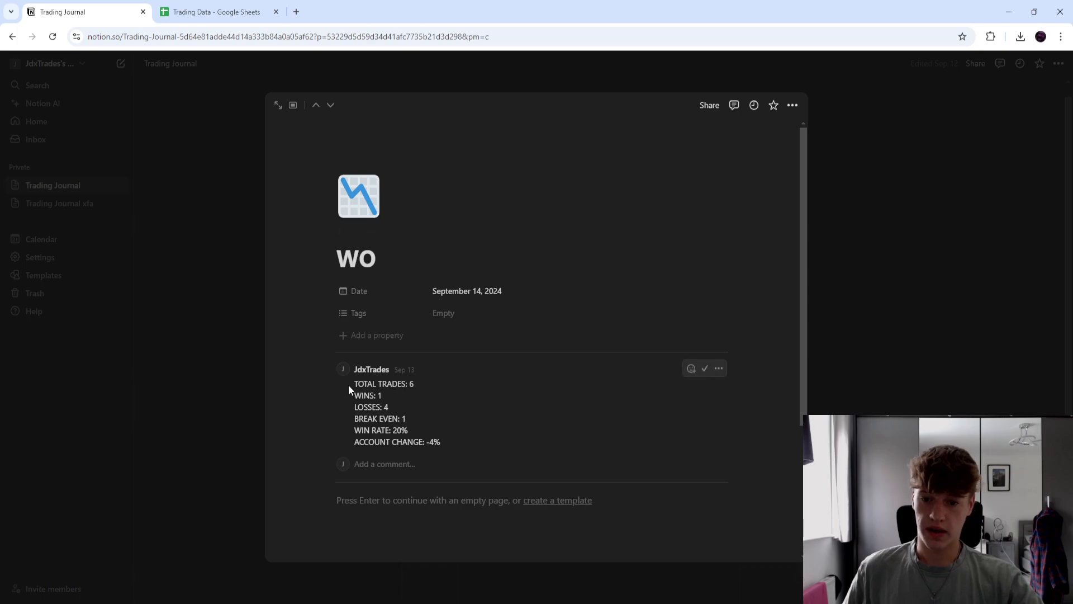
{"action": "left_click", "coordinate": [894, 329]}
{"action": "left_click", "coordinate": [765, 415]}
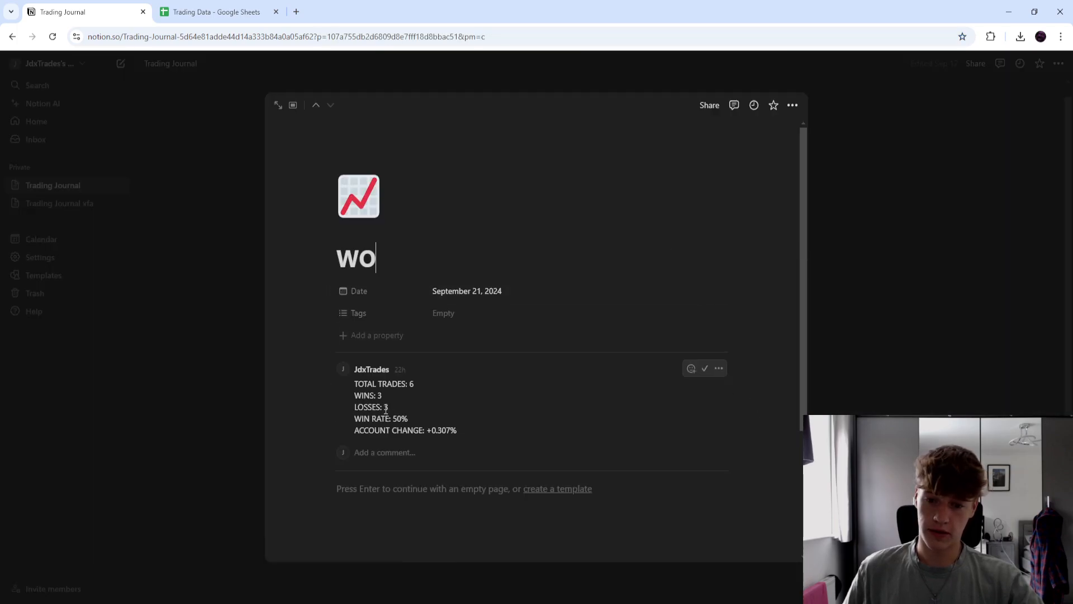
{"action": "left_click", "coordinate": [831, 403]}
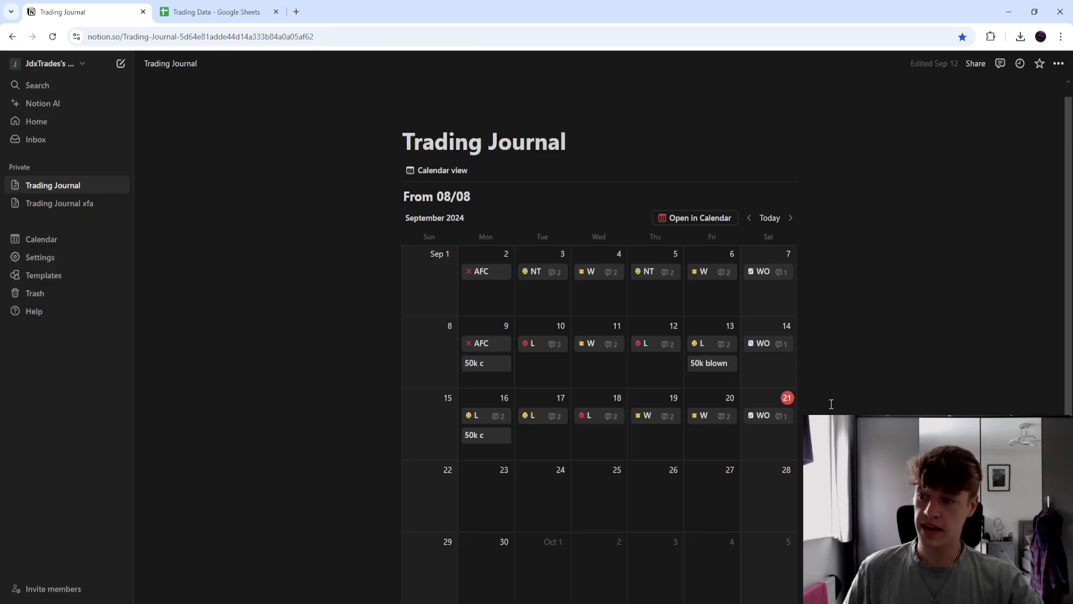
Return to August 2024 and review the monthly statistics in the August 31 "MO" entry
{"action": "left_click", "coordinate": [749, 218]}
{"action": "scroll", "coordinate": [783, 319], "scroll_direction": "down", "scroll_amount": 4}
{"action": "left_click", "coordinate": [763, 405]}
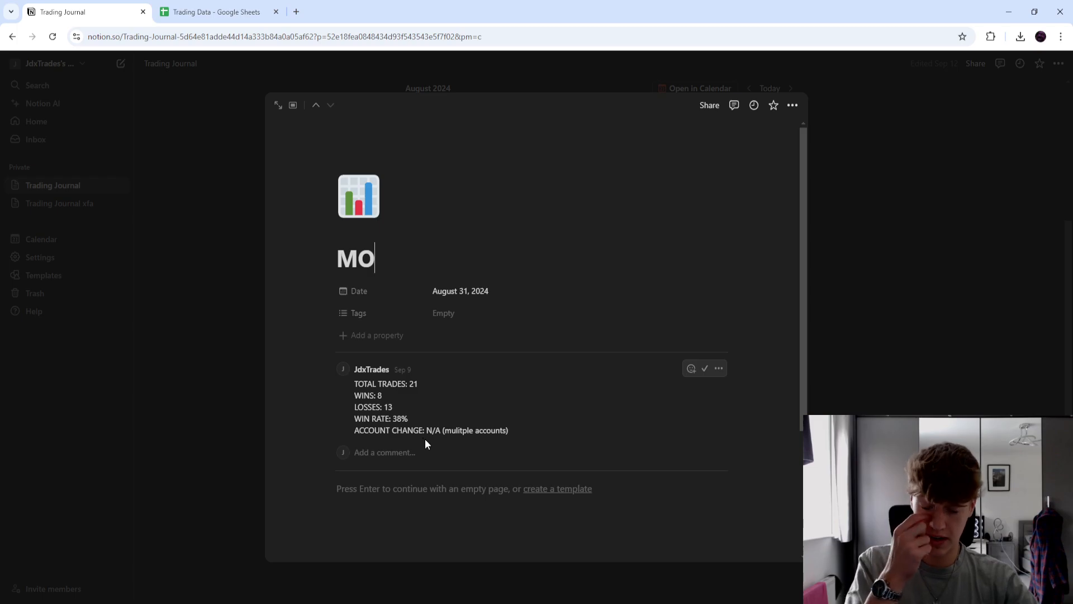
{"action": "left_click", "coordinate": [853, 307]}
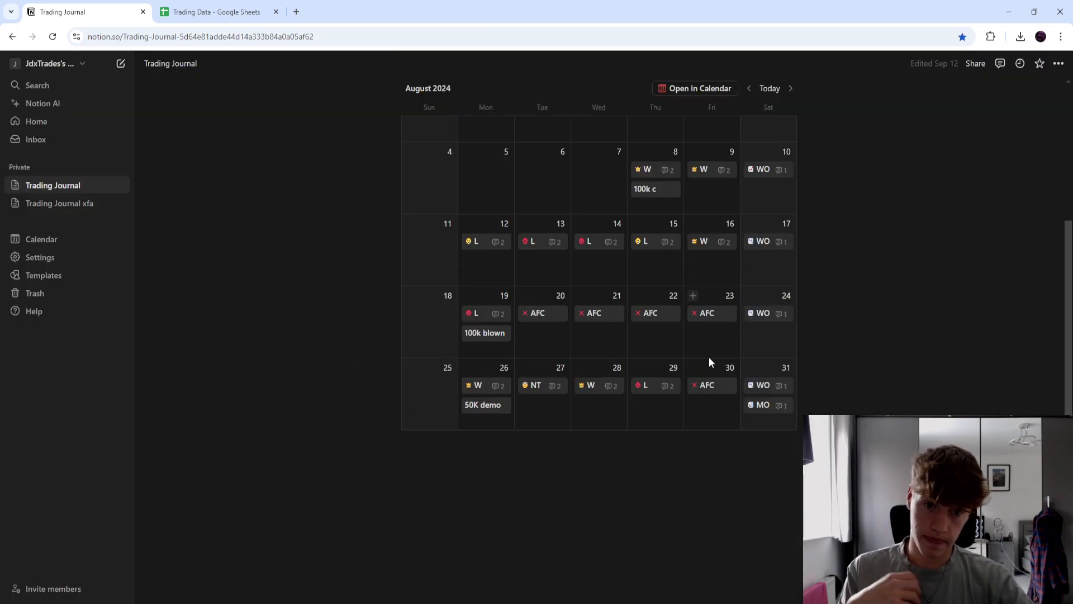
View the August 20 "AFC" entry, then open the September 2 "AFC" entry to check its tag
{"action": "scroll", "coordinate": [708, 357], "scroll_direction": "up", "scroll_amount": 1}
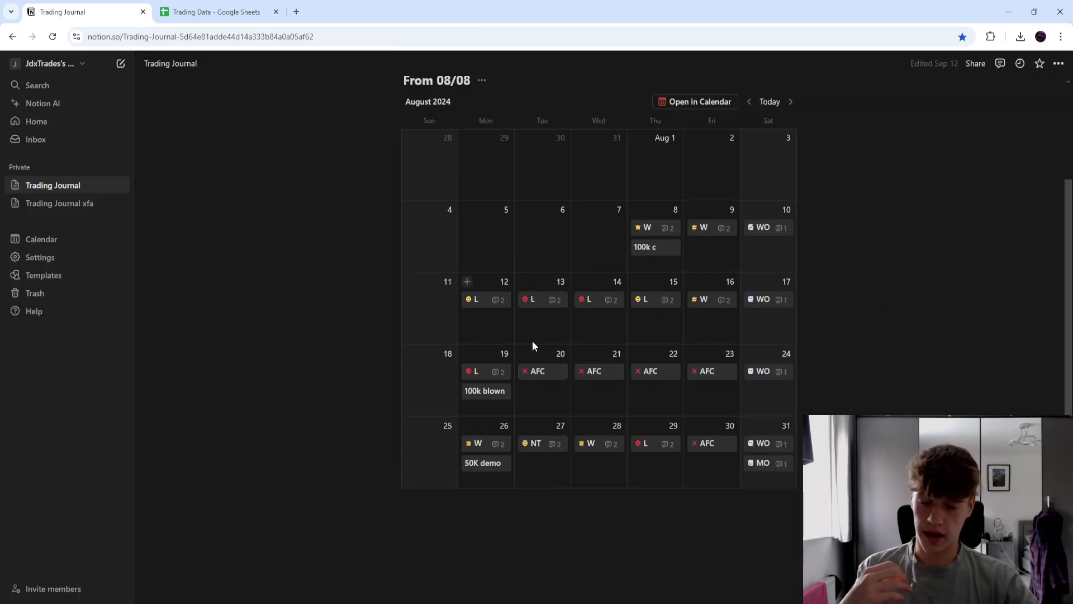
{"action": "left_click", "coordinate": [539, 376]}
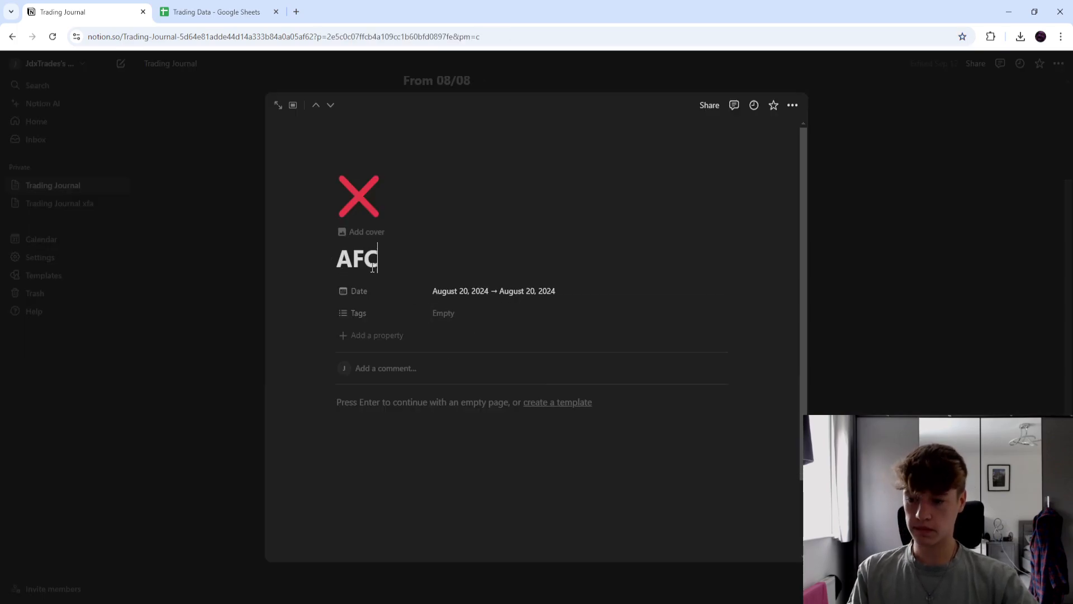
{"action": "left_click", "coordinate": [255, 247]}
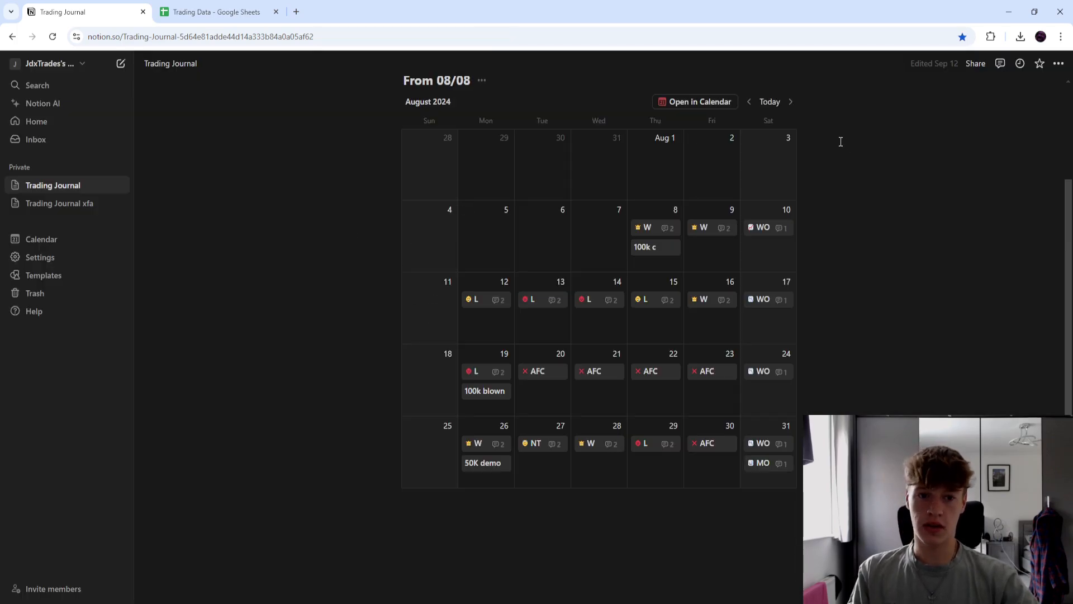
{"action": "left_click", "coordinate": [791, 101]}
{"action": "left_click", "coordinate": [481, 156]}
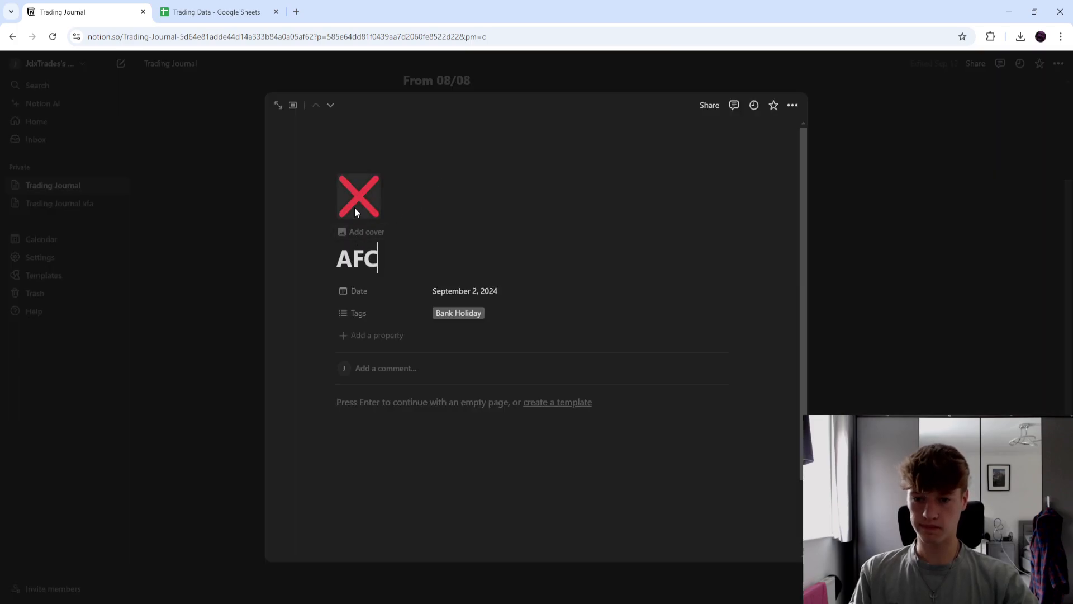
Close the September 2 "AFC" entry and return to the September 2024 calendar overview
{"action": "left_click", "coordinate": [850, 309]}
{"action": "scroll", "coordinate": [459, 302], "scroll_direction": "up", "scroll_amount": 2}
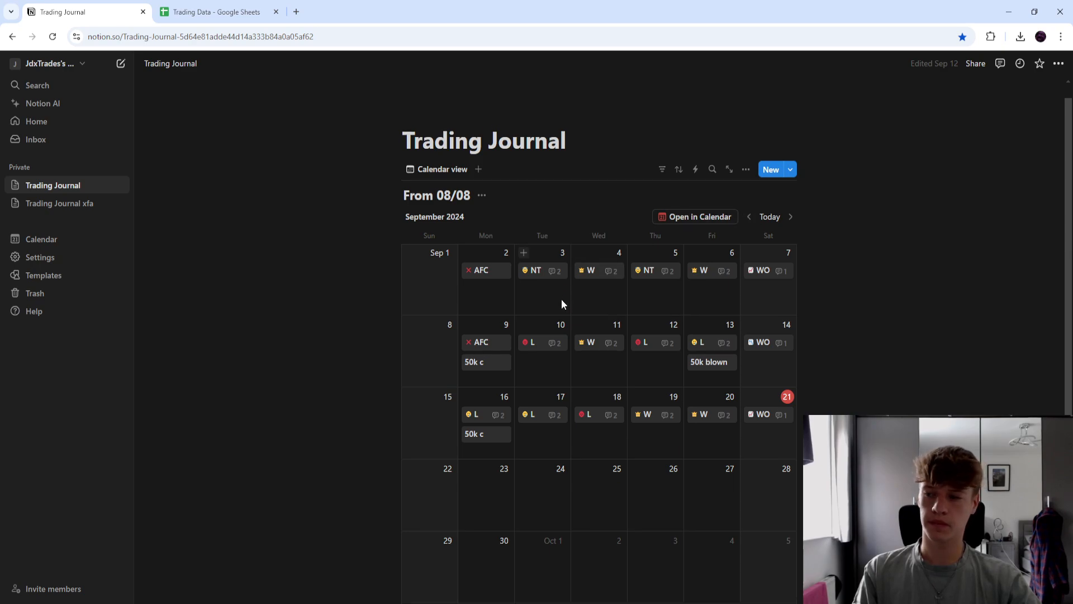
{"action": "scroll", "coordinate": [561, 300], "scroll_direction": "down", "scroll_amount": 1}
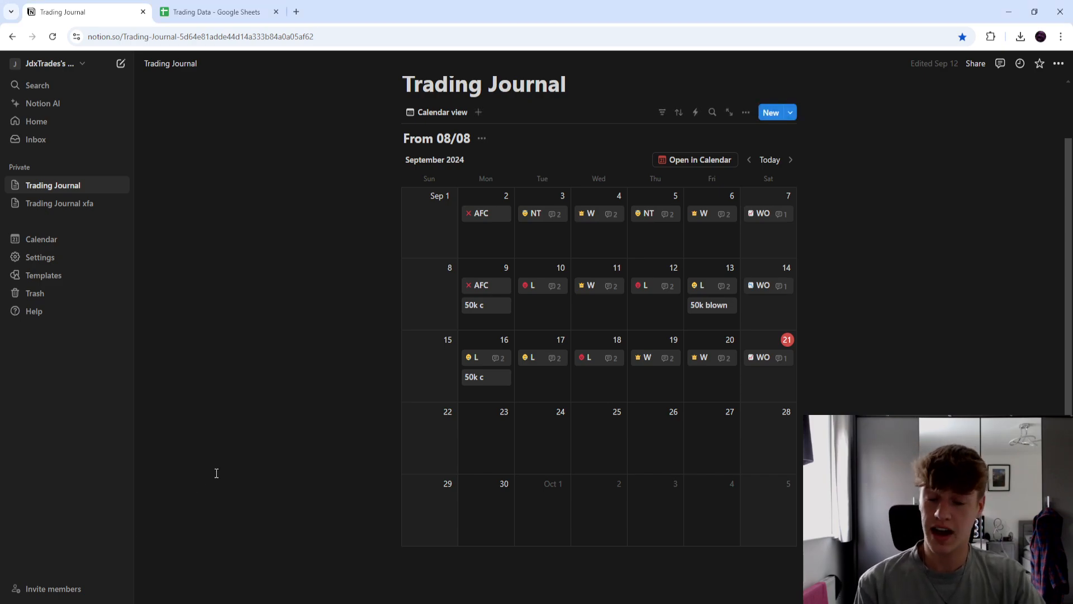
Review the September 3 "NT" entry's comments, chart screenshots and notes on what went well and wrong, and close it
{"action": "left_click", "coordinate": [535, 215]}
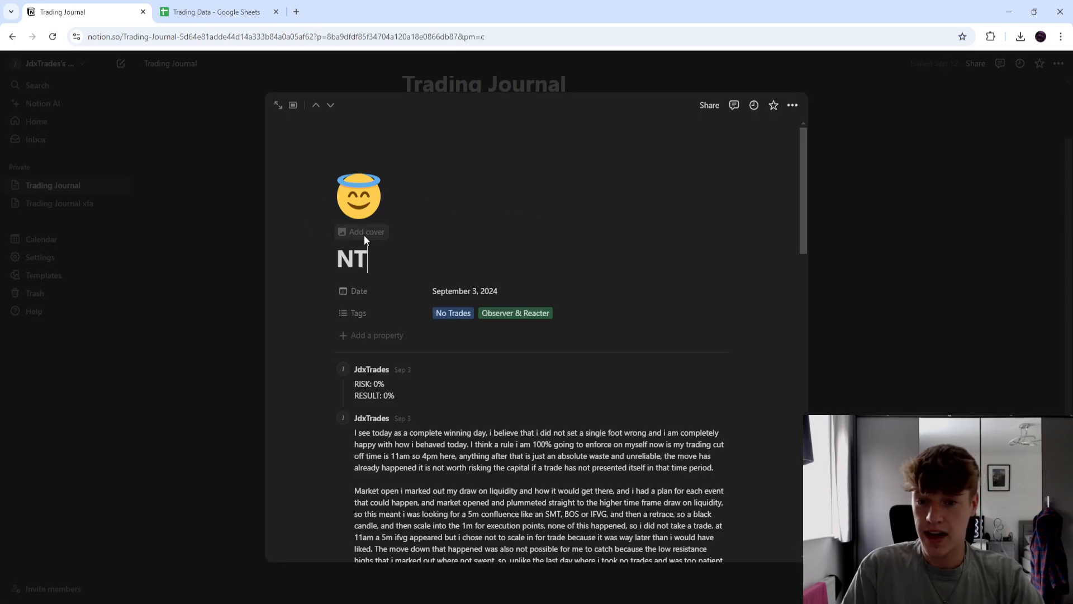
{"action": "scroll", "coordinate": [518, 269], "scroll_direction": "down", "scroll_amount": 1}
{"action": "scroll", "coordinate": [389, 158], "scroll_direction": "up", "scroll_amount": 2}
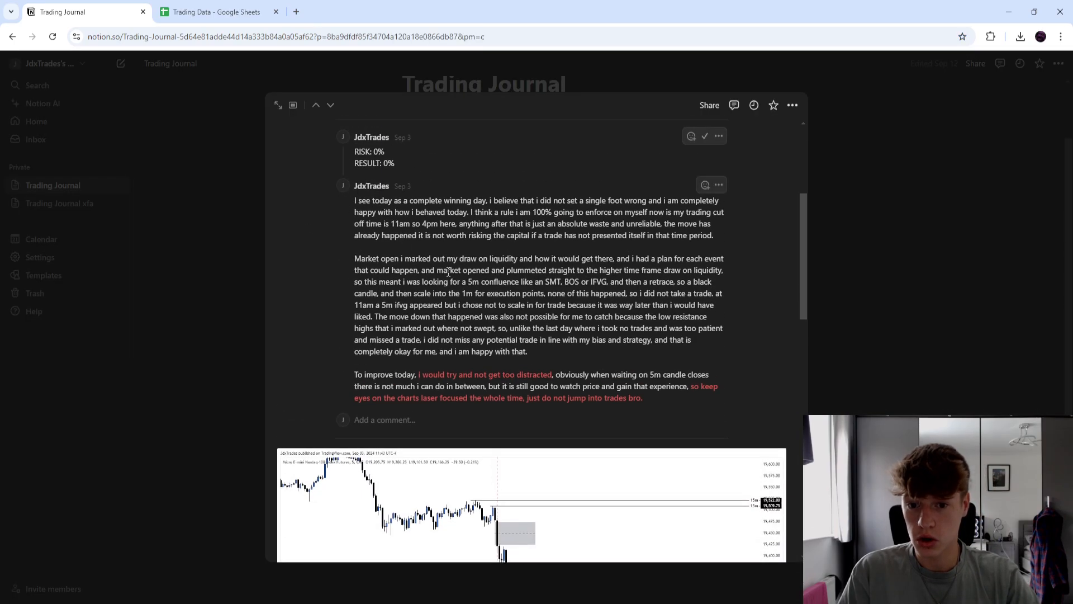
{"action": "scroll", "coordinate": [422, 277], "scroll_direction": "down", "scroll_amount": 5}
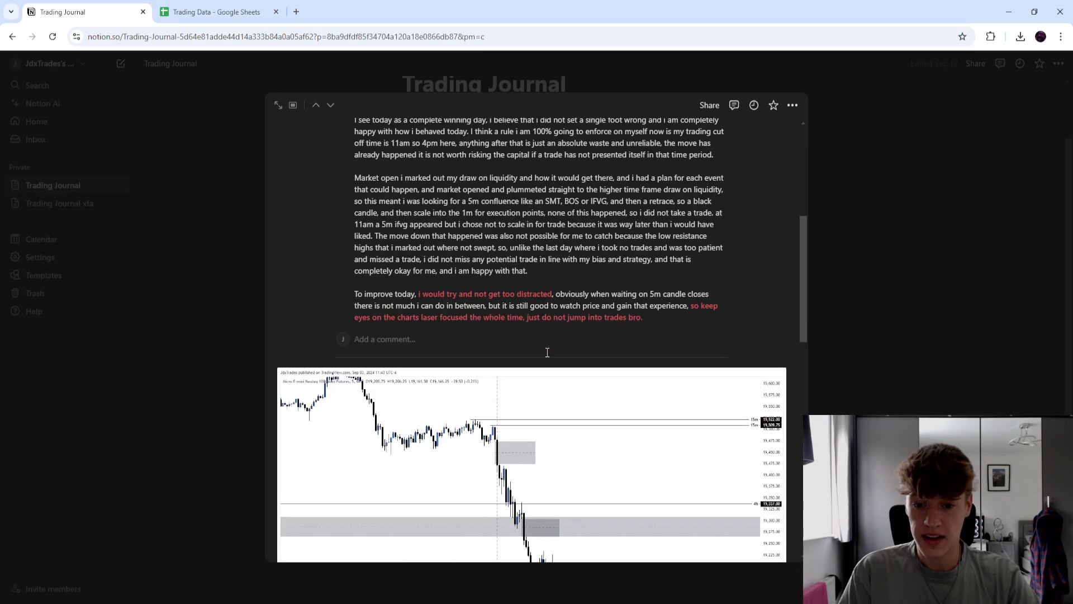
{"action": "scroll", "coordinate": [458, 223], "scroll_direction": "down", "scroll_amount": 2}
{"action": "scroll", "coordinate": [459, 224], "scroll_direction": "down", "scroll_amount": 8}
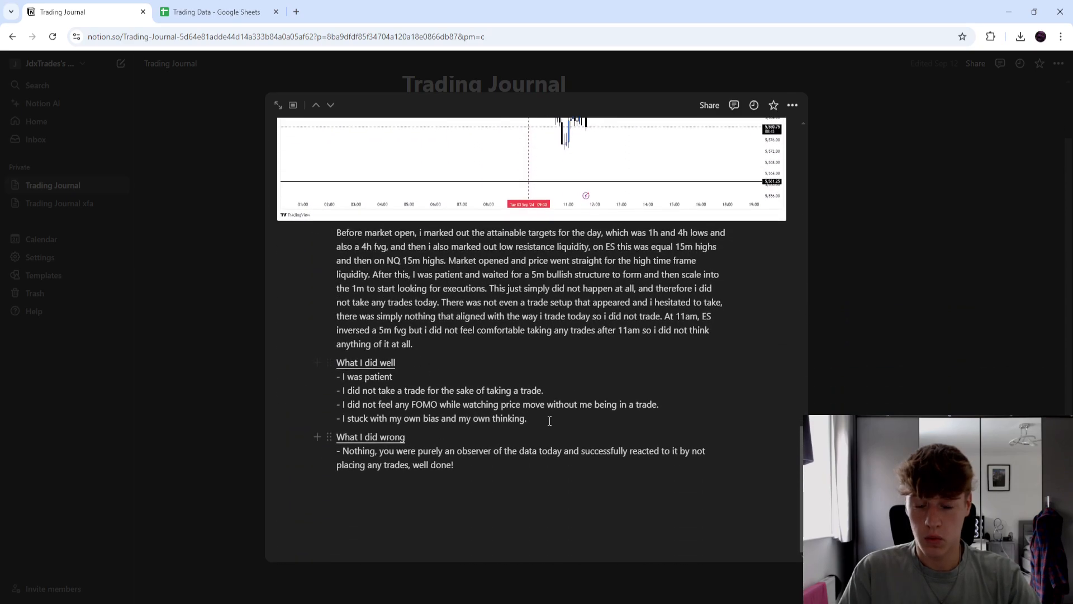
{"action": "key", "text": "Escape"}
Review the September 5 "NT" entry's reflection comments, lessons and chart screenshots, and return to the calendar
{"action": "left_click", "coordinate": [652, 213]}
{"action": "scroll", "coordinate": [422, 250], "scroll_direction": "down", "scroll_amount": 15}
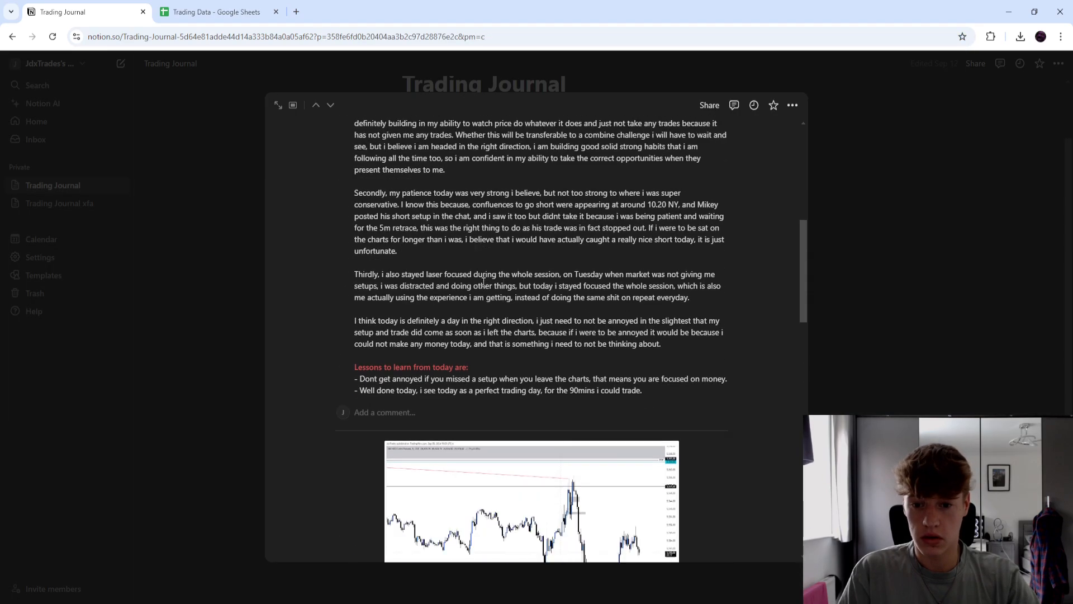
{"action": "scroll", "coordinate": [534, 310], "scroll_direction": "down", "scroll_amount": 5}
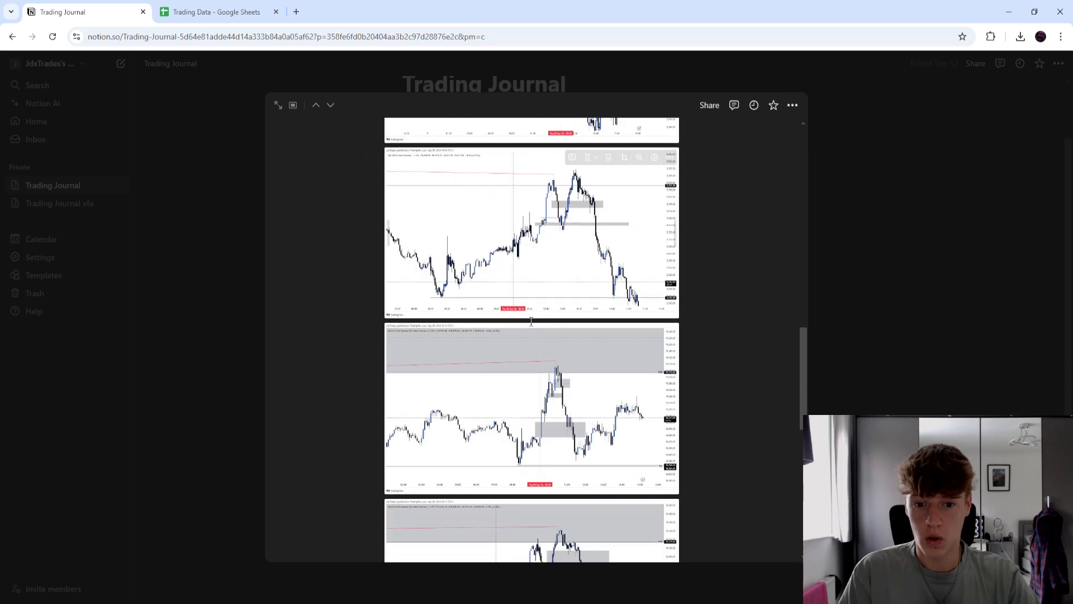
{"action": "scroll", "coordinate": [554, 304], "scroll_direction": "up", "scroll_amount": 5}
{"action": "scroll", "coordinate": [557, 302], "scroll_direction": "up", "scroll_amount": 1}
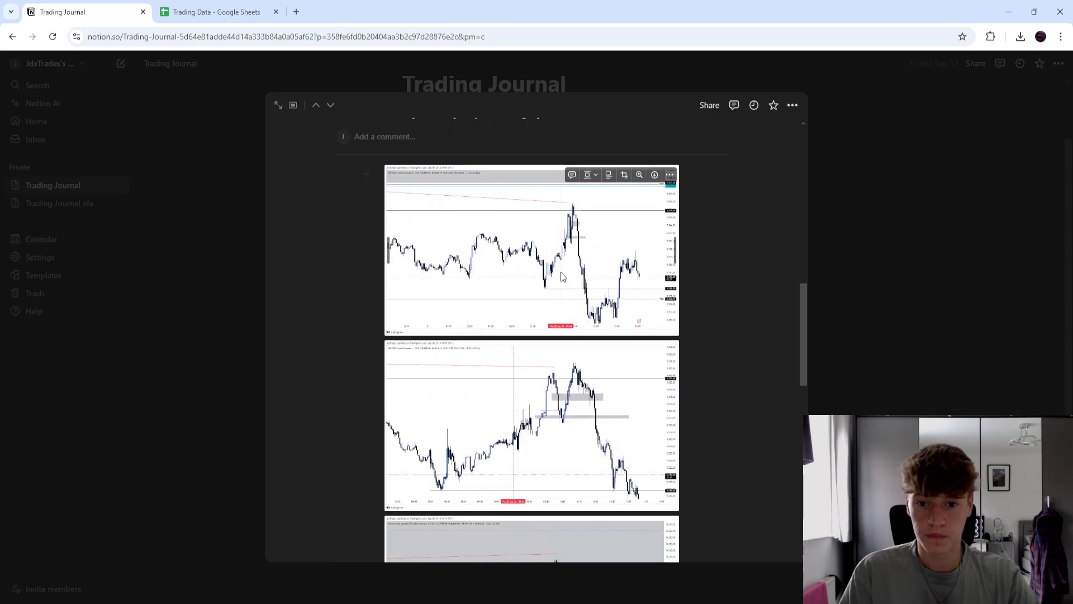
{"action": "scroll", "coordinate": [504, 336], "scroll_direction": "down", "scroll_amount": 8}
{"action": "scroll", "coordinate": [479, 348], "scroll_direction": "up", "scroll_amount": 5}
{"action": "scroll", "coordinate": [469, 375], "scroll_direction": "up", "scroll_amount": 15}
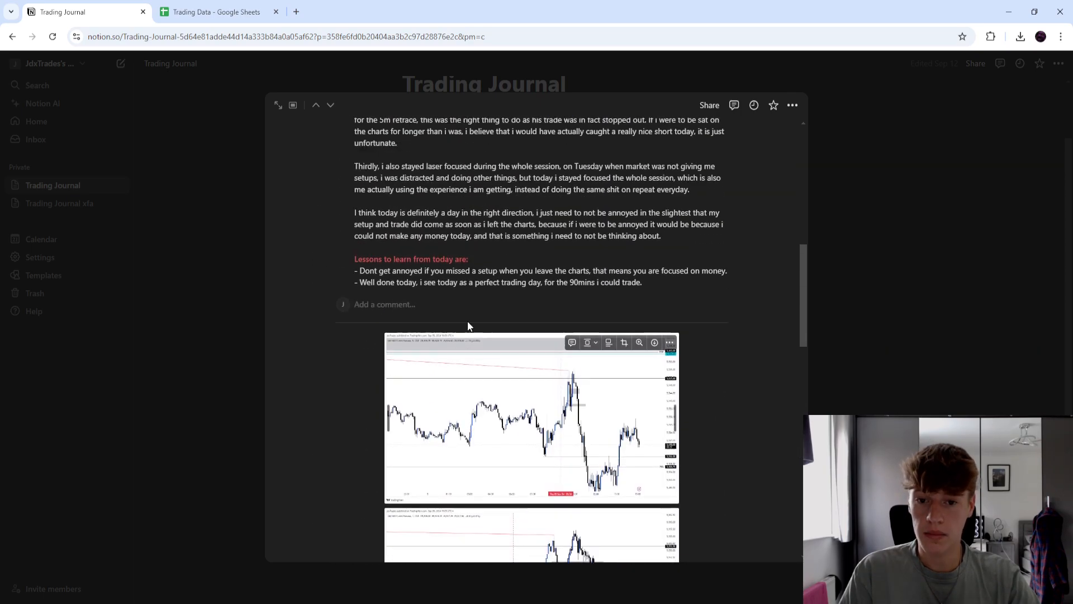
{"action": "left_click", "coordinate": [220, 310]}
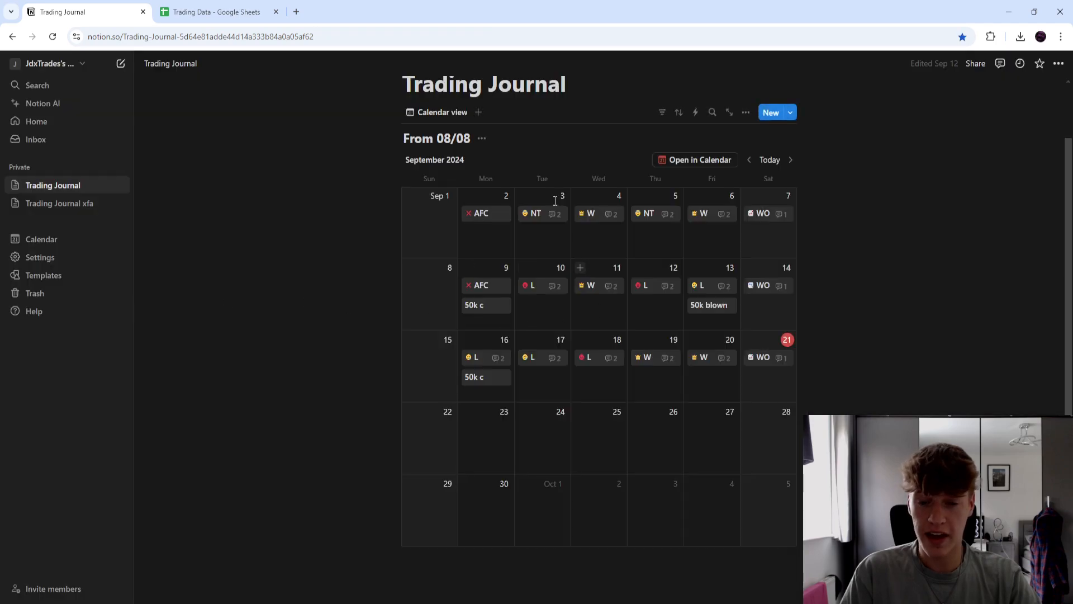